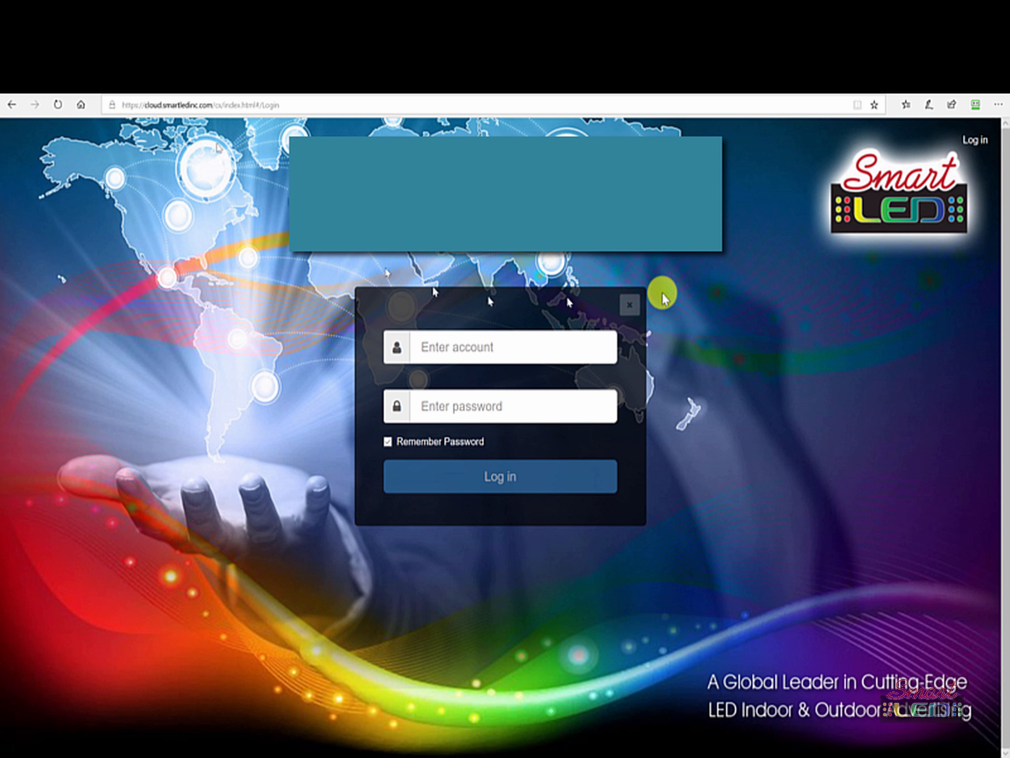
- On the cloud.smartledinc.com login page, place the cursor in the account field
{"action": "left_click", "coordinate": [451, 347]}
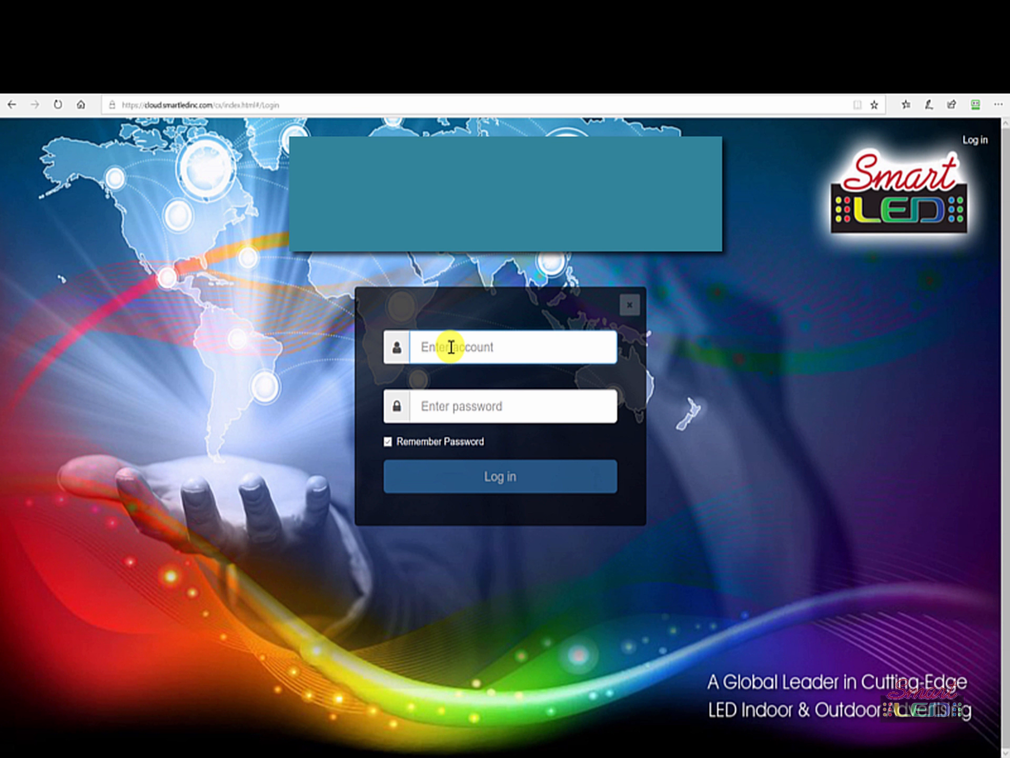
- Sign in with the account name and password to reach the Media library
{"action": "type", "text": "tes"}
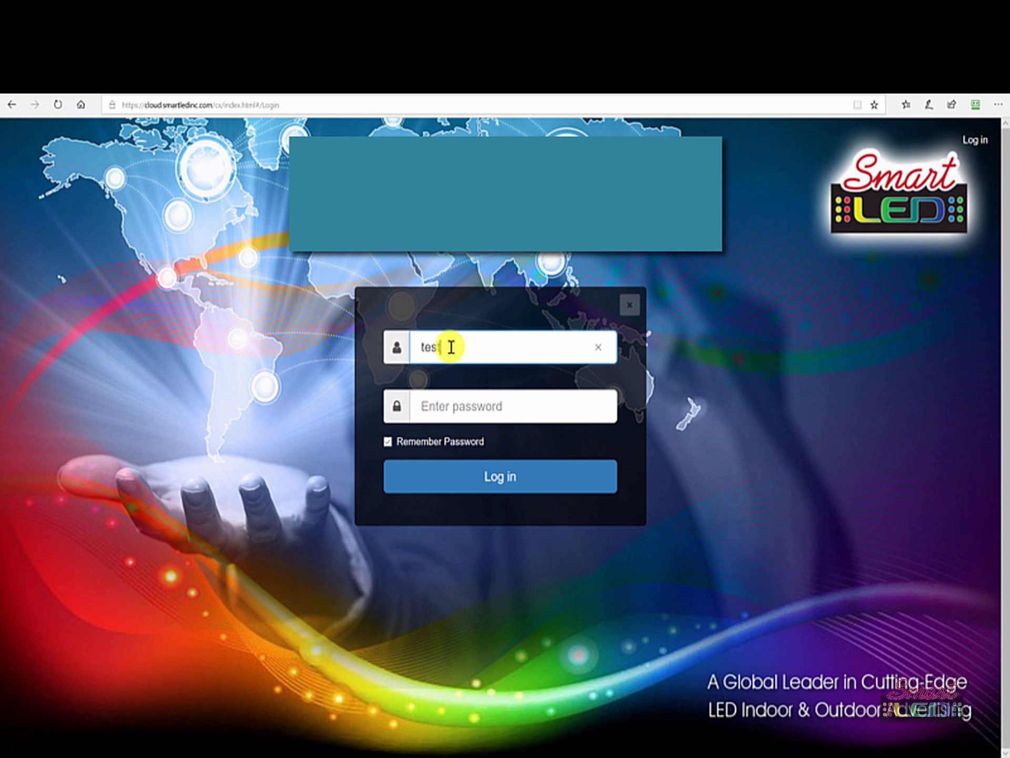
{"action": "type", "text": "t"}
{"action": "key", "text": "Tab"}
{"action": "type", "text": "123"}
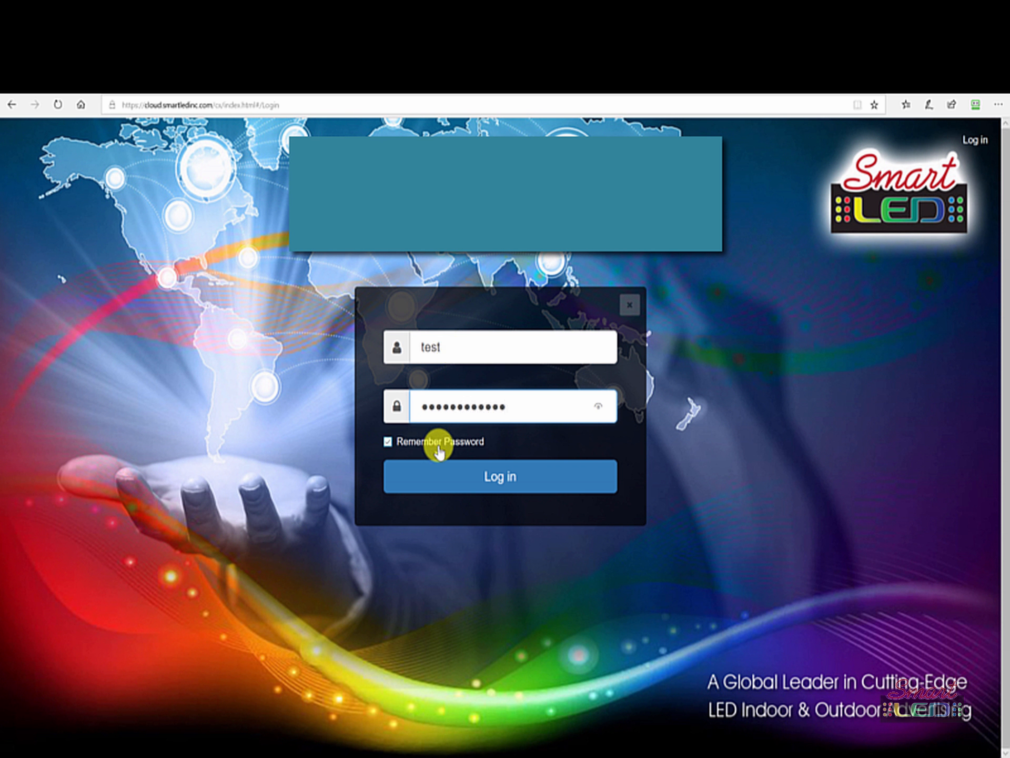
{"action": "left_click", "coordinate": [520, 480]}
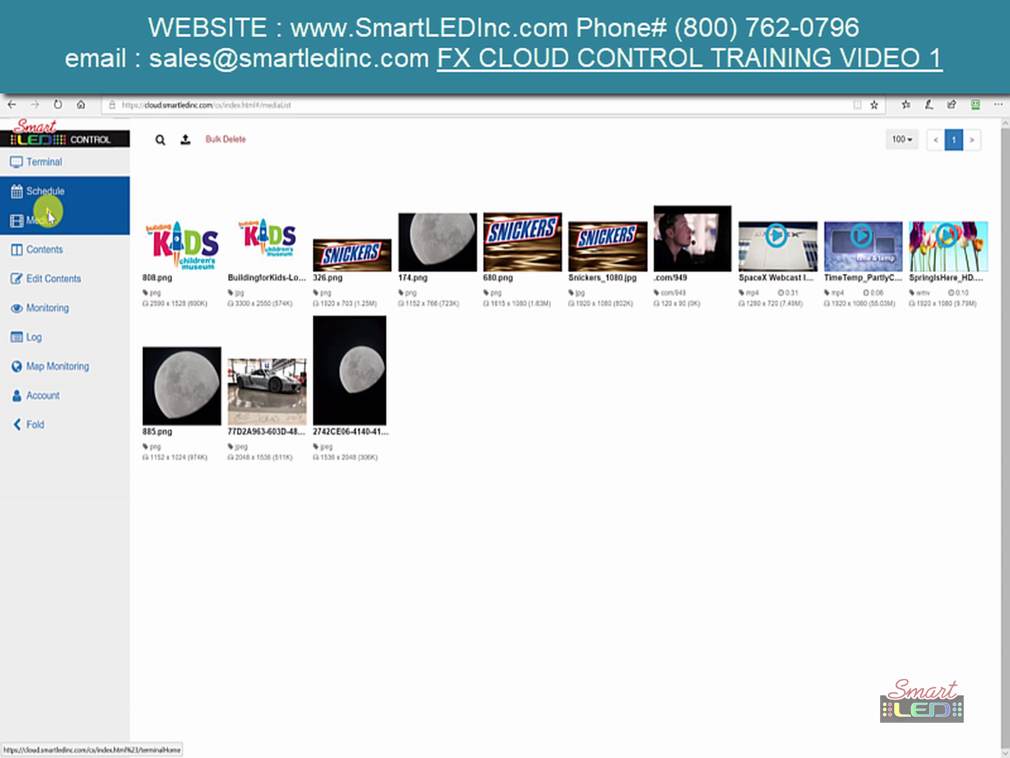
- Browse the Terminal, Schedule, Media, Contents and Edit Contents pages from the sidebar
{"action": "left_click", "coordinate": [41, 167]}
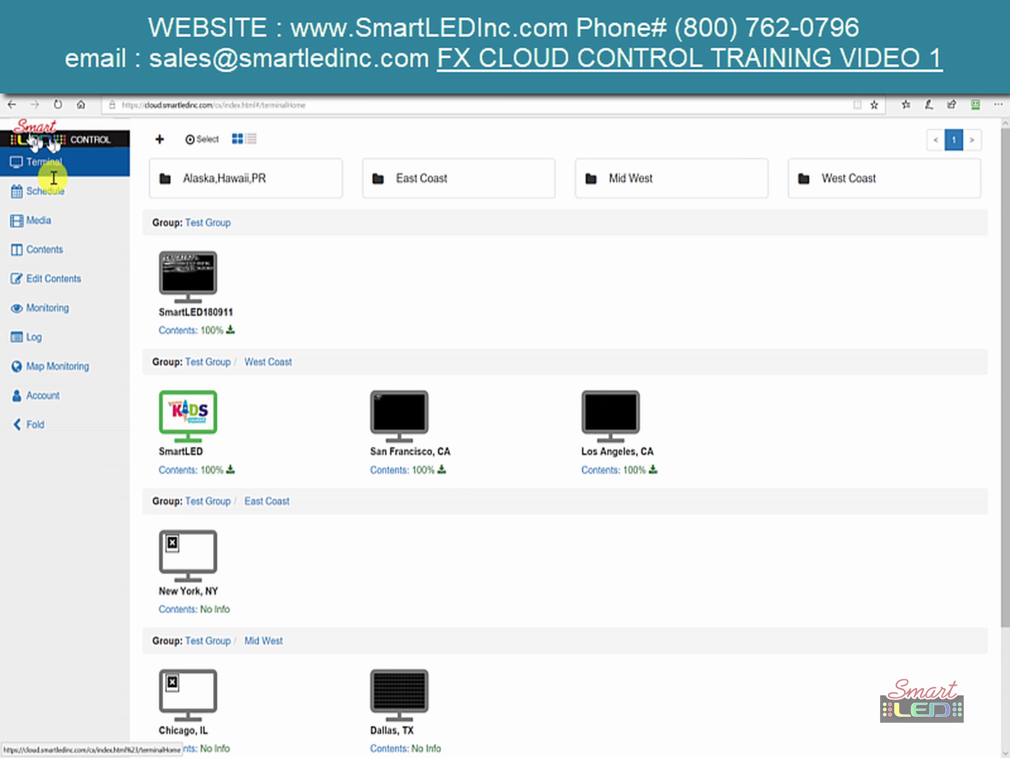
{"action": "left_click", "coordinate": [59, 198]}
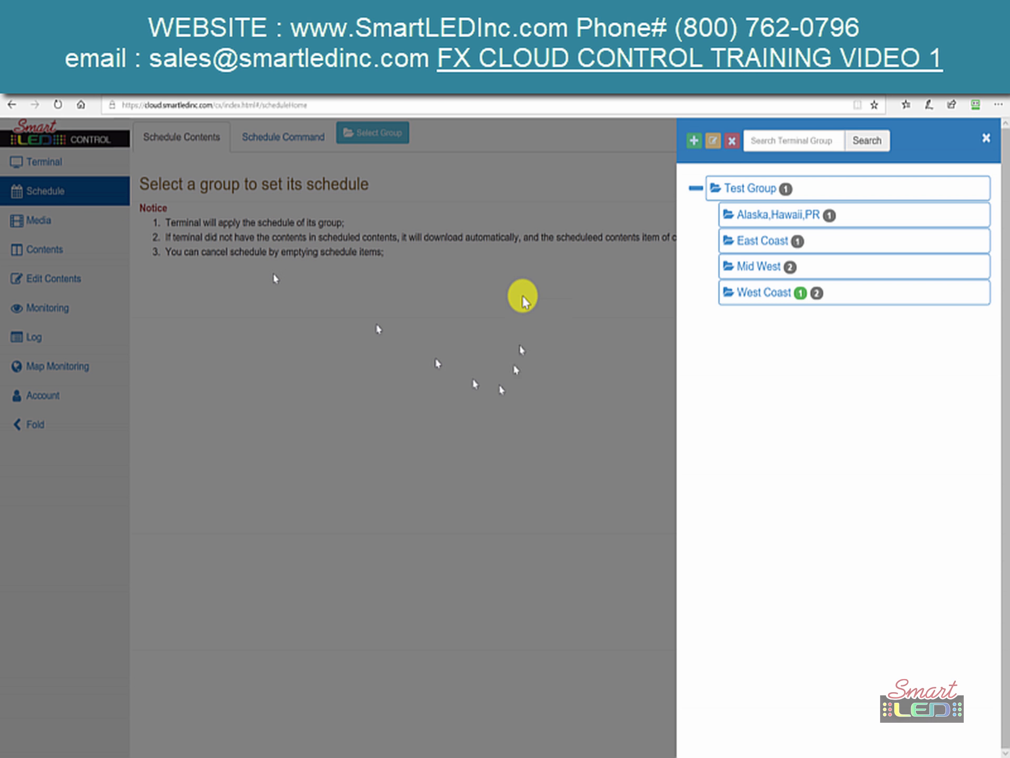
{"action": "left_click", "coordinate": [161, 316]}
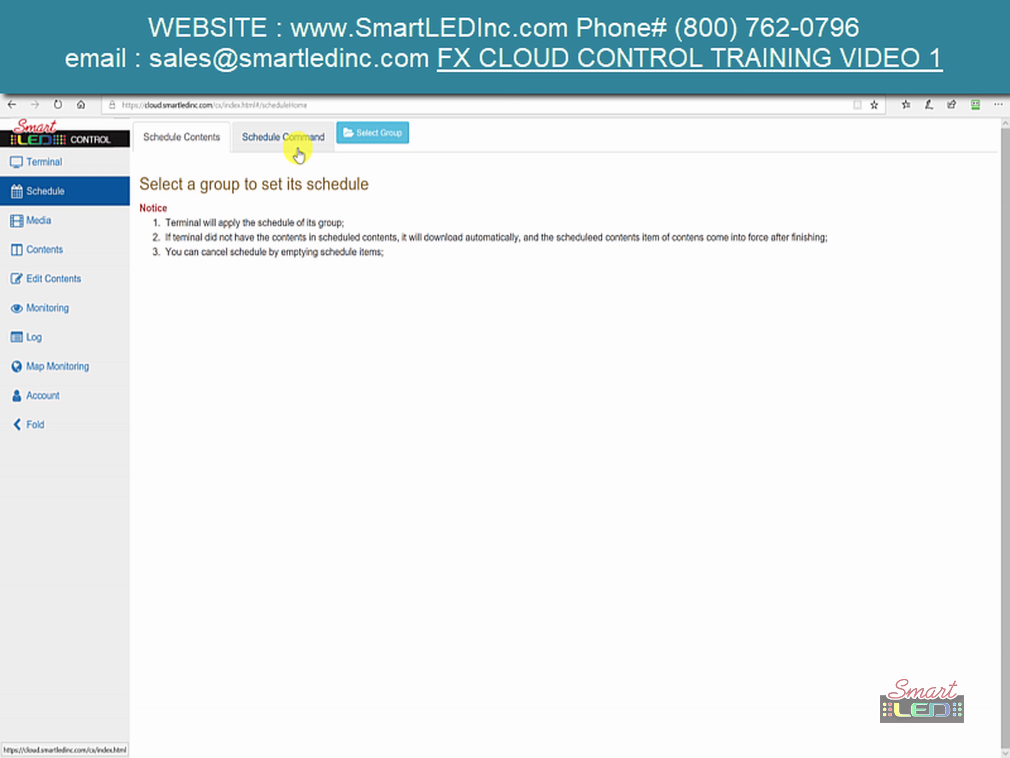
{"action": "left_click", "coordinate": [74, 220]}
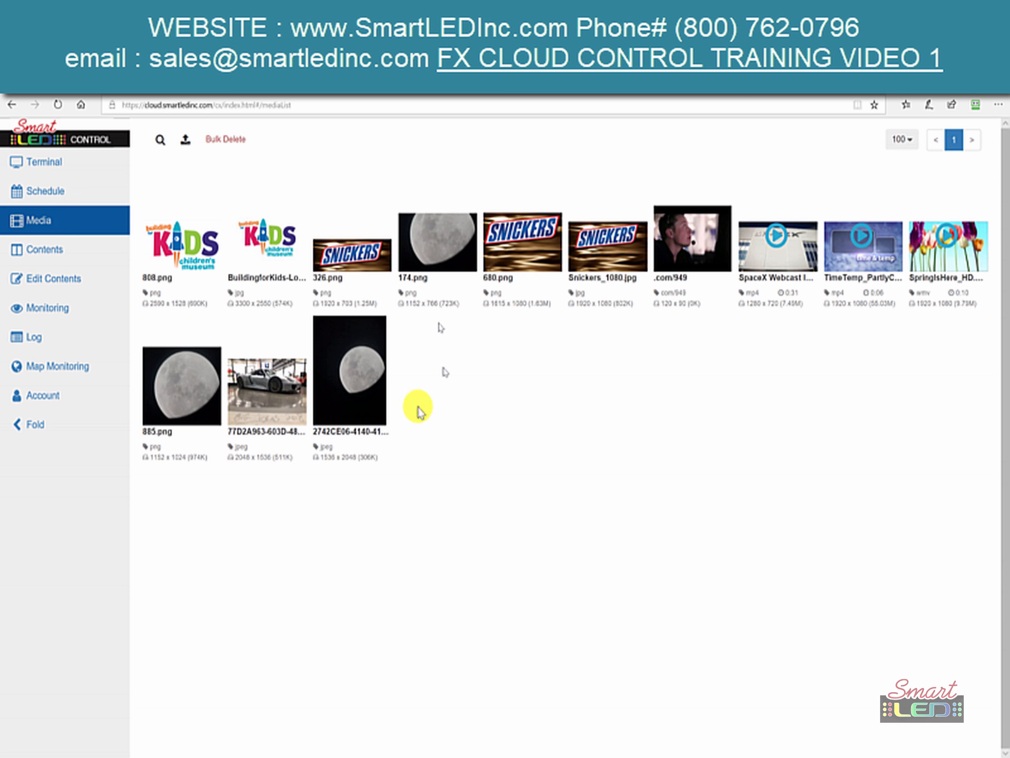
{"action": "left_click", "coordinate": [46, 250]}
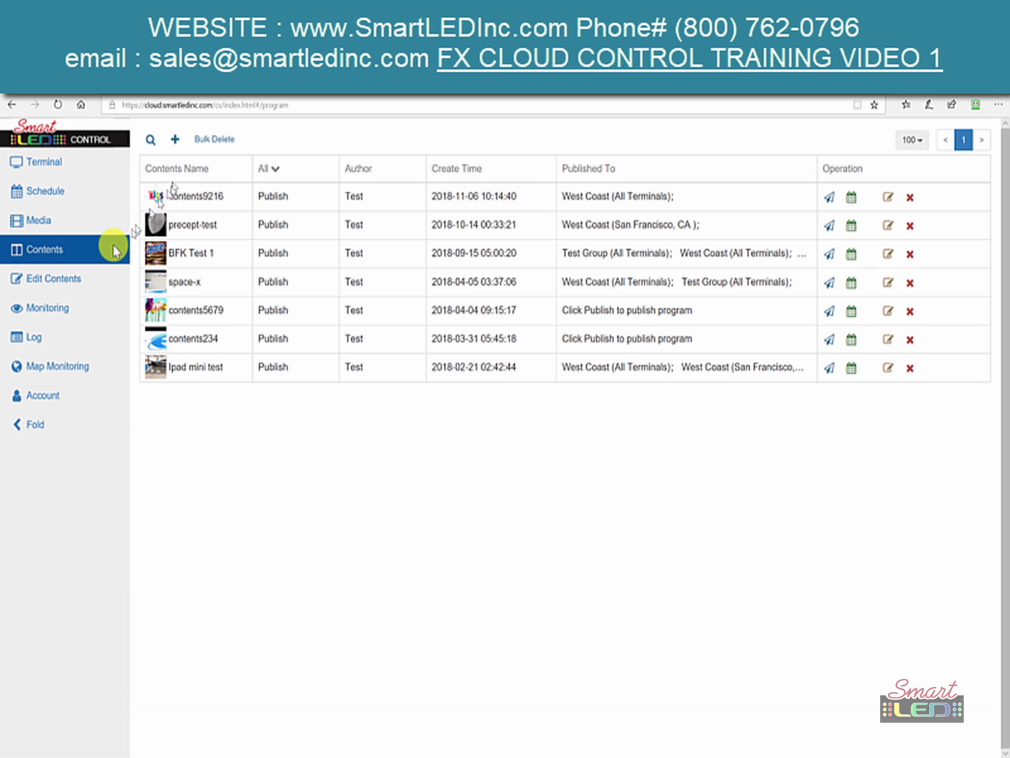
{"action": "left_click", "coordinate": [42, 279]}
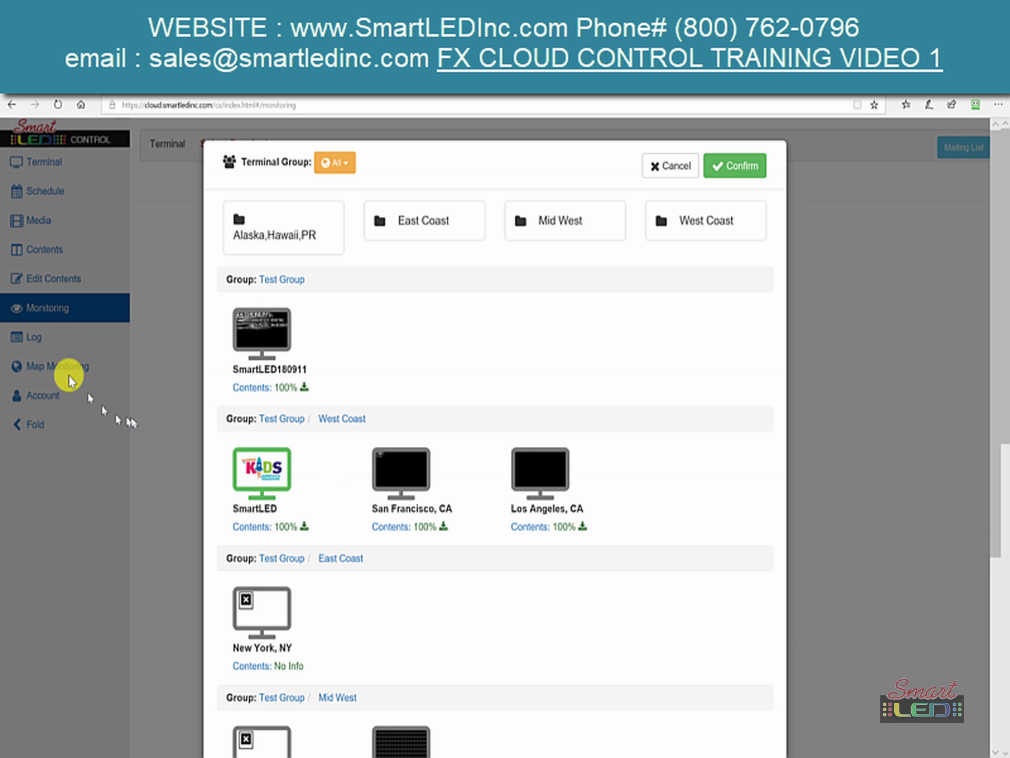
- View the SmartLED screenshot from the Log page, then switch to Map Monitoring
{"action": "left_click", "coordinate": [33, 340]}
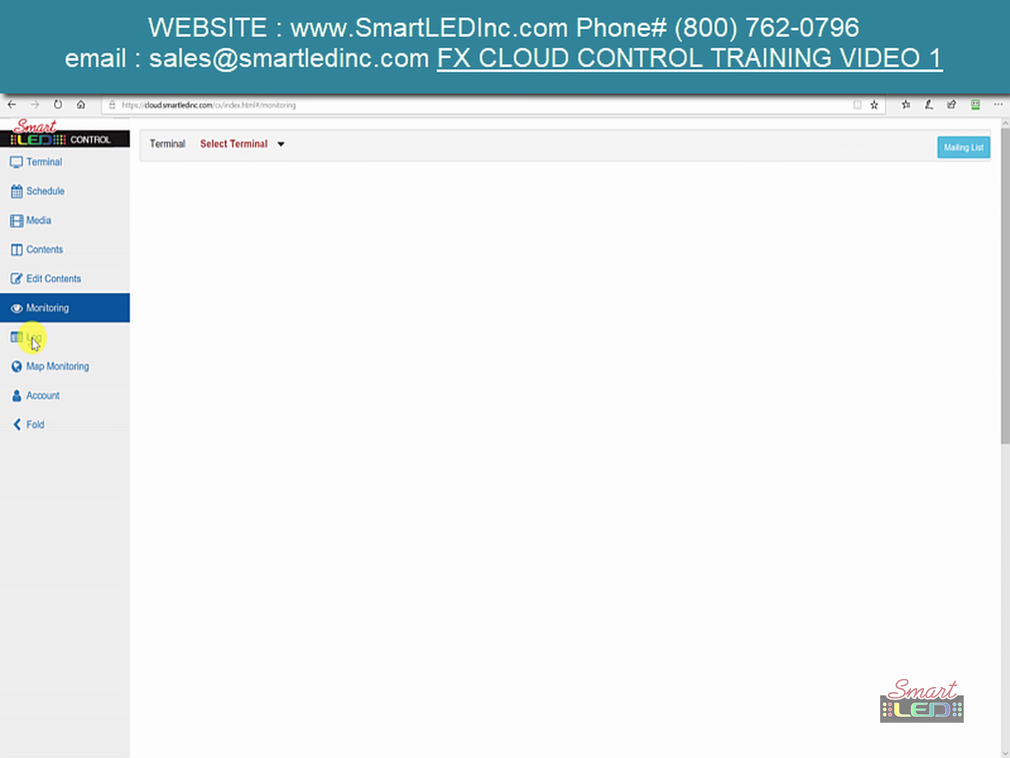
{"action": "left_click", "coordinate": [33, 342]}
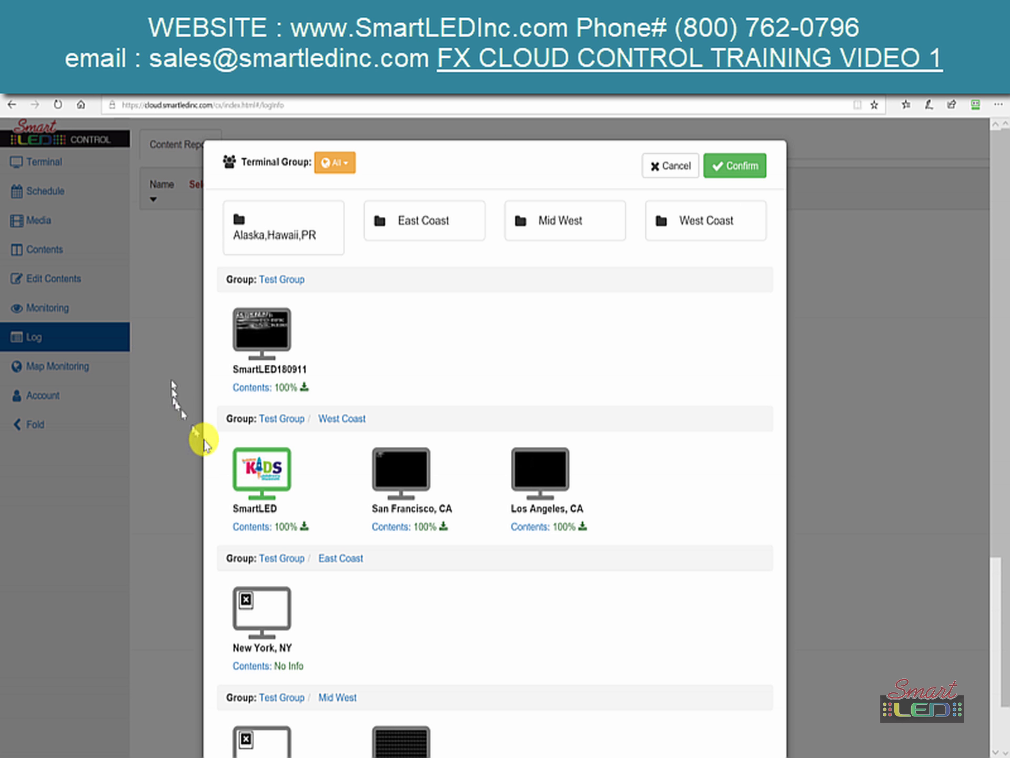
{"action": "left_click", "coordinate": [275, 465]}
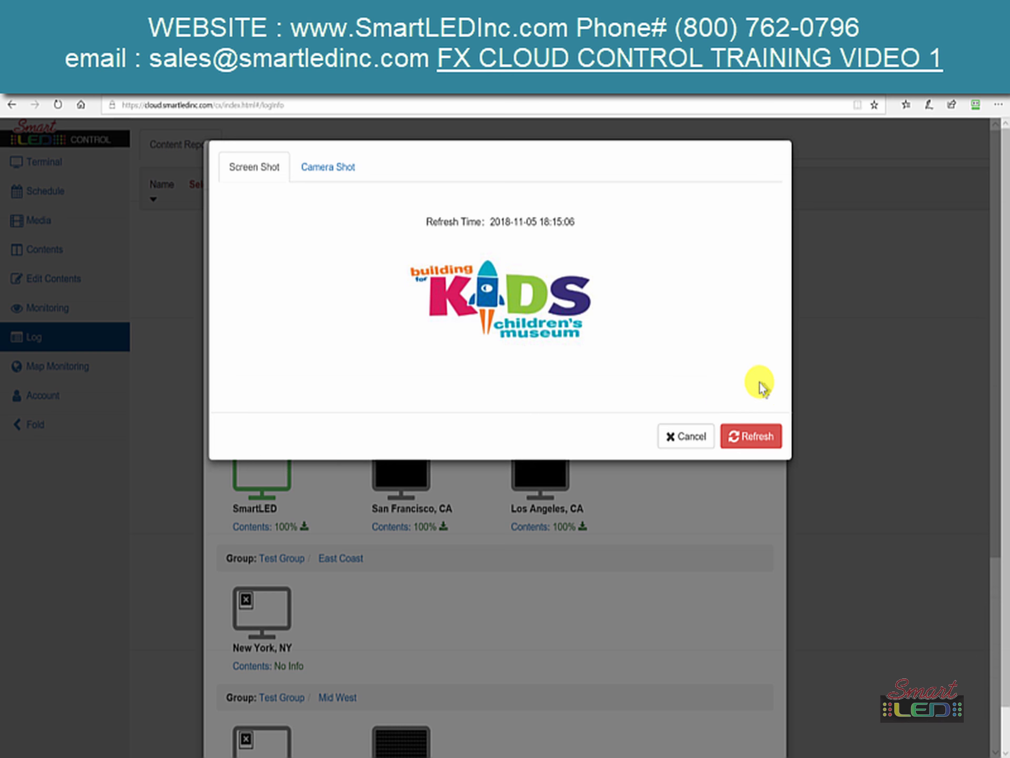
{"action": "left_click", "coordinate": [689, 440]}
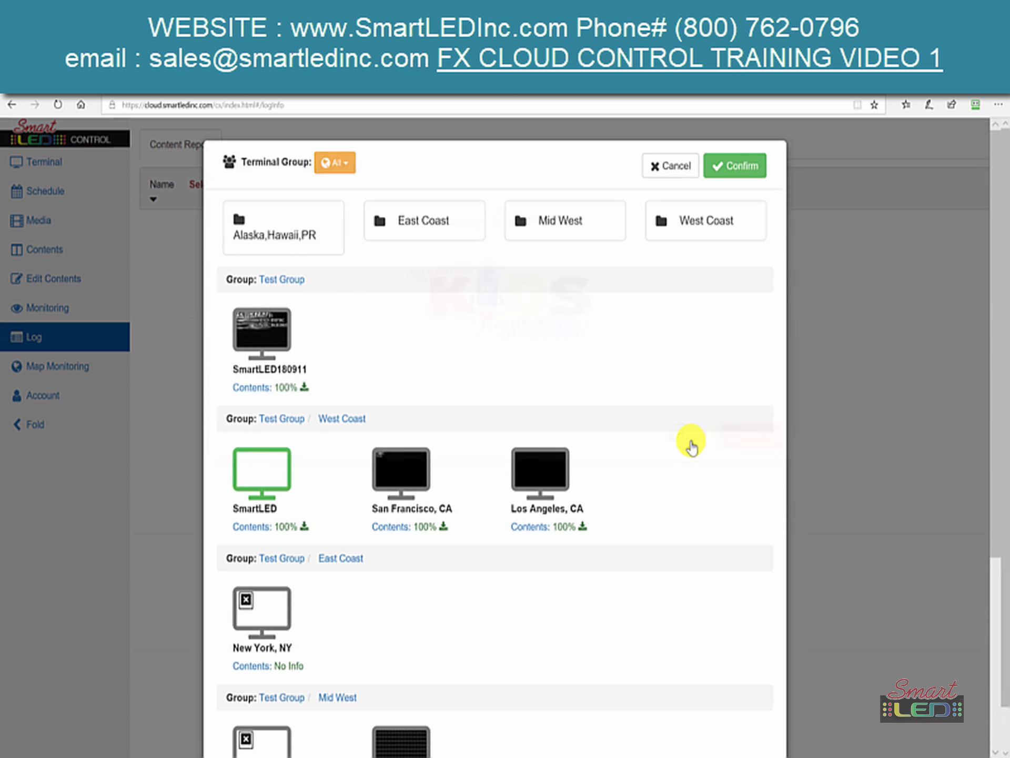
{"action": "left_click", "coordinate": [33, 375]}
{"action": "left_click", "coordinate": [35, 376]}
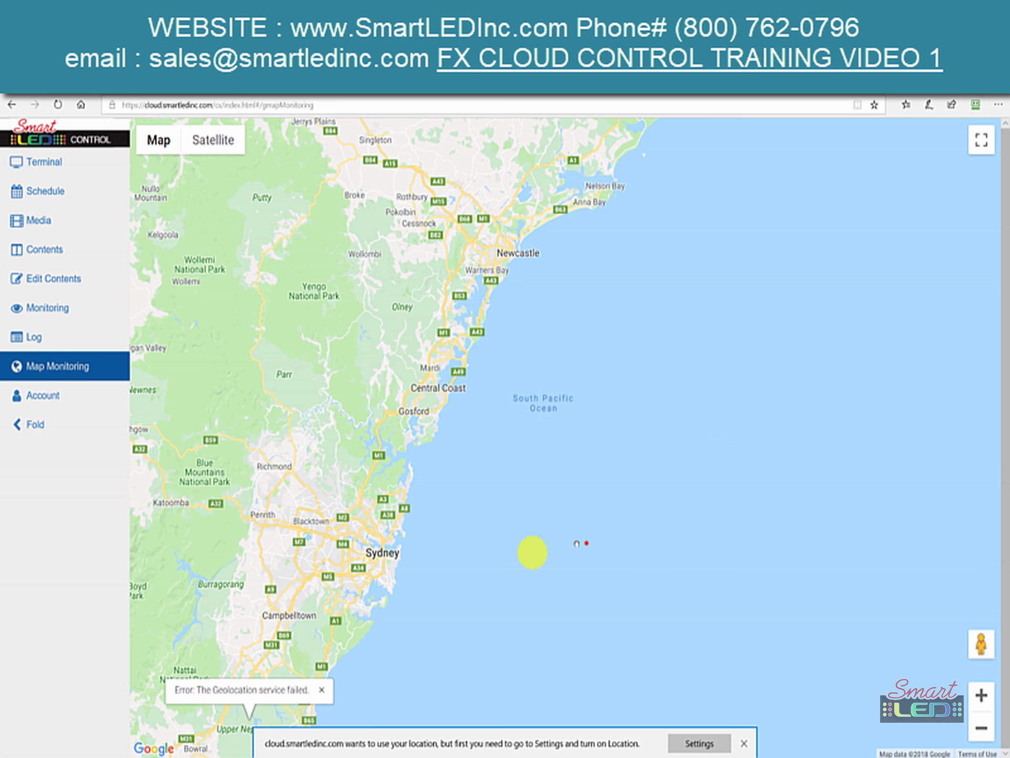
- Clear the map's location prompt via Windows Location settings, then close that window
{"action": "scroll", "coordinate": [532, 550], "scroll_direction": "down", "scroll_amount": 1}
{"action": "scroll", "coordinate": [561, 497], "scroll_direction": "up", "scroll_amount": 1}
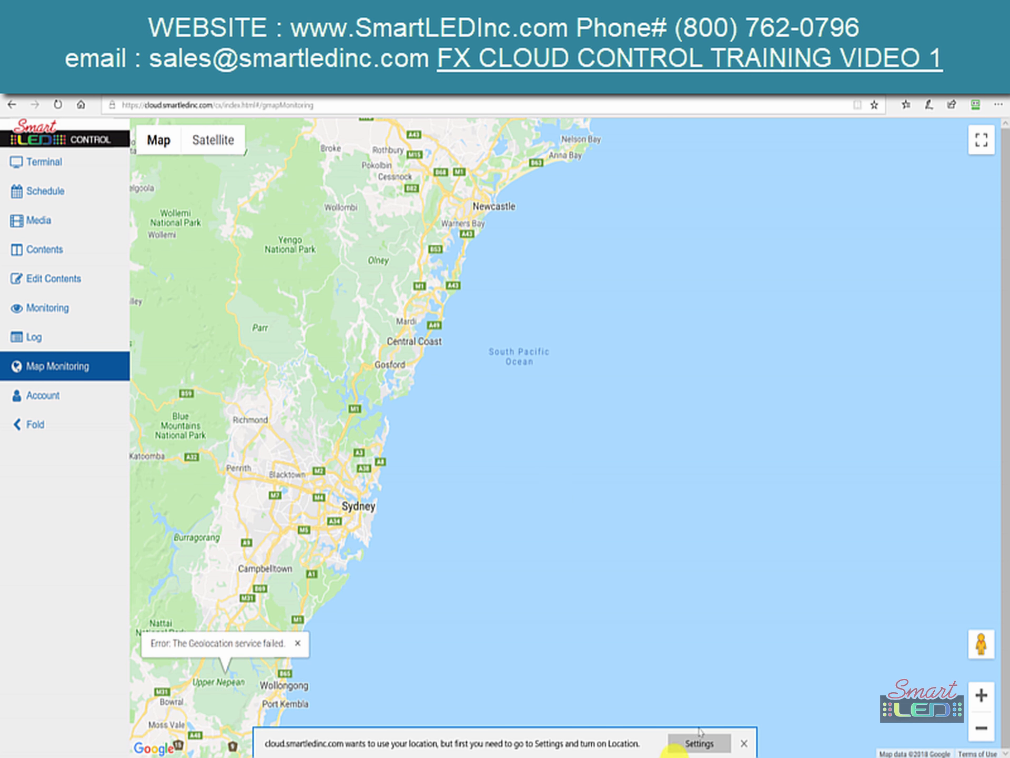
{"action": "left_click", "coordinate": [685, 746]}
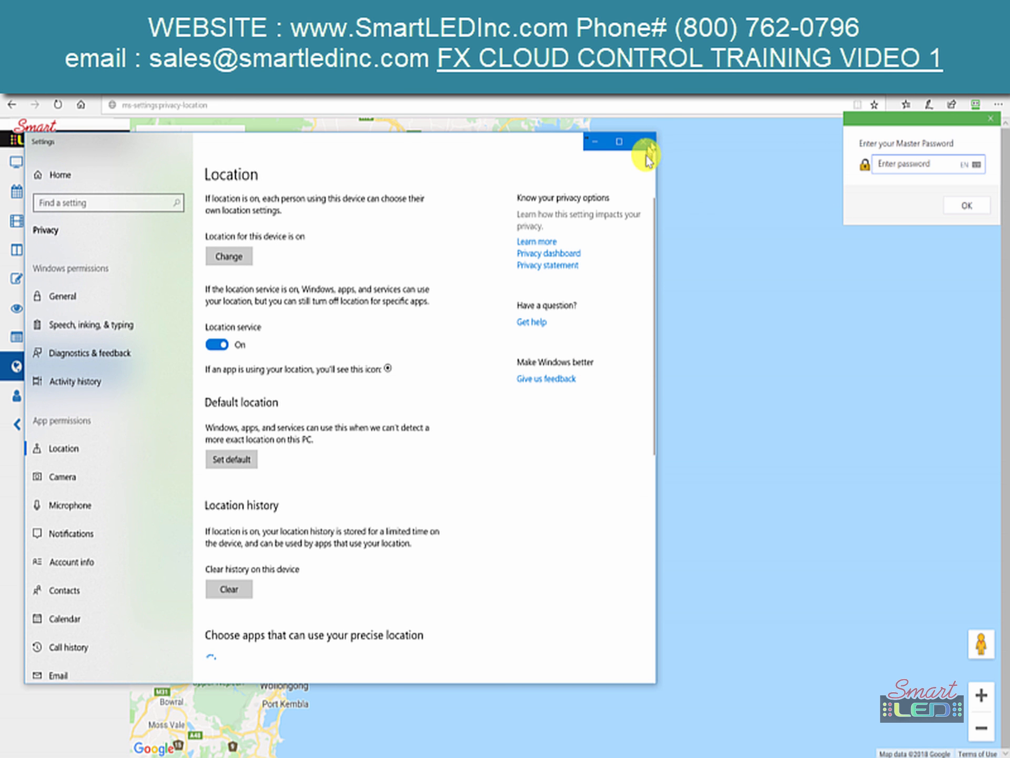
{"action": "left_click", "coordinate": [644, 148]}
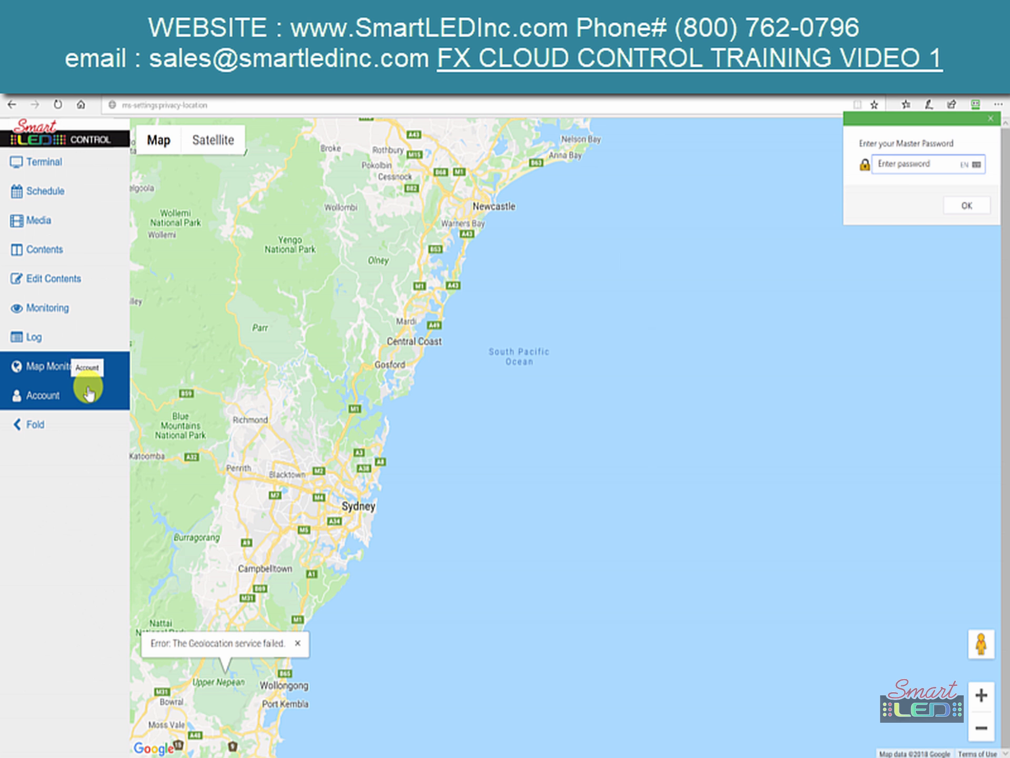
- Visit the Account page, fold and unfold the sidebar, dismiss the master password popup, return to Terminal
{"action": "left_click", "coordinate": [55, 397]}
{"action": "left_click", "coordinate": [31, 425]}
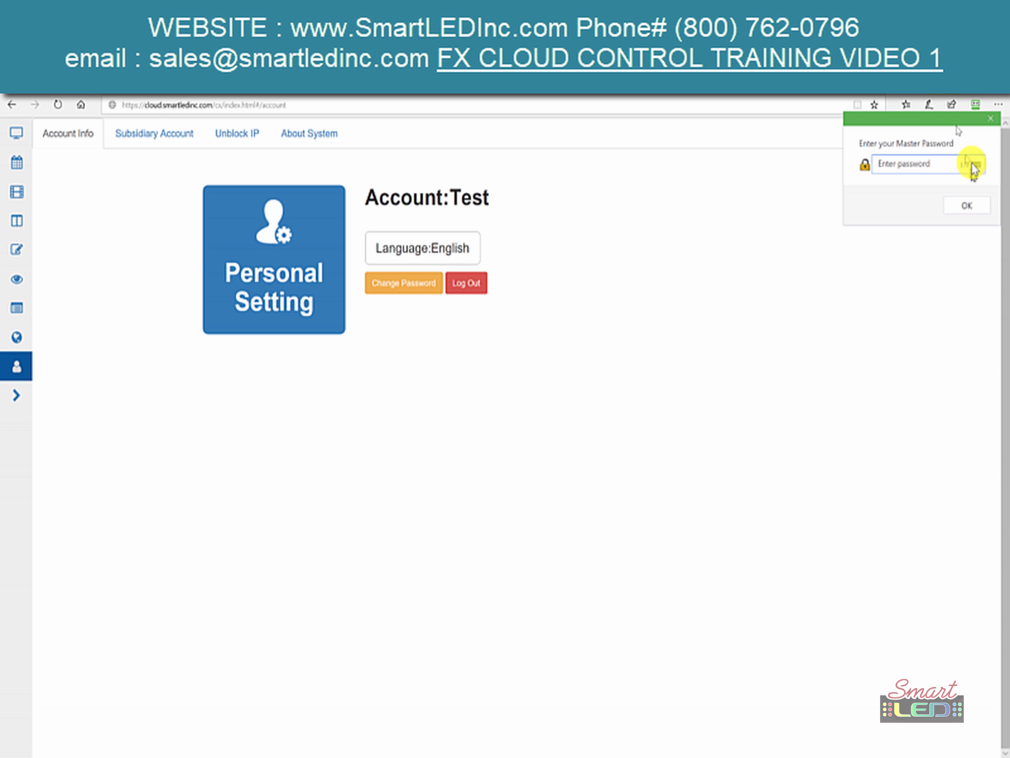
{"action": "left_click", "coordinate": [994, 122]}
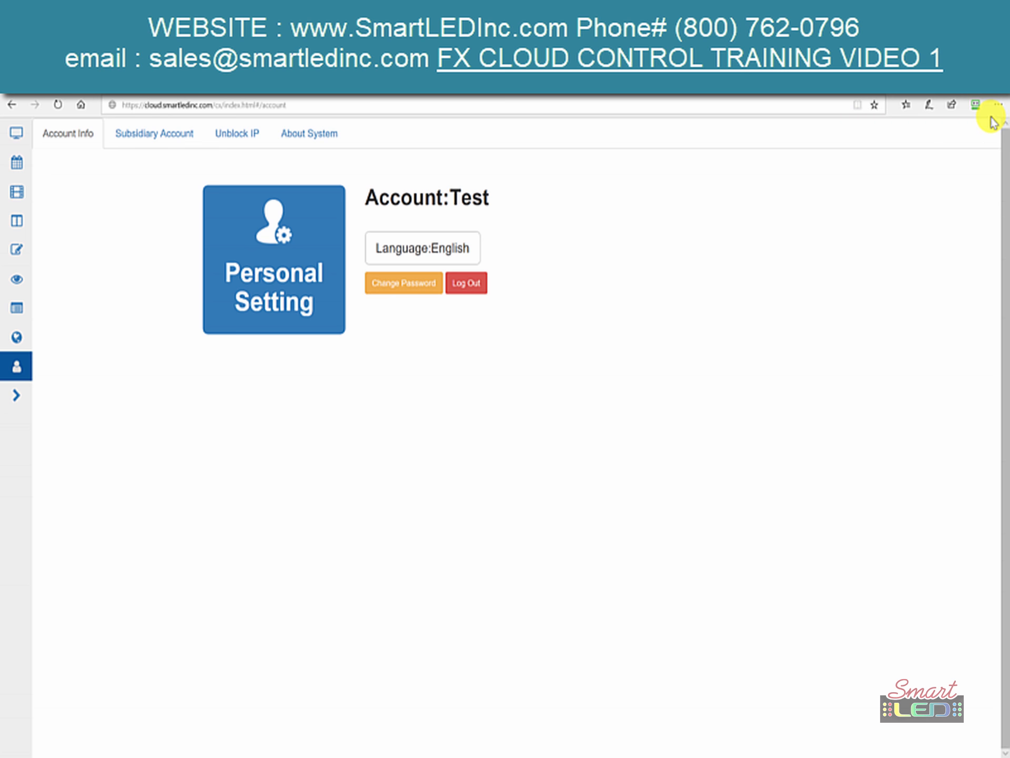
{"action": "left_click", "coordinate": [19, 397]}
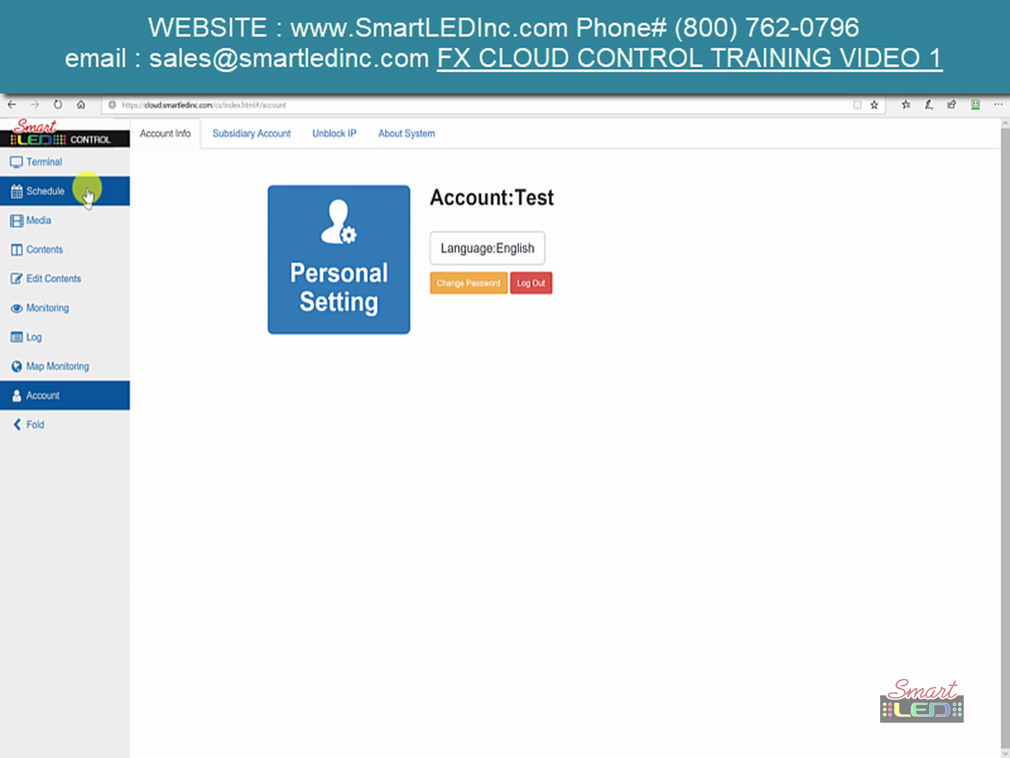
{"action": "left_click", "coordinate": [36, 169]}
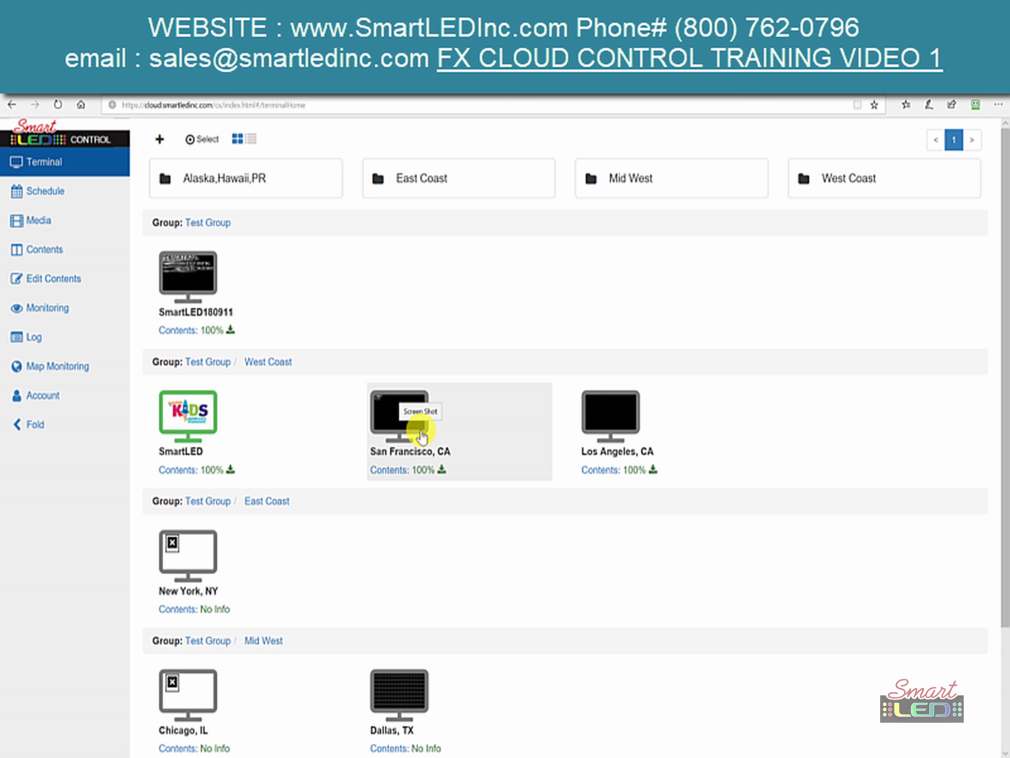
- Refresh the SmartLED screen's screenshot, confirming the KIDS children's museum image is playing
{"action": "left_click", "coordinate": [186, 429]}
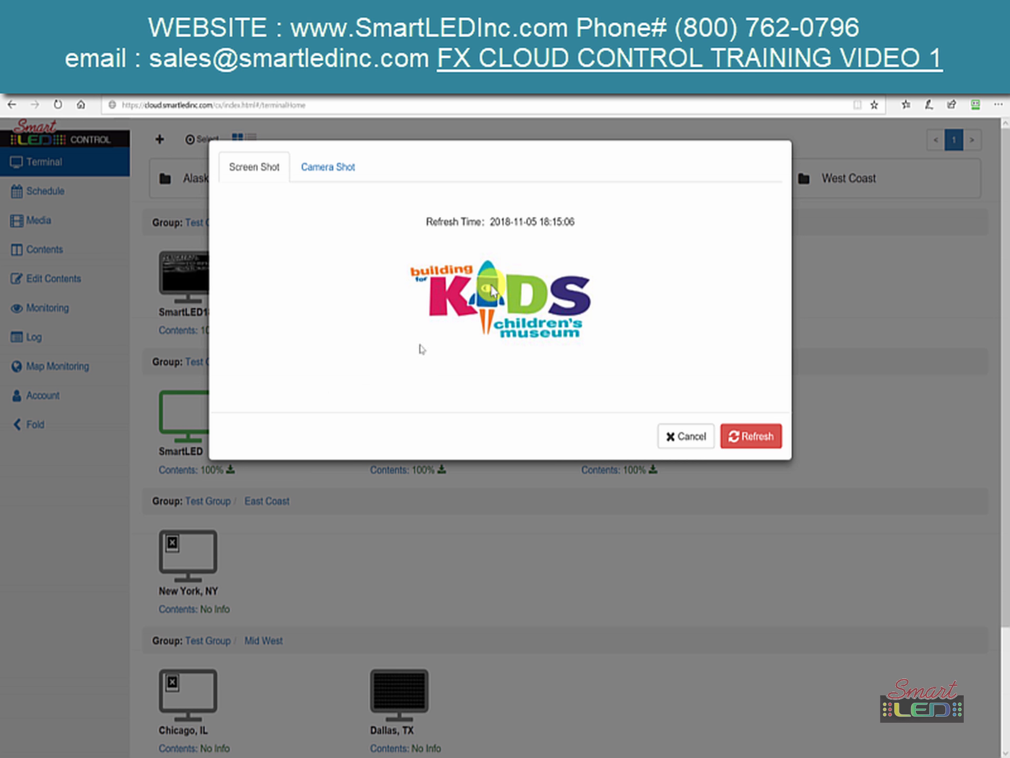
{"action": "left_click", "coordinate": [740, 441]}
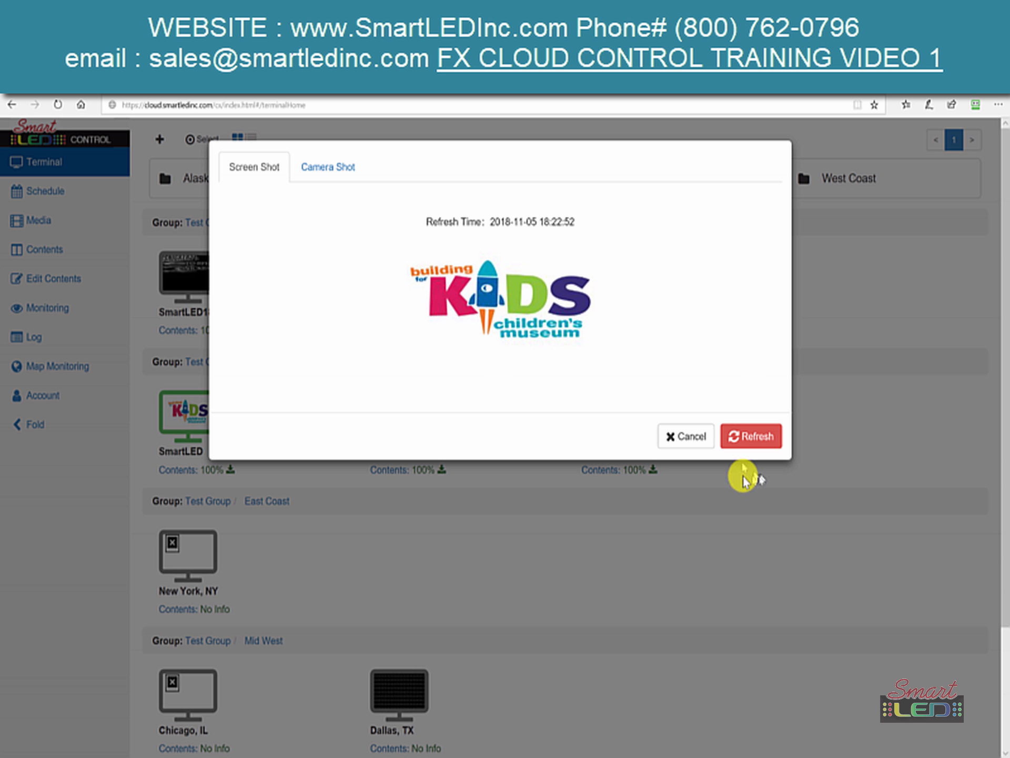
{"action": "left_click", "coordinate": [674, 437]}
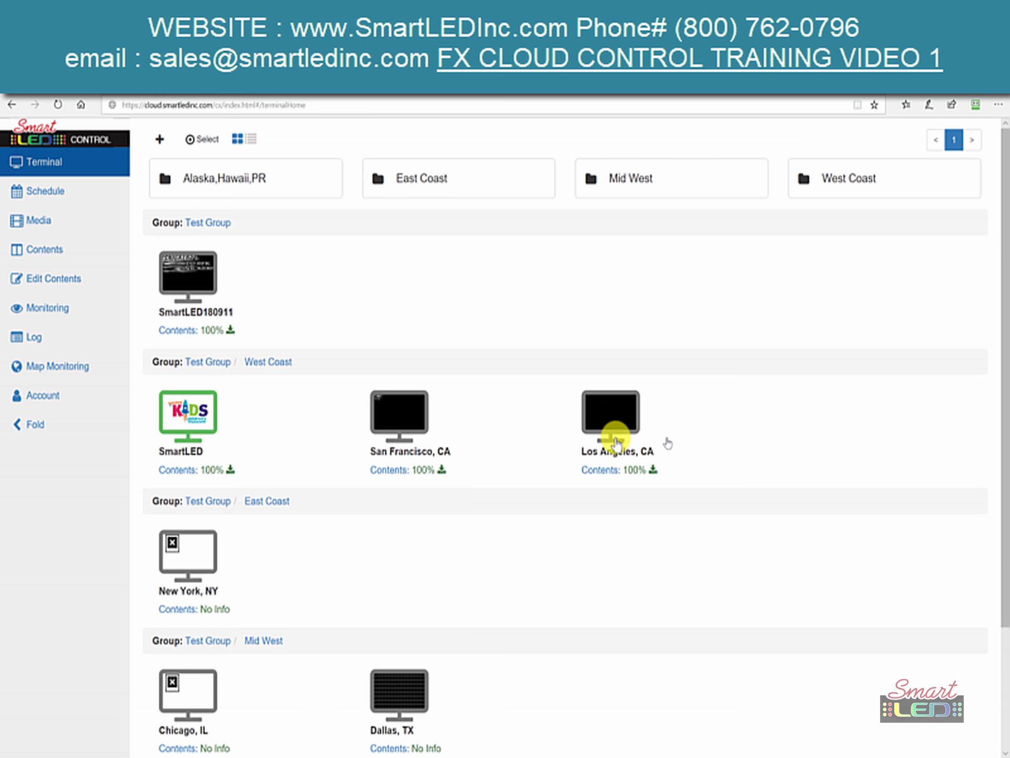
{"action": "left_click", "coordinate": [179, 459]}
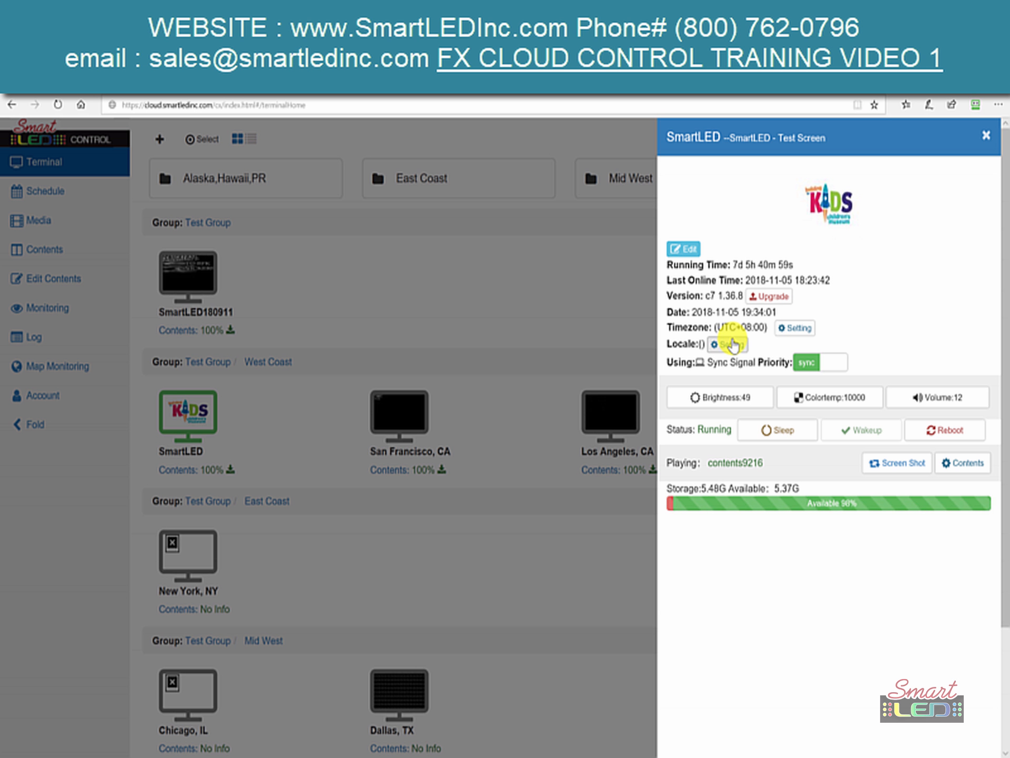
- Check SmartLED's brightness, colour temperature and volume without changes, reboot it, and close its details
{"action": "left_click", "coordinate": [750, 401]}
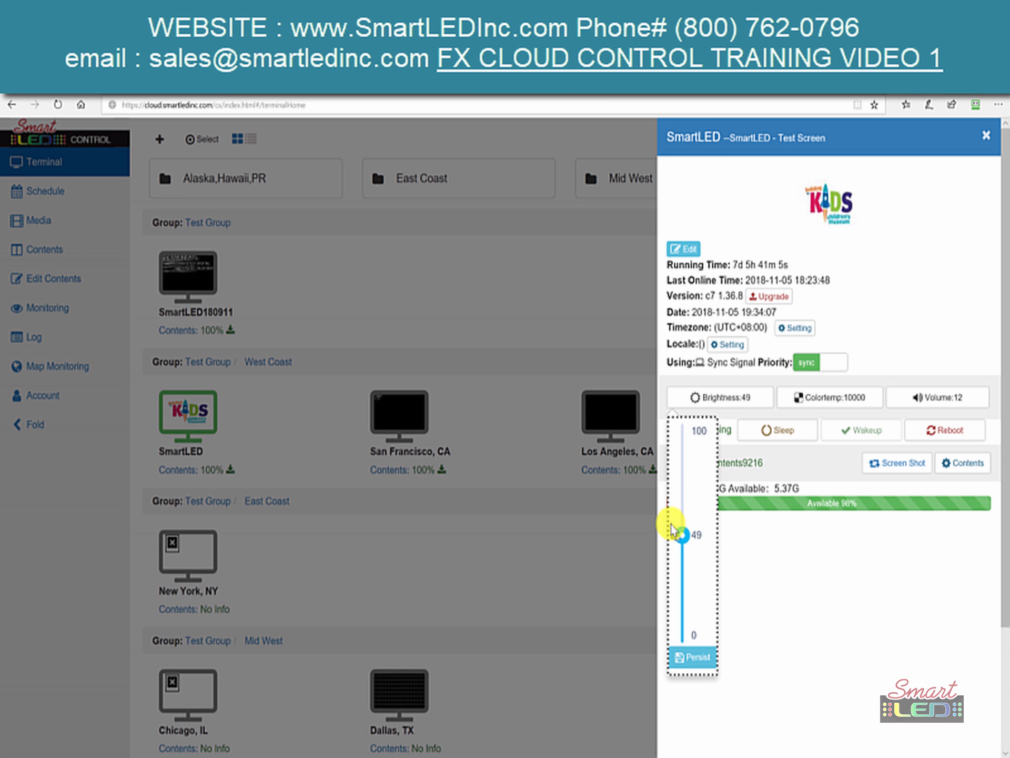
{"action": "left_click", "coordinate": [822, 403]}
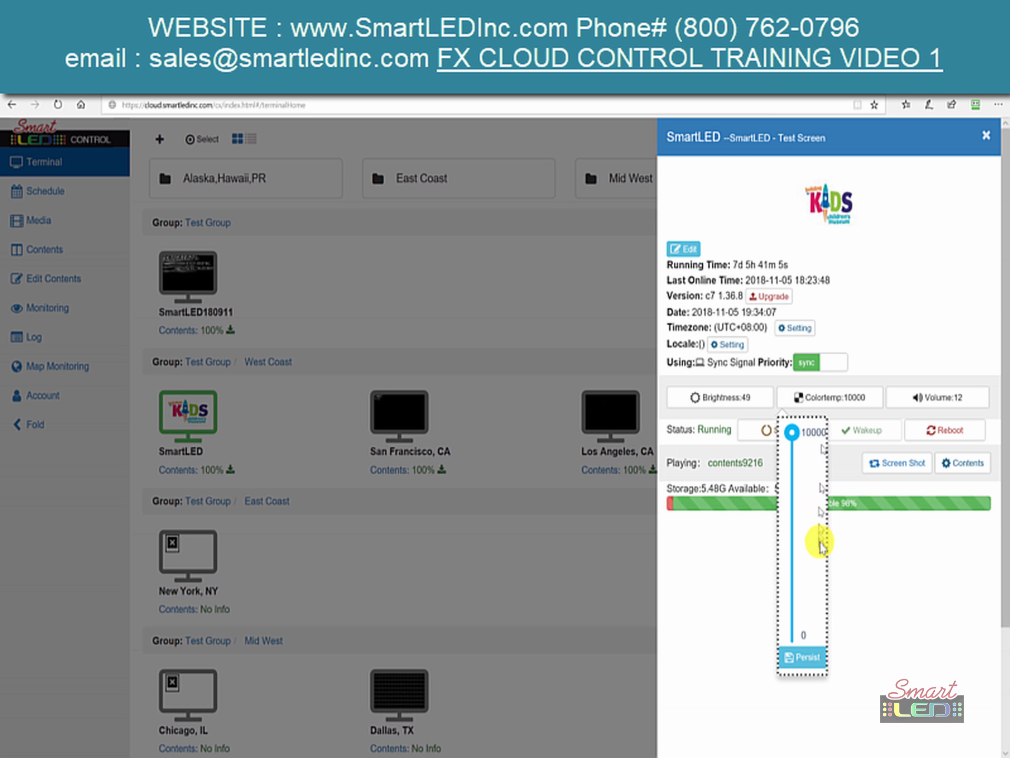
{"action": "left_click", "coordinate": [926, 408]}
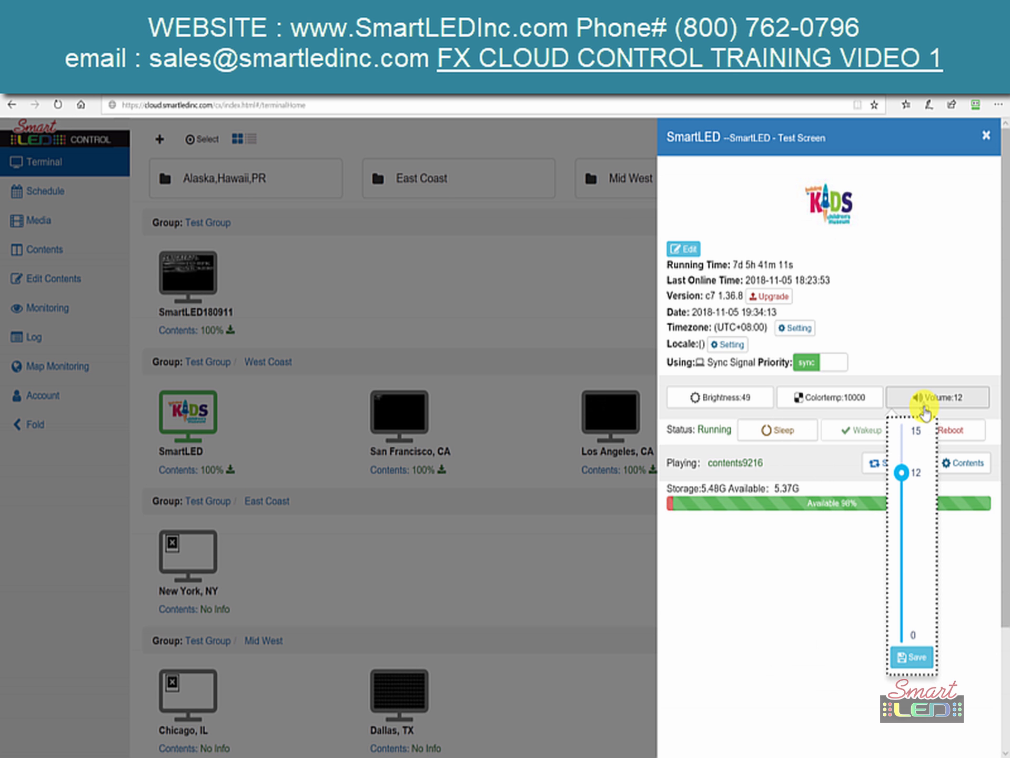
{"action": "left_click", "coordinate": [904, 343]}
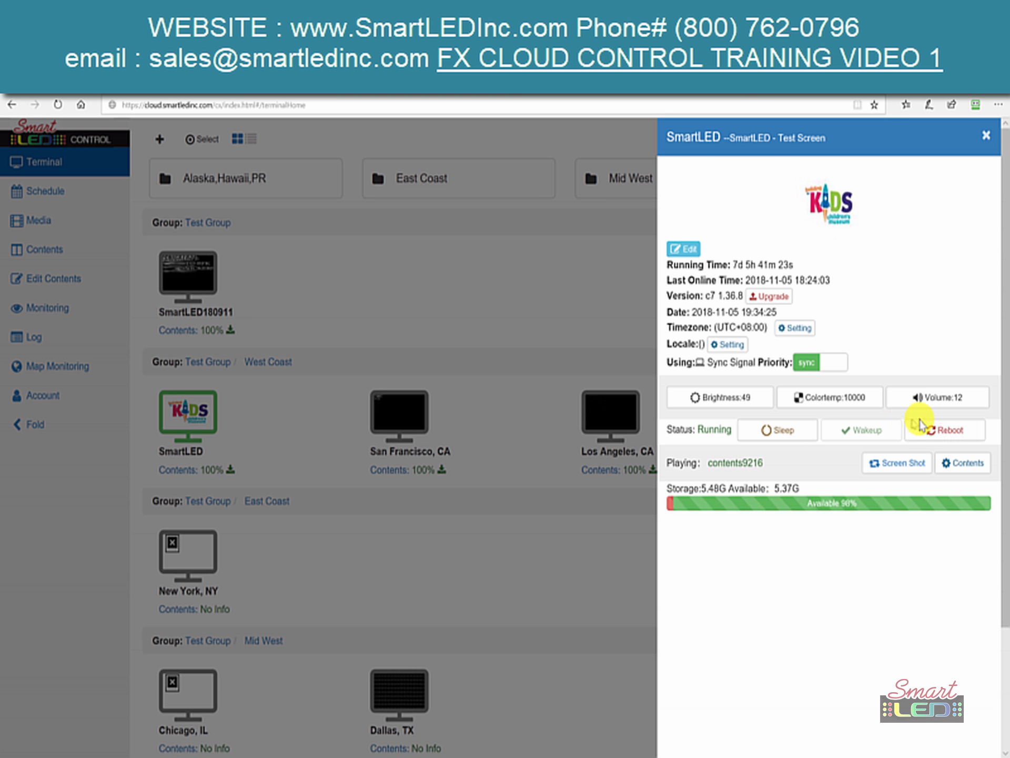
{"action": "left_click", "coordinate": [934, 437]}
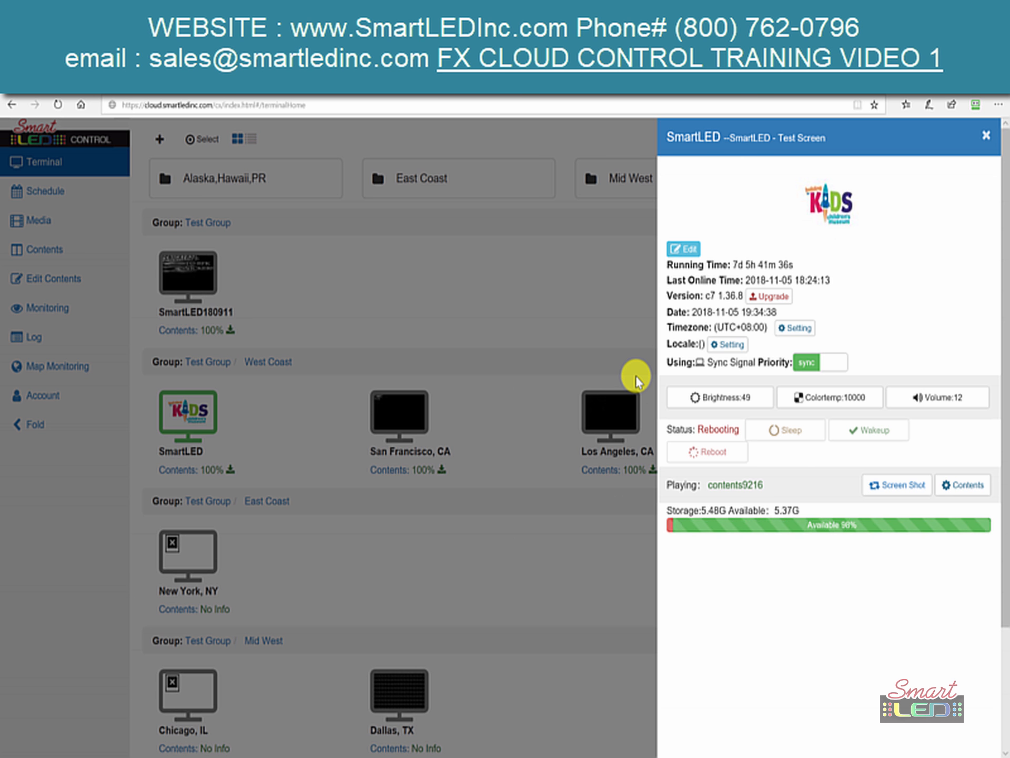
{"action": "left_click", "coordinate": [487, 380]}
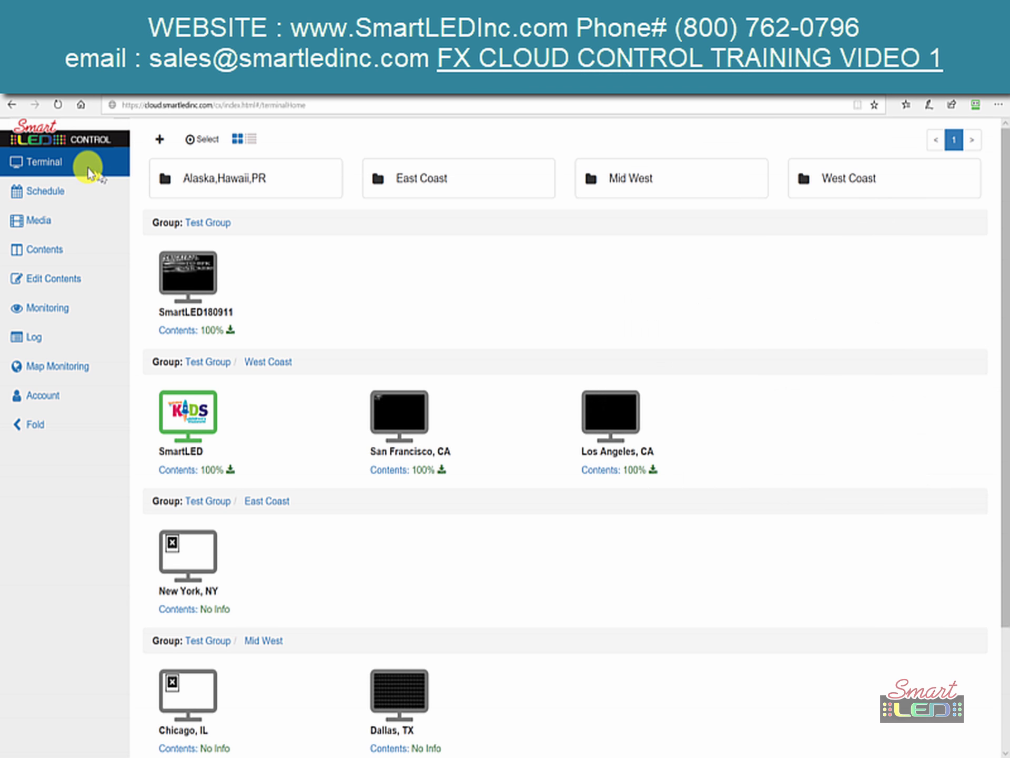
- Show the West Coast group's schedule, with BFK-Test-1 rotating 13:00–15:00
{"action": "left_click", "coordinate": [91, 184]}
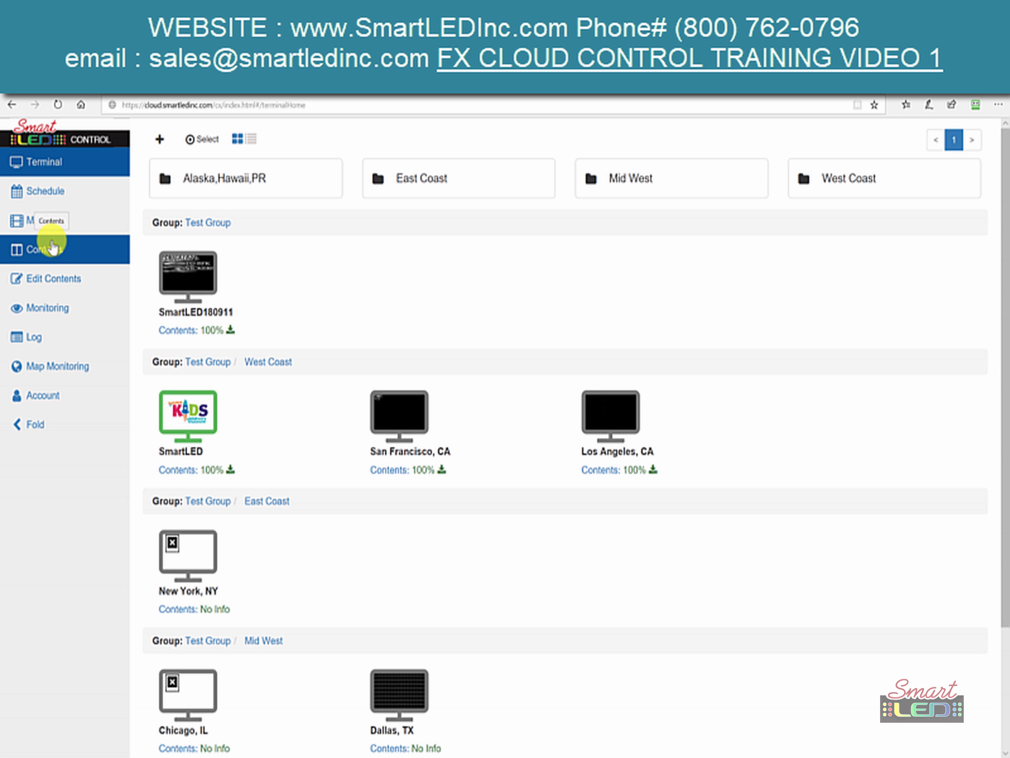
{"action": "left_click", "coordinate": [44, 201]}
{"action": "left_click", "coordinate": [811, 290]}
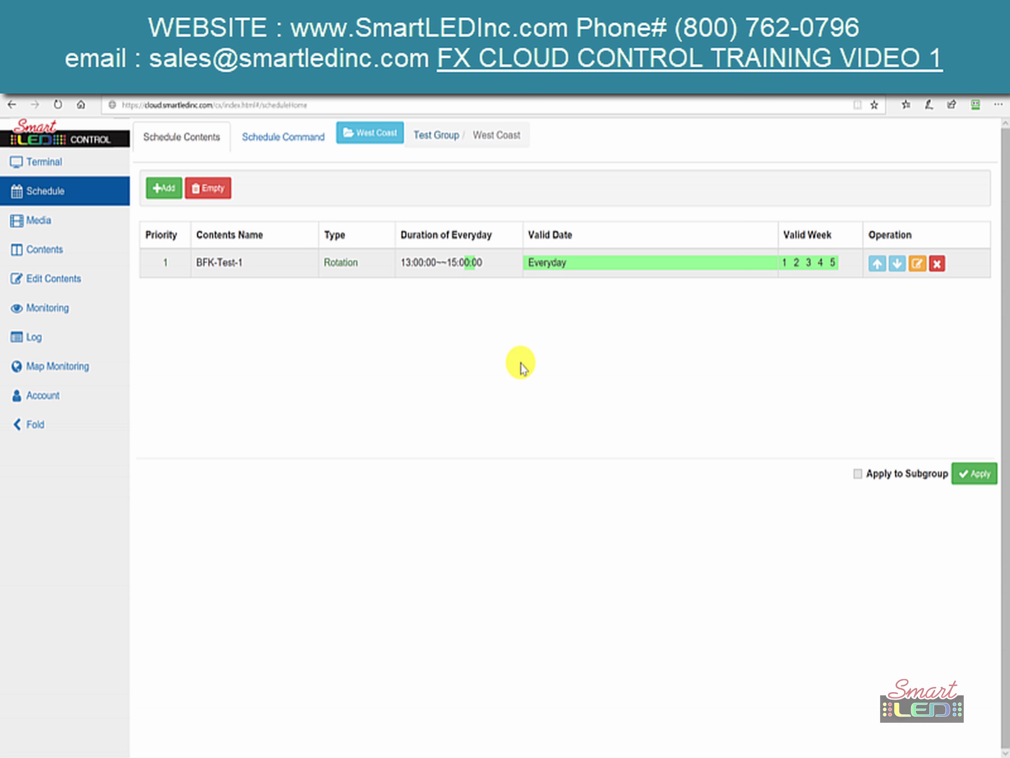
- Add a new West Coast schedule item and select the Ipad mini test content
{"action": "left_click", "coordinate": [174, 188]}
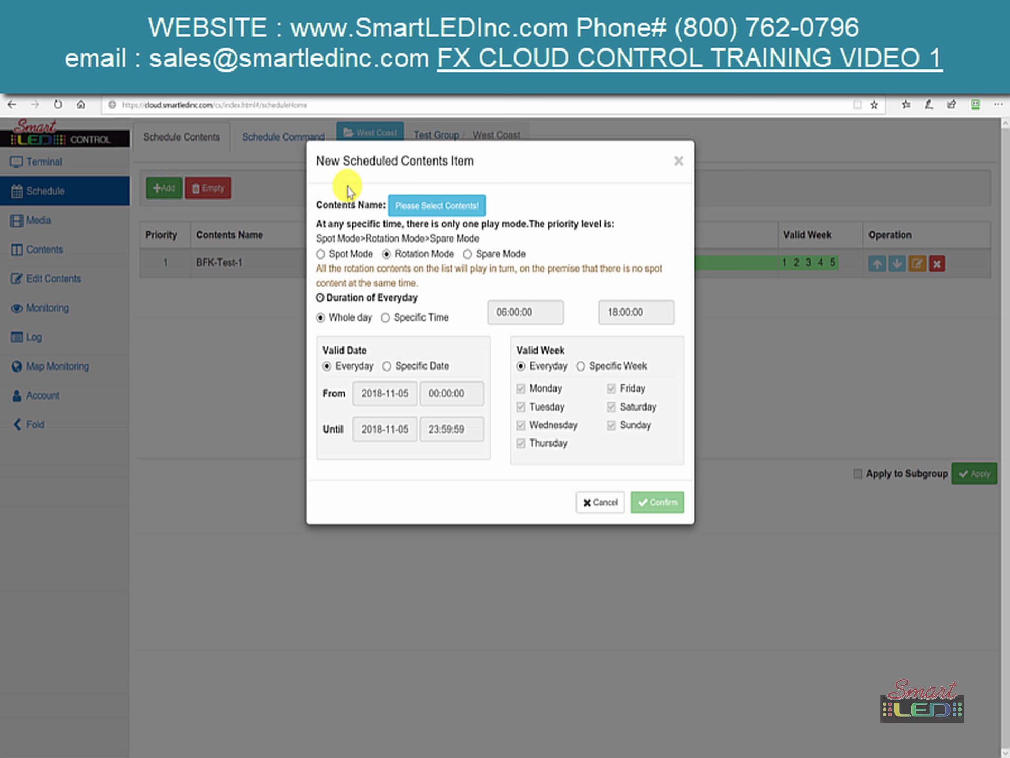
{"action": "left_click", "coordinate": [394, 209]}
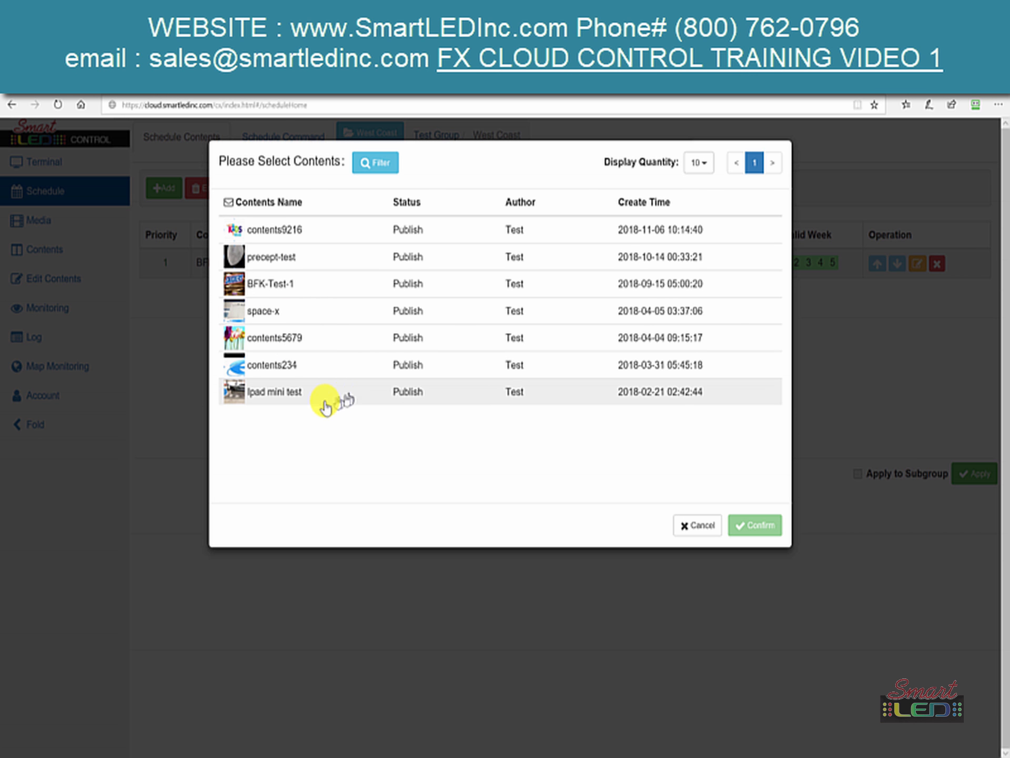
{"action": "left_click", "coordinate": [309, 405]}
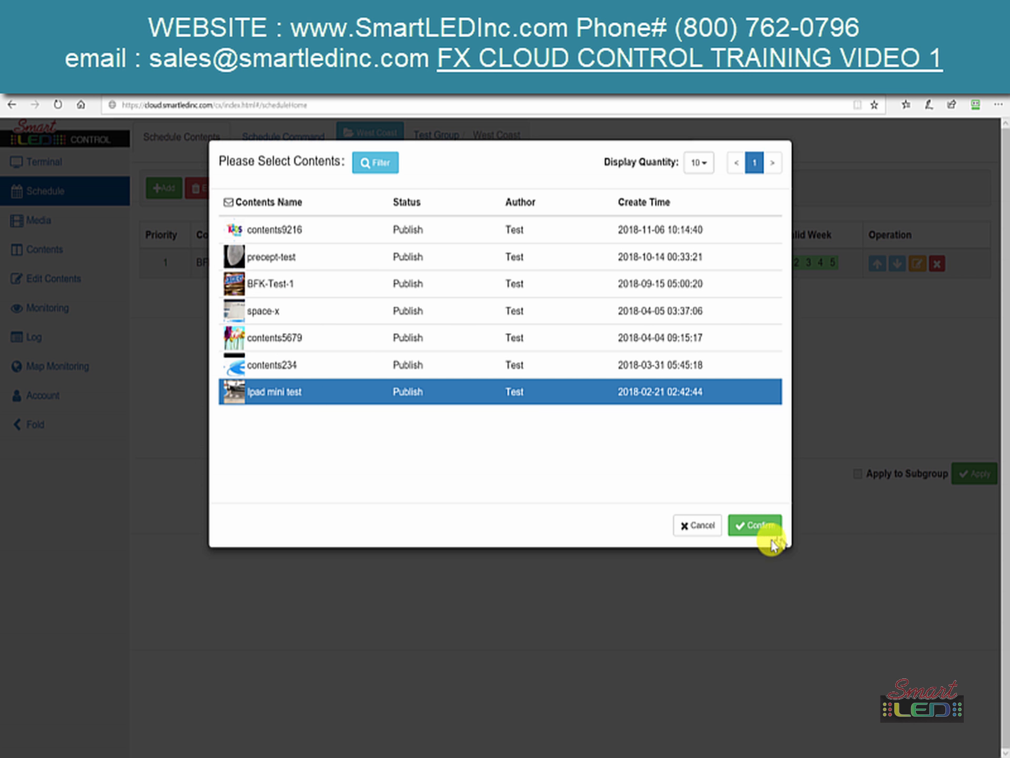
- Add Ipad mini test to the West Coast schedule for a specific time window, 06:00:00 to 08:00:00 every day
{"action": "left_click", "coordinate": [758, 526]}
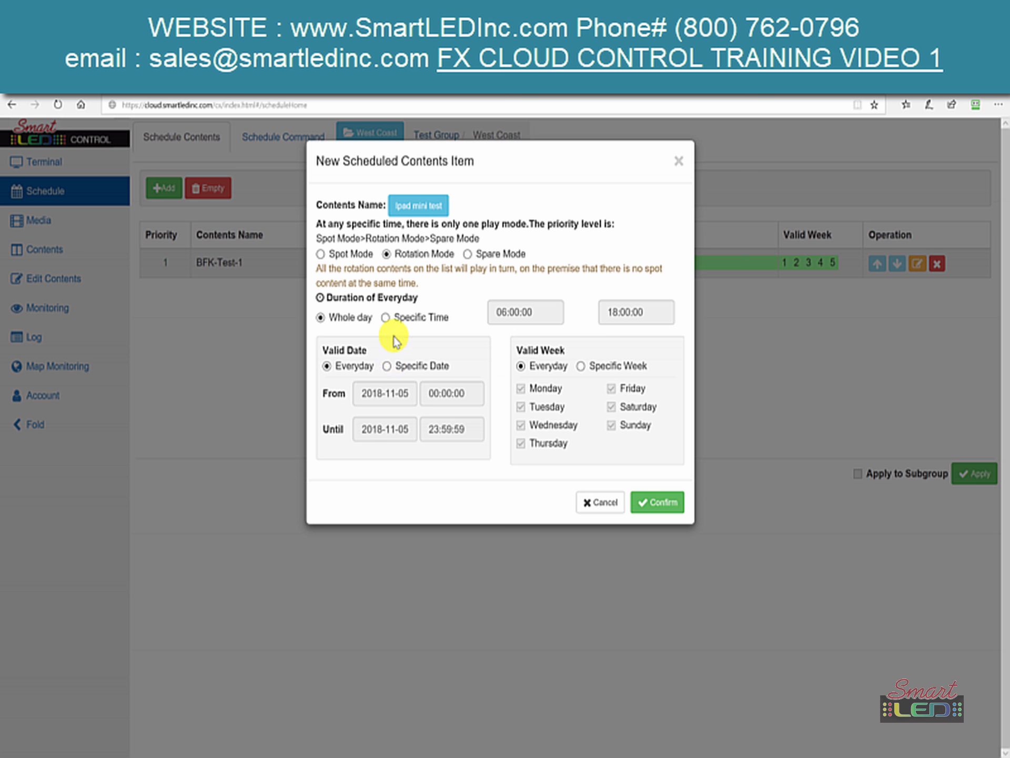
{"action": "left_click", "coordinate": [387, 318]}
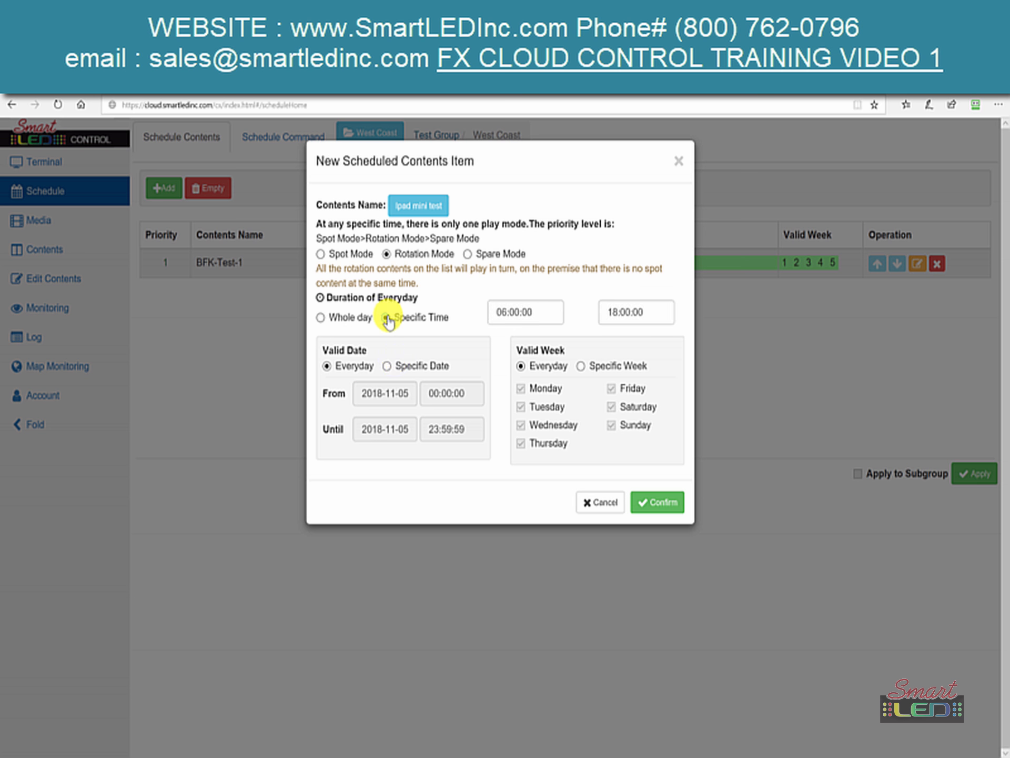
{"action": "left_click", "coordinate": [617, 305]}
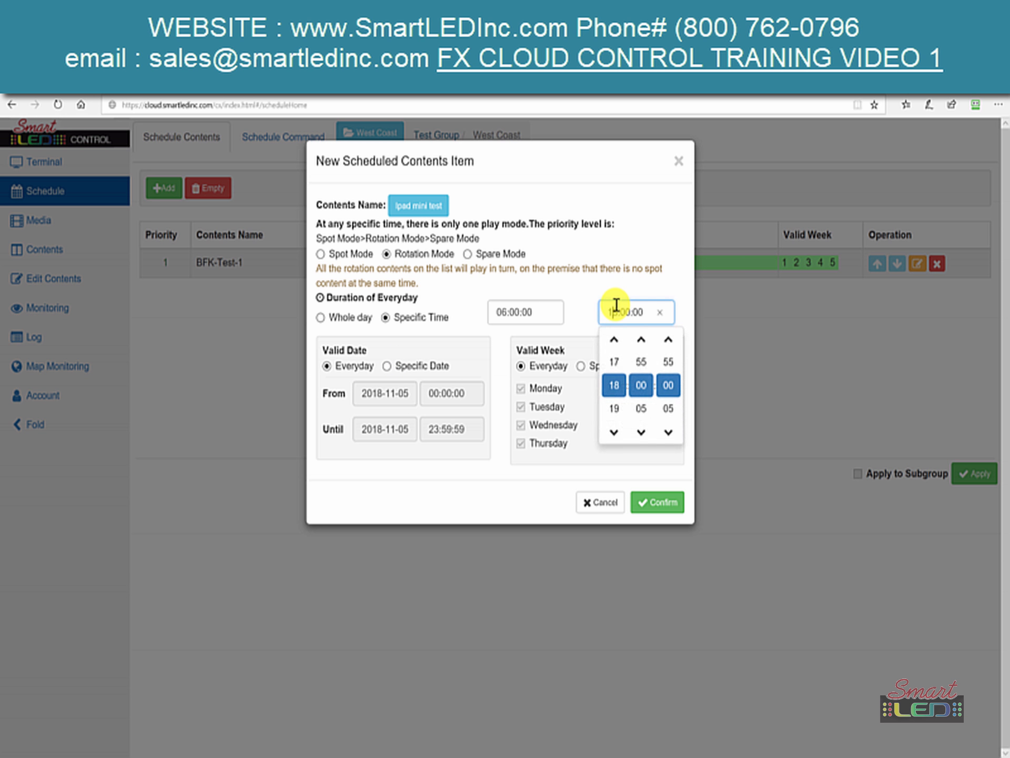
{"action": "left_click", "coordinate": [624, 339]}
{"action": "left_click", "coordinate": [623, 339]}
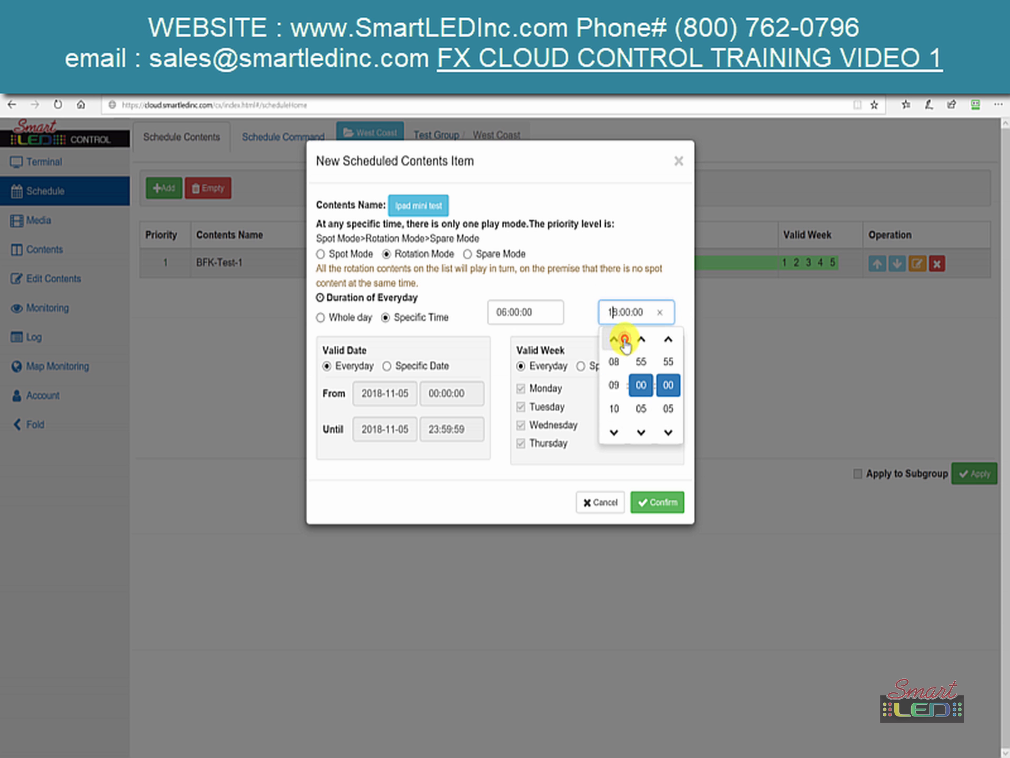
{"action": "left_click", "coordinate": [624, 340]}
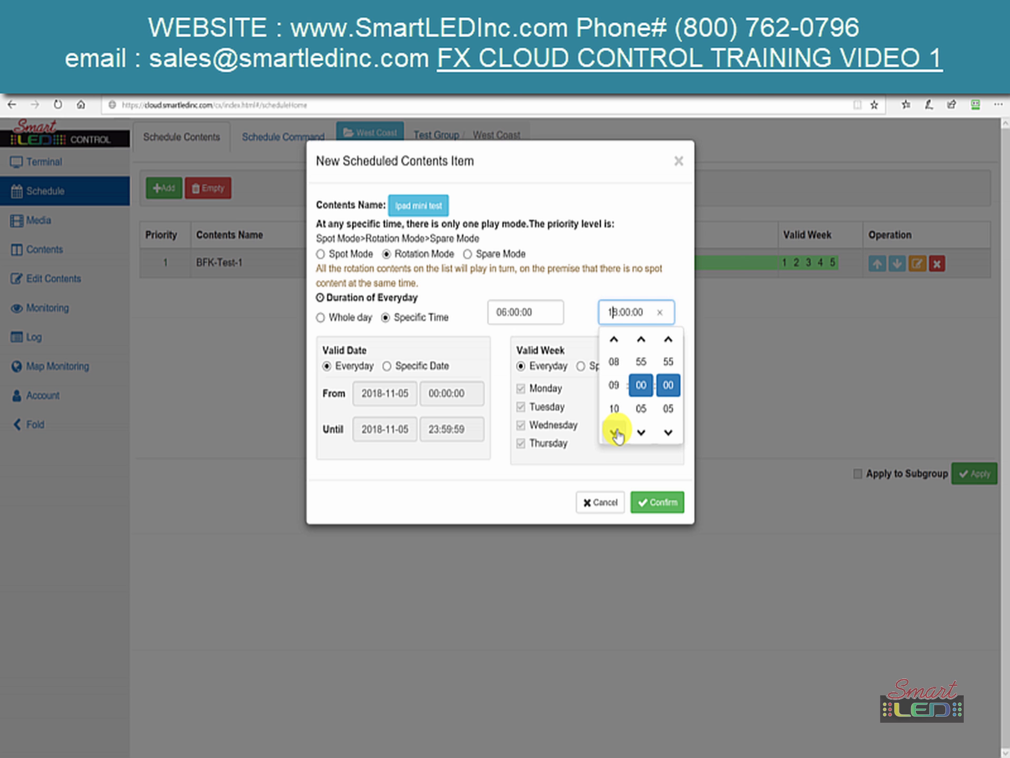
{"action": "left_click", "coordinate": [612, 362]}
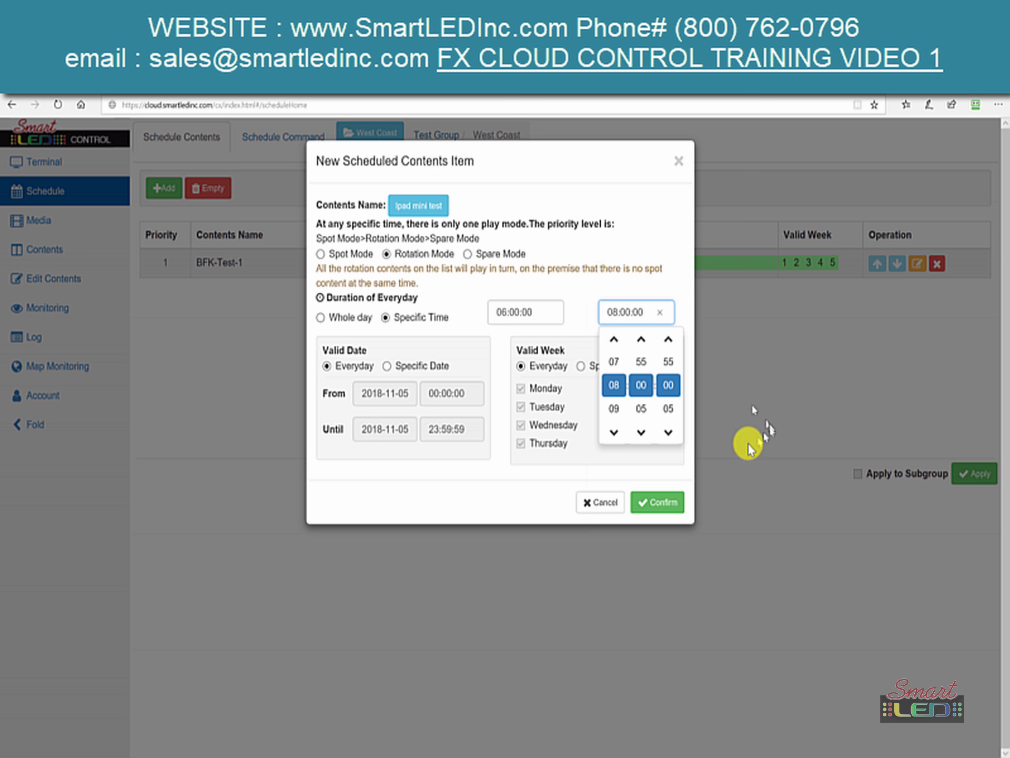
{"action": "left_click", "coordinate": [657, 503]}
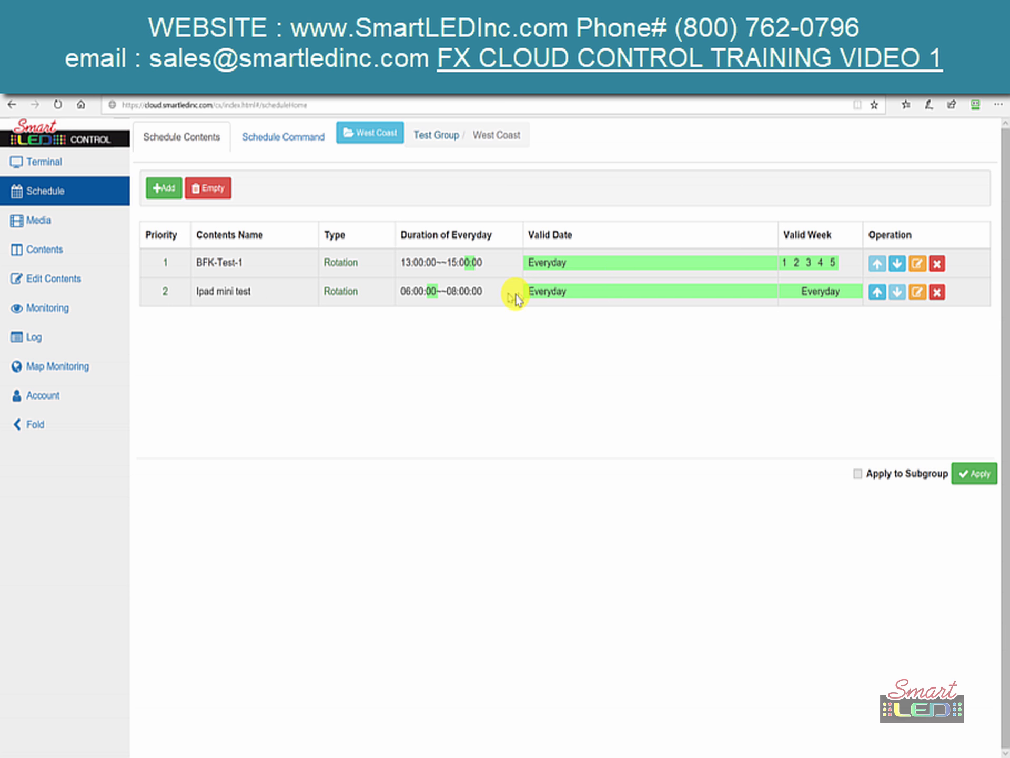
- Show West Coast's scheduled commands: brightness 95 at 07:00, 49 at 17:00, 20 at 20:16:50
{"action": "left_click", "coordinate": [259, 145]}
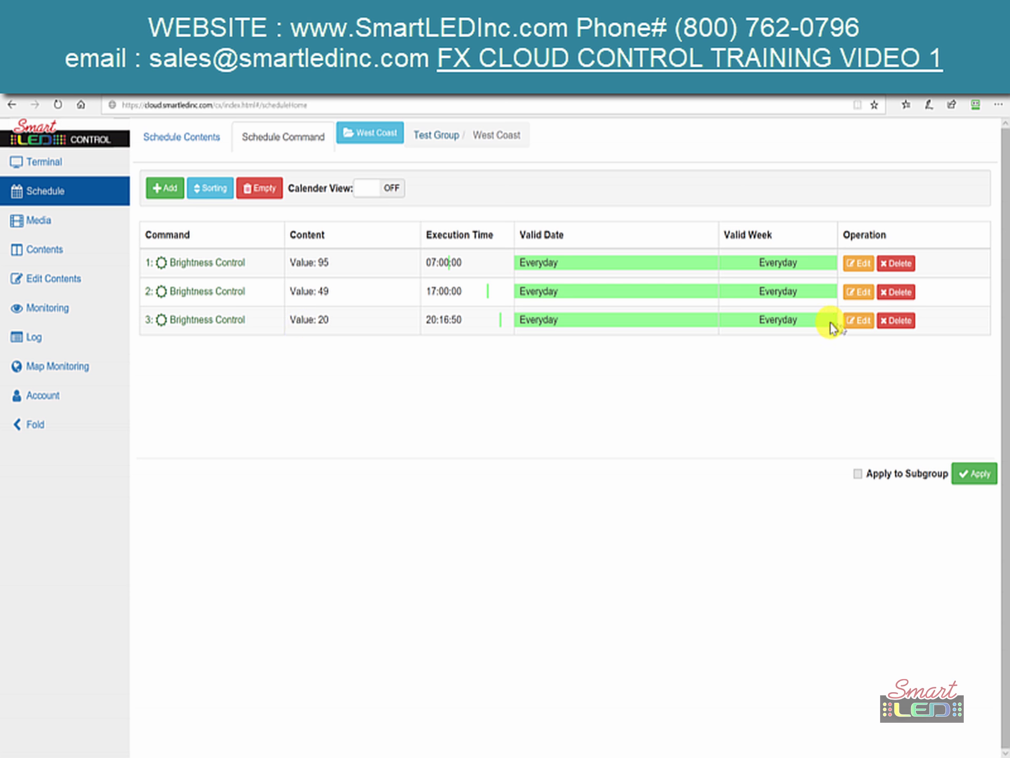
- Change the 20:16:50 Brightness Control command from 20 to 30, then begin a new scheduled command
{"action": "left_click", "coordinate": [855, 320]}
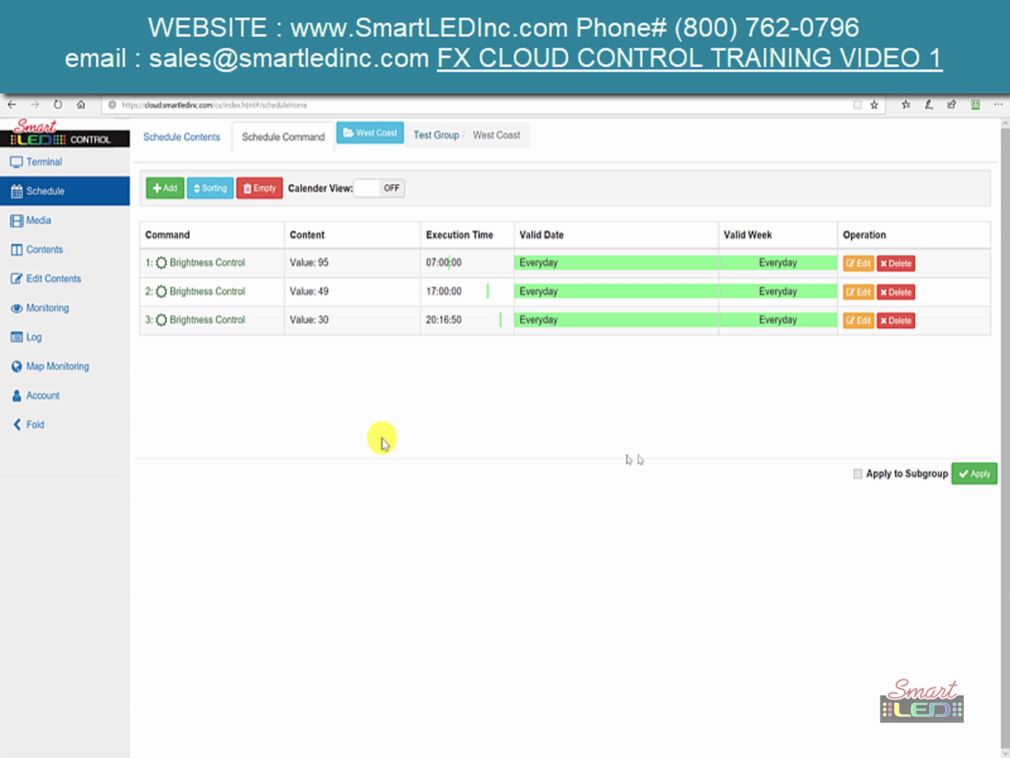
{"action": "left_click", "coordinate": [163, 188]}
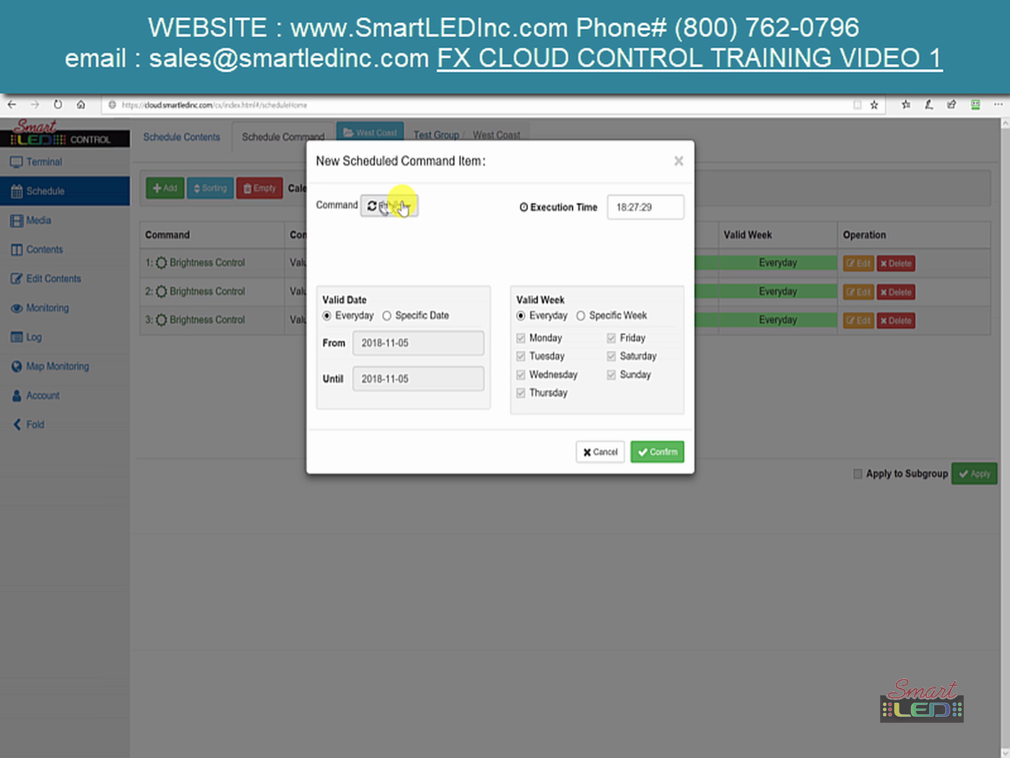
- Pick Reboot from the available commands for the new scheduled item
{"action": "left_click", "coordinate": [404, 206]}
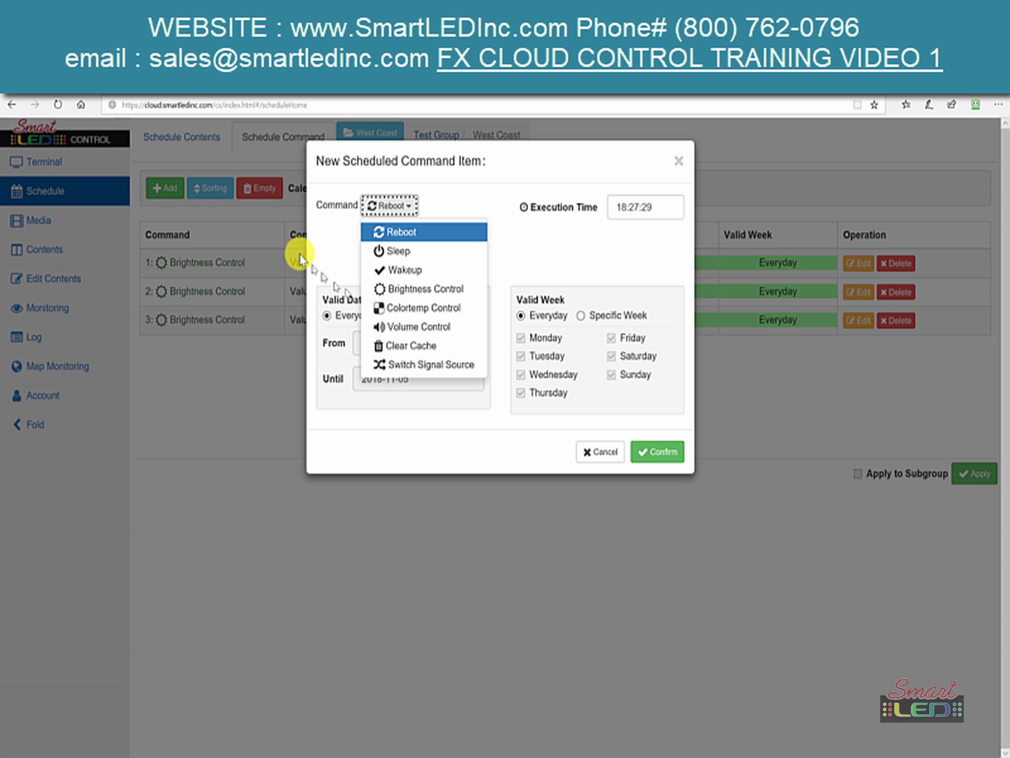
{"action": "left_click", "coordinate": [571, 235]}
- Set the Reboot execution time to hour 02, minutes 00, seconds 00
{"action": "left_click", "coordinate": [626, 211]}
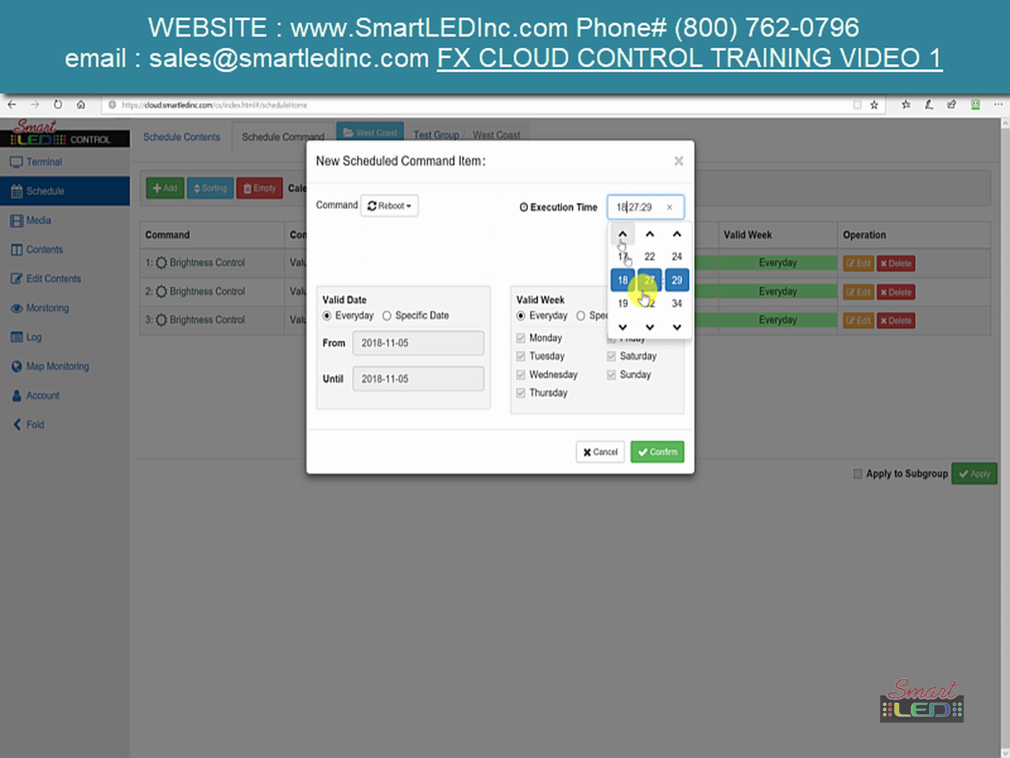
{"action": "left_click", "coordinate": [635, 329]}
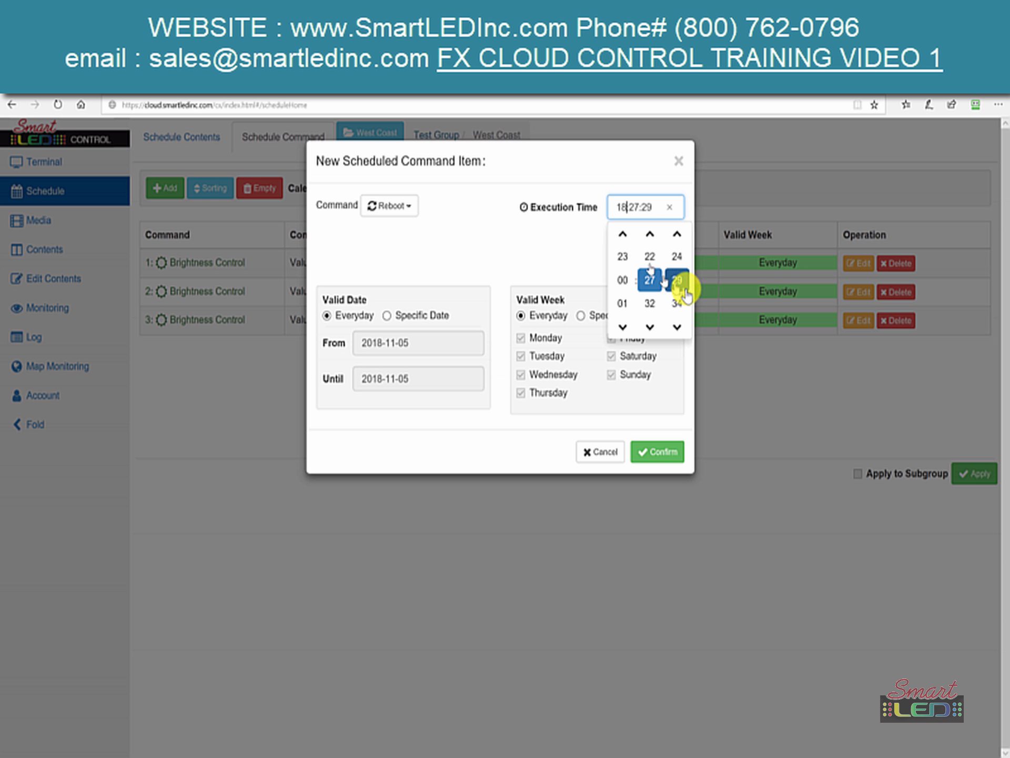
{"action": "left_click", "coordinate": [623, 327]}
{"action": "left_click", "coordinate": [623, 327]}
{"action": "left_click", "coordinate": [623, 327]}
{"action": "left_click", "coordinate": [623, 257]}
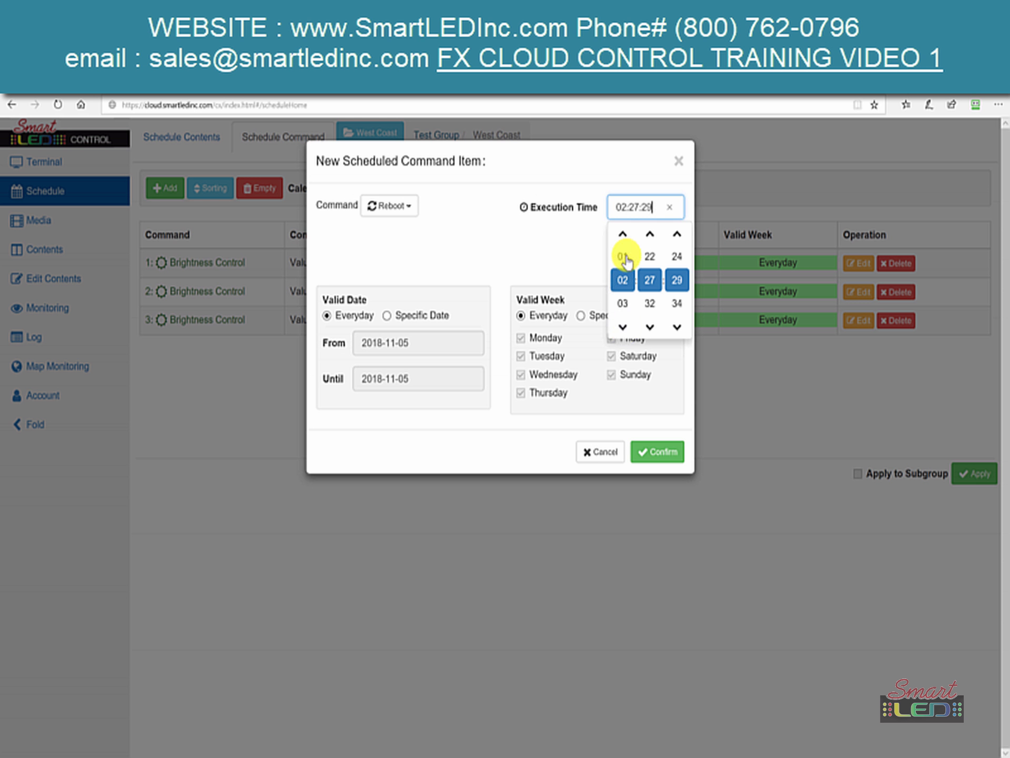
{"action": "left_click", "coordinate": [650, 235]}
{"action": "left_click", "coordinate": [651, 235]}
{"action": "left_click", "coordinate": [650, 235]}
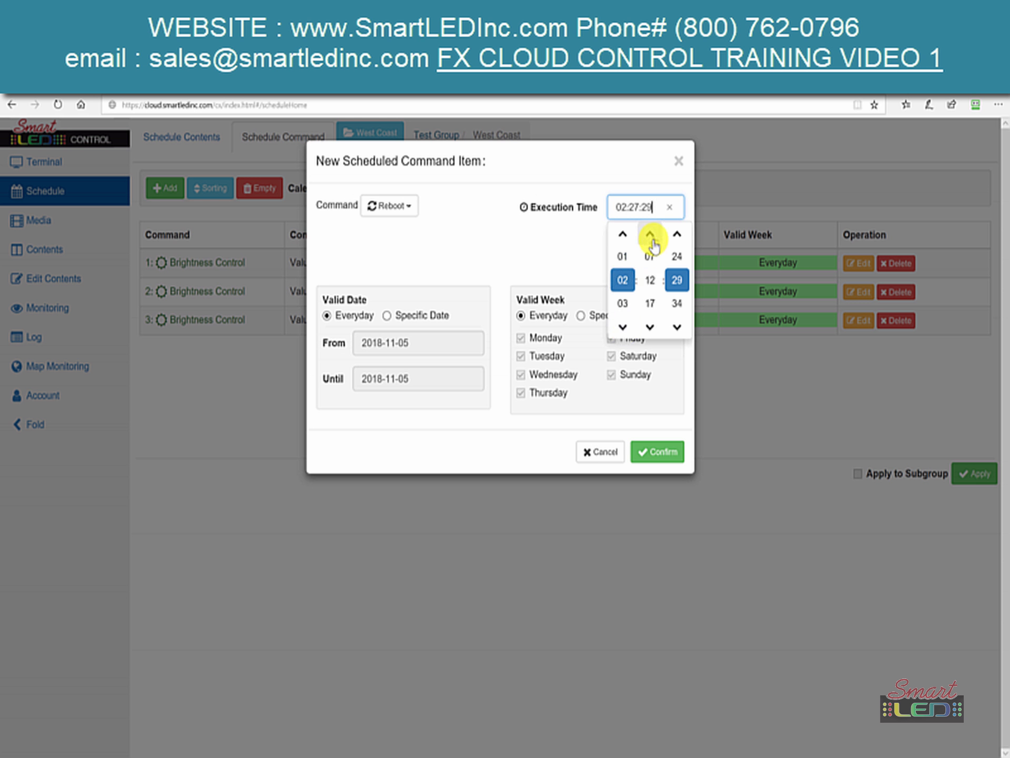
{"action": "left_click", "coordinate": [651, 235]}
{"action": "left_click", "coordinate": [651, 235]}
{"action": "left_click", "coordinate": [651, 235]}
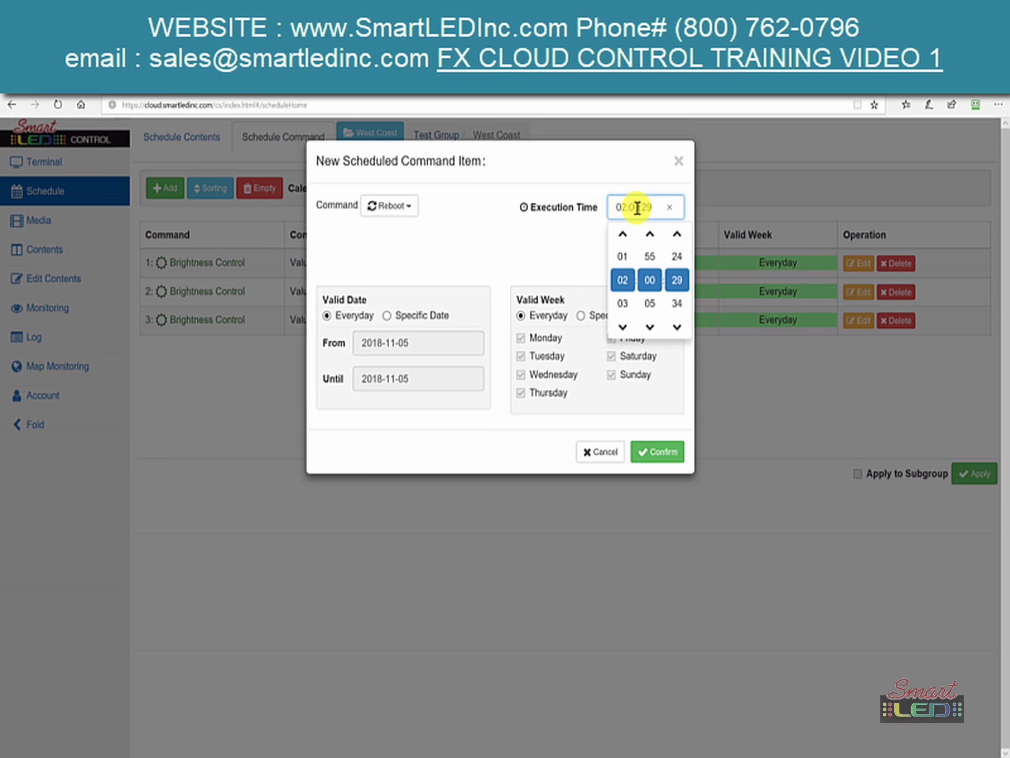
{"action": "type", "text": "00"}
{"action": "key", "text": "BackSpace"}
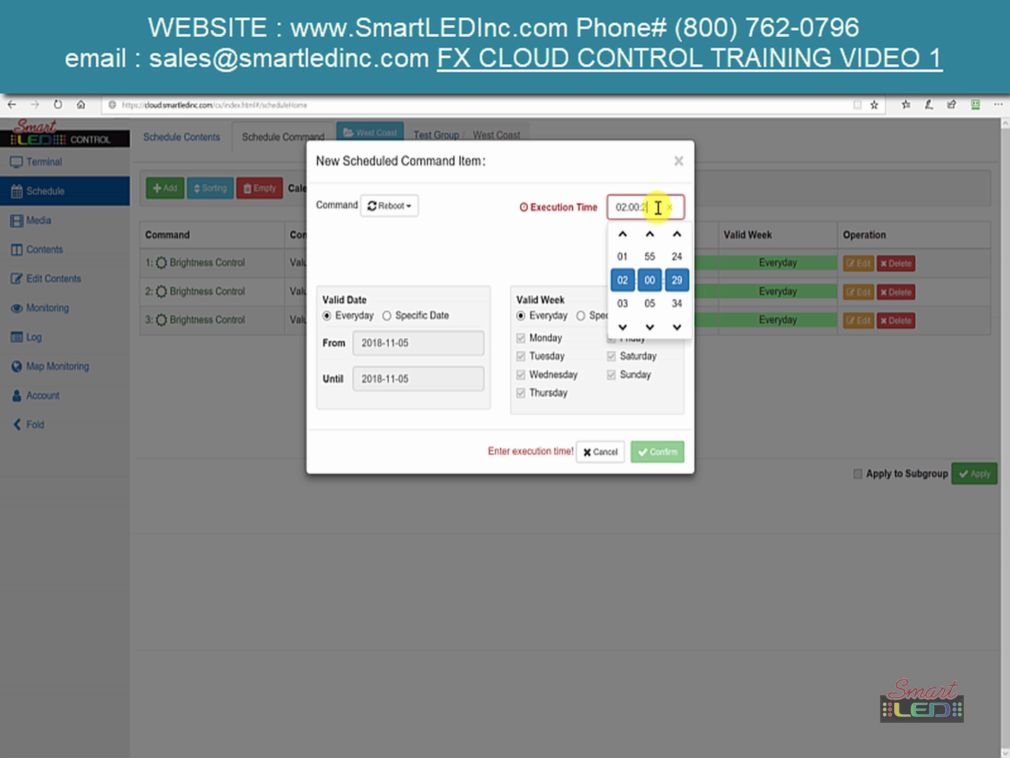
{"action": "type", "text": "00"}
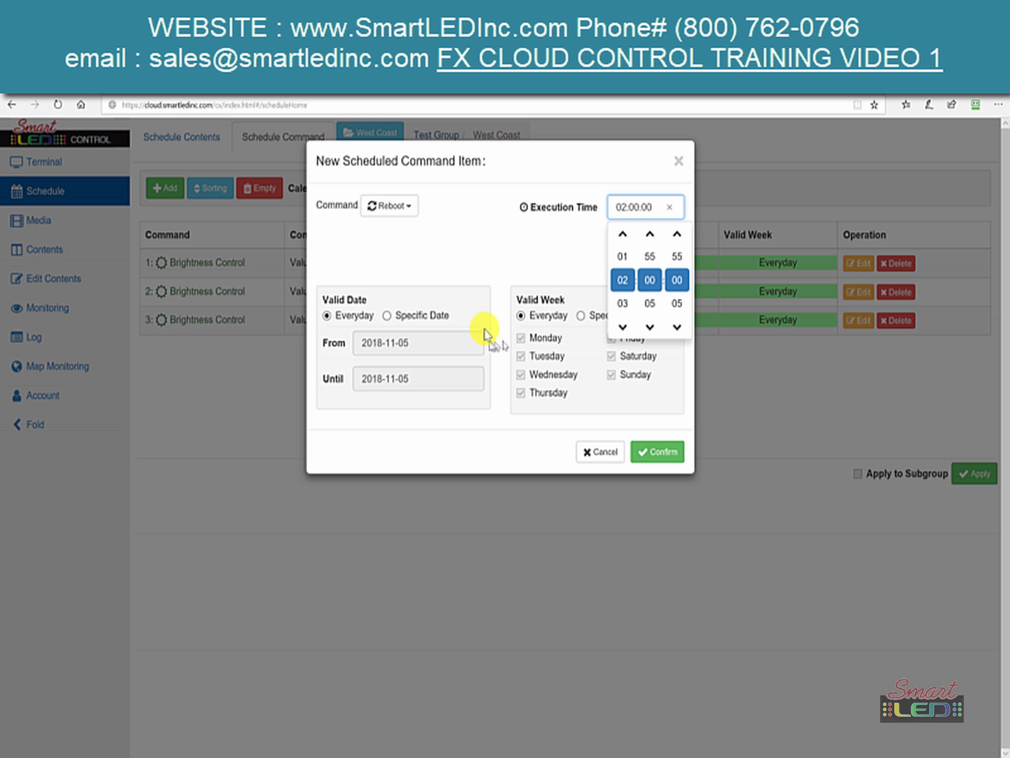
{"action": "left_click", "coordinate": [514, 255]}
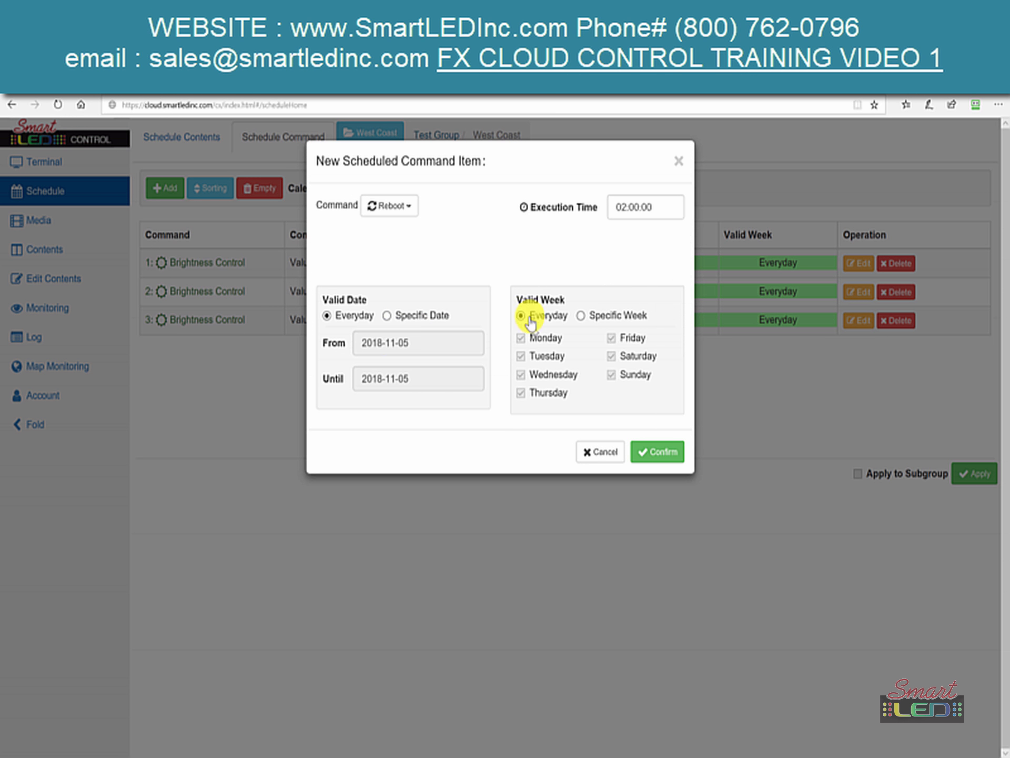
- Add the daily 02:00:00 Reboot, apply the command schedule, and dismiss the success message
{"action": "left_click", "coordinate": [654, 453]}
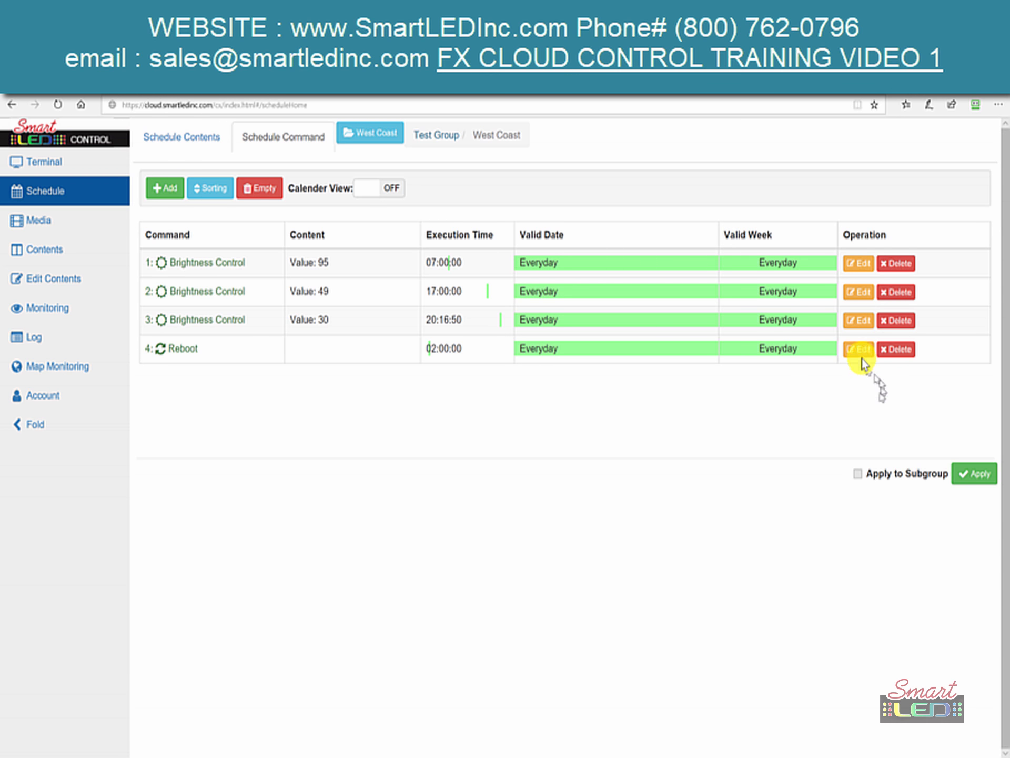
{"action": "left_click", "coordinate": [979, 474]}
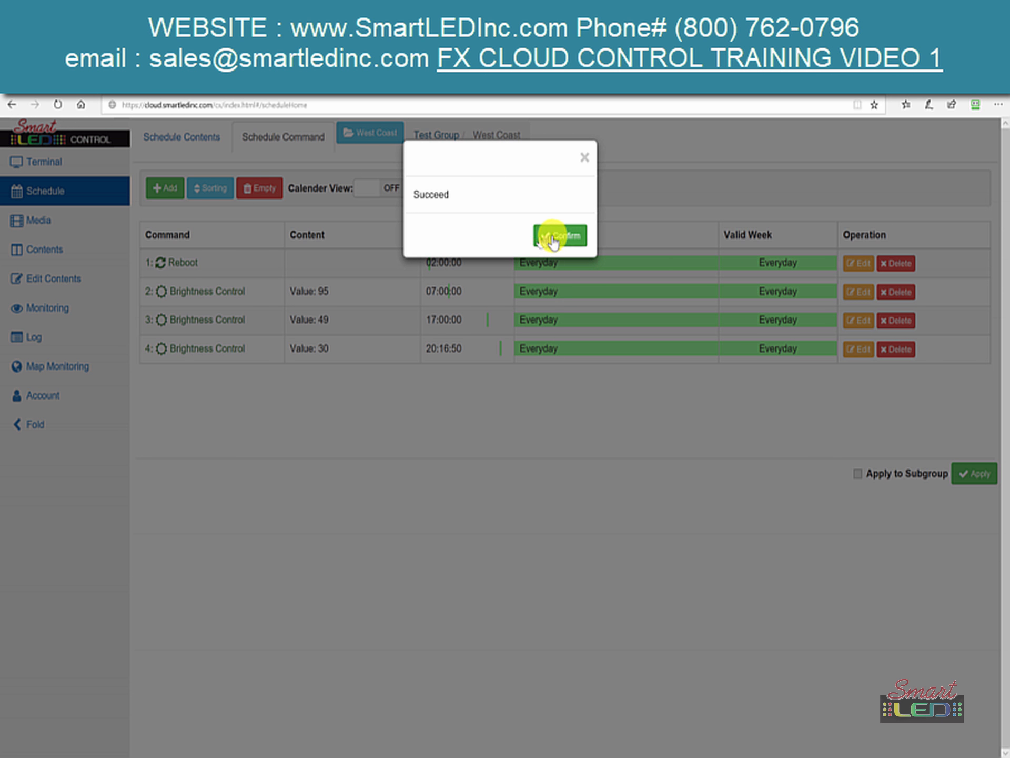
{"action": "left_click", "coordinate": [554, 241]}
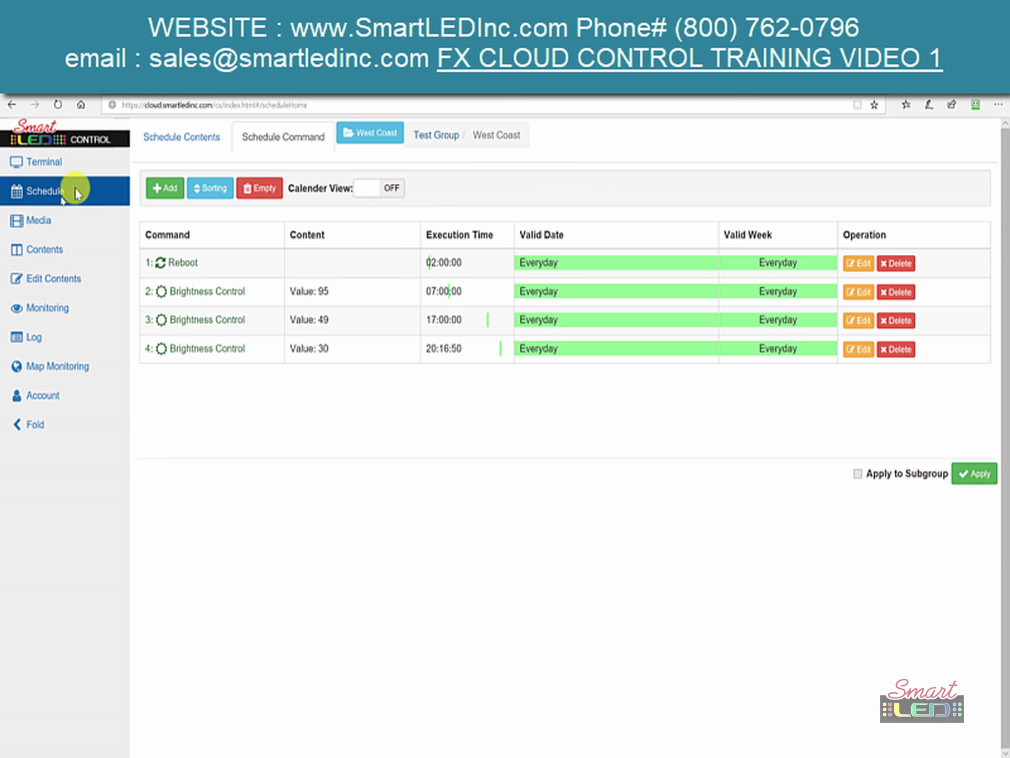
{"action": "left_click", "coordinate": [184, 135]}
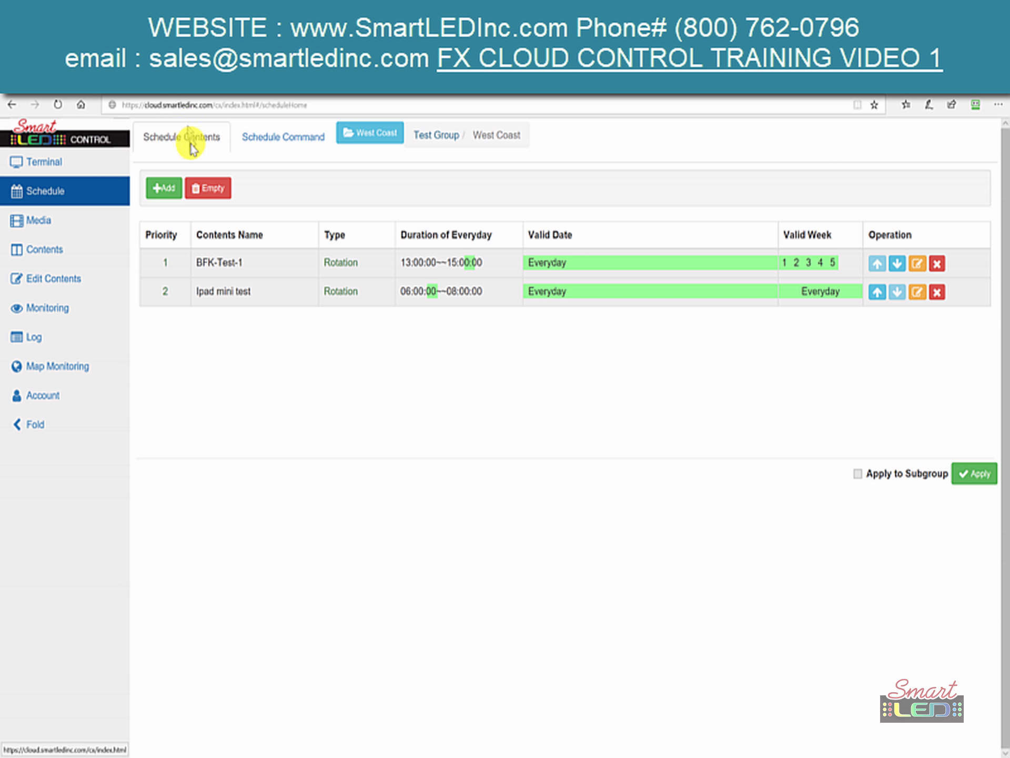
- Review the command and content schedules, then go to the Media library
{"action": "left_click", "coordinate": [309, 129]}
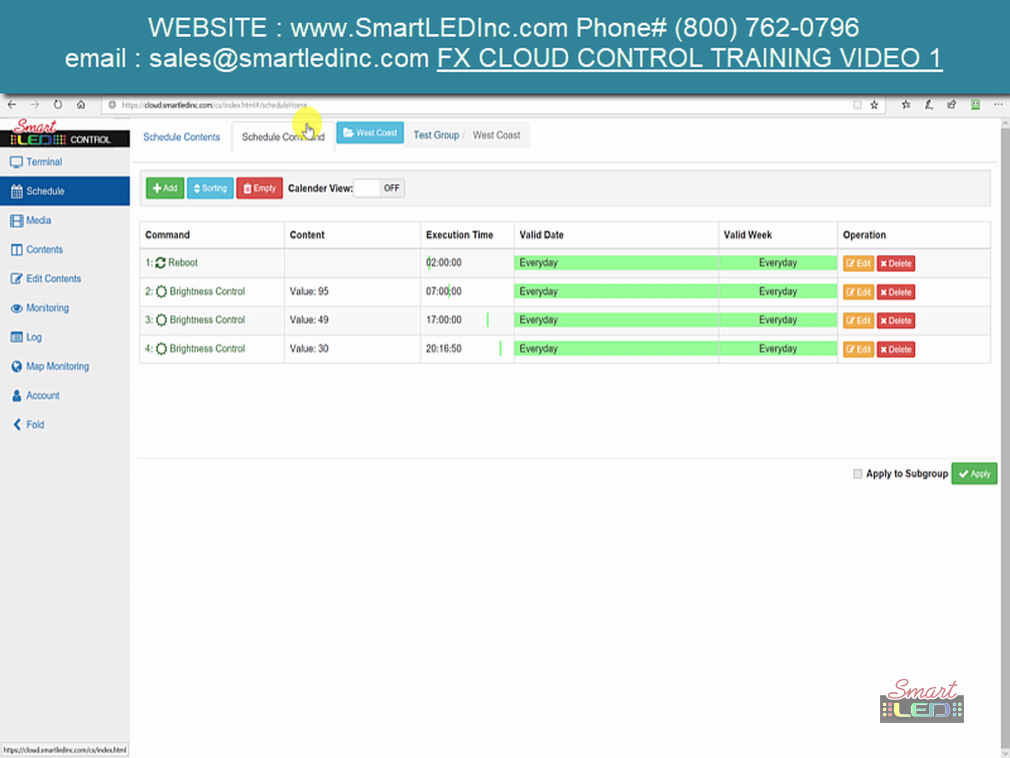
{"action": "left_click", "coordinate": [178, 151]}
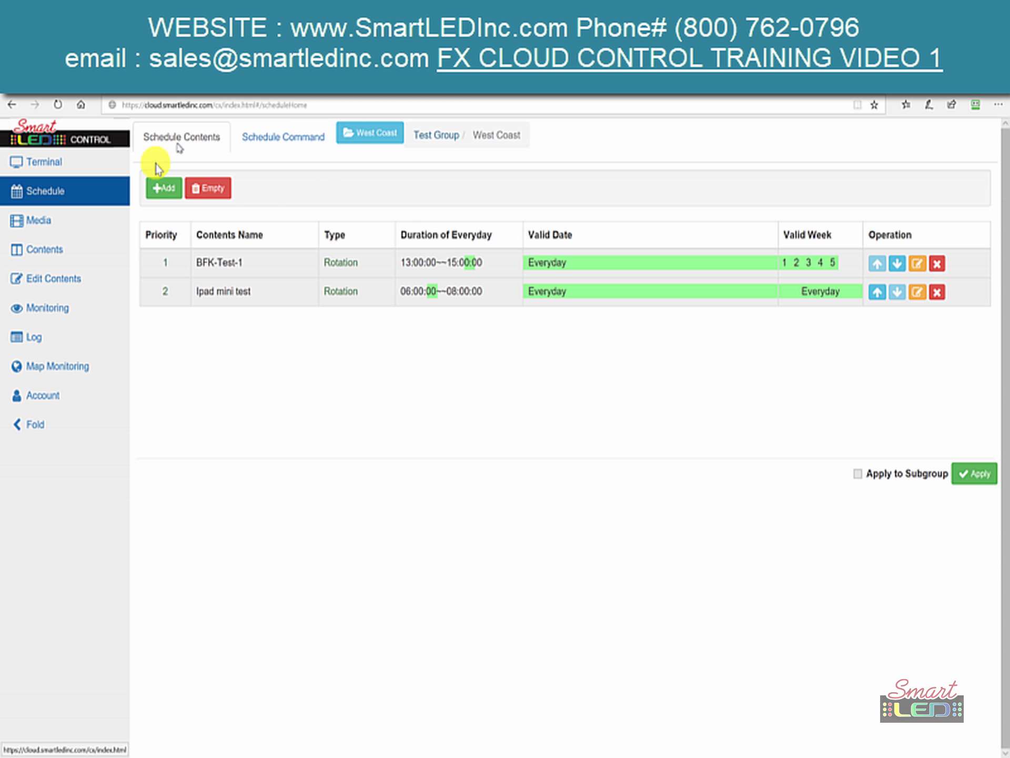
{"action": "left_click", "coordinate": [62, 228]}
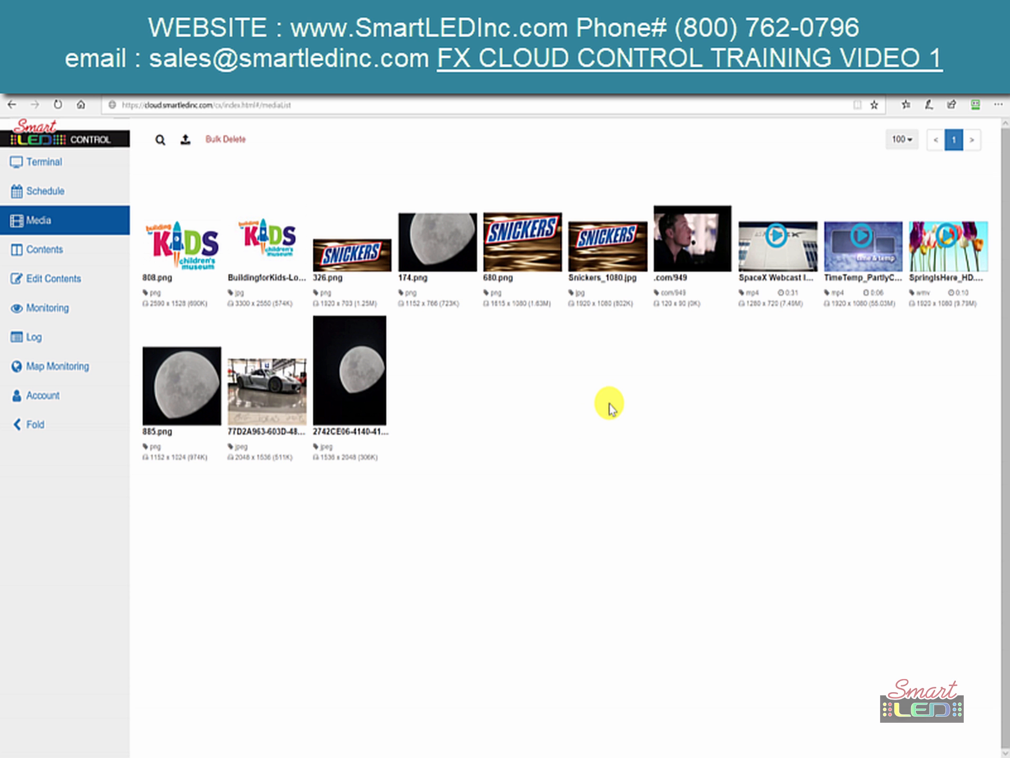
- Start a new media upload and bring up the Windows file picker
{"action": "left_click", "coordinate": [187, 143]}
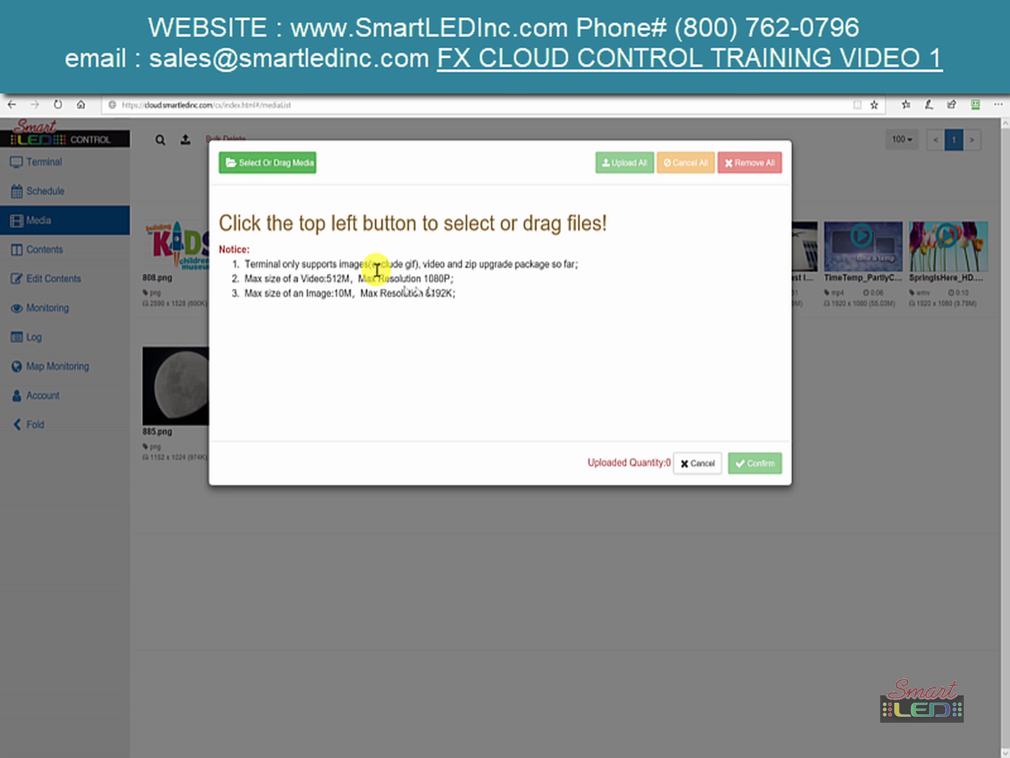
{"action": "left_click", "coordinate": [275, 163]}
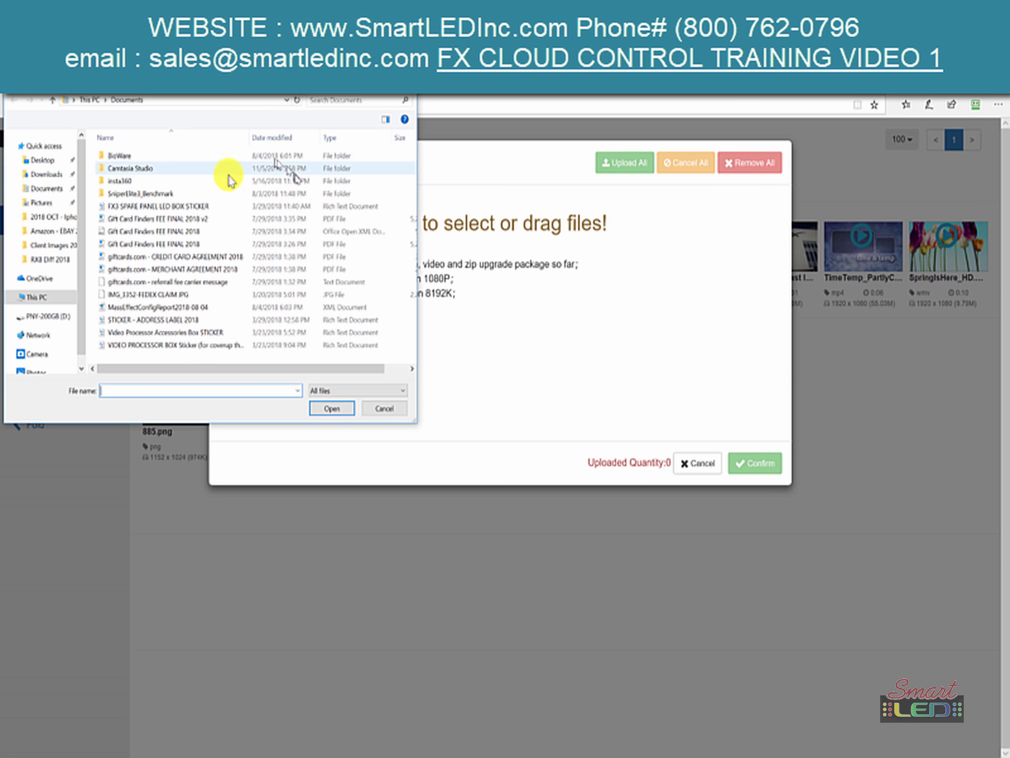
- Browse to the Pictures folder and select the Football image
{"action": "left_click", "coordinate": [45, 174]}
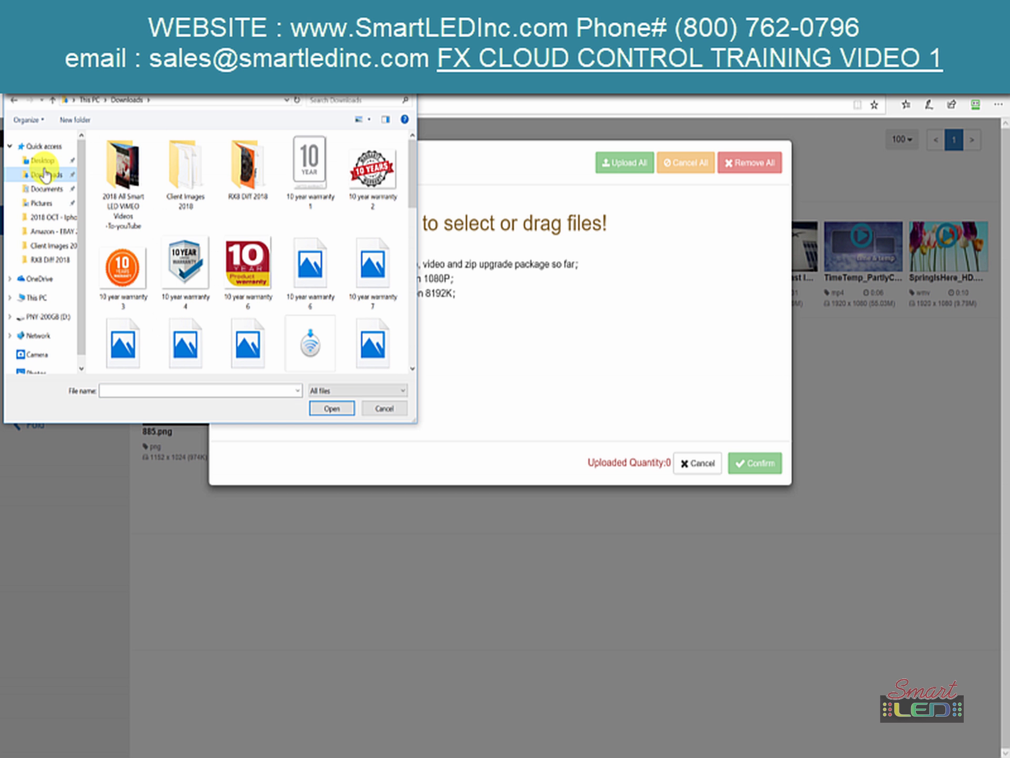
{"action": "left_click", "coordinate": [53, 208]}
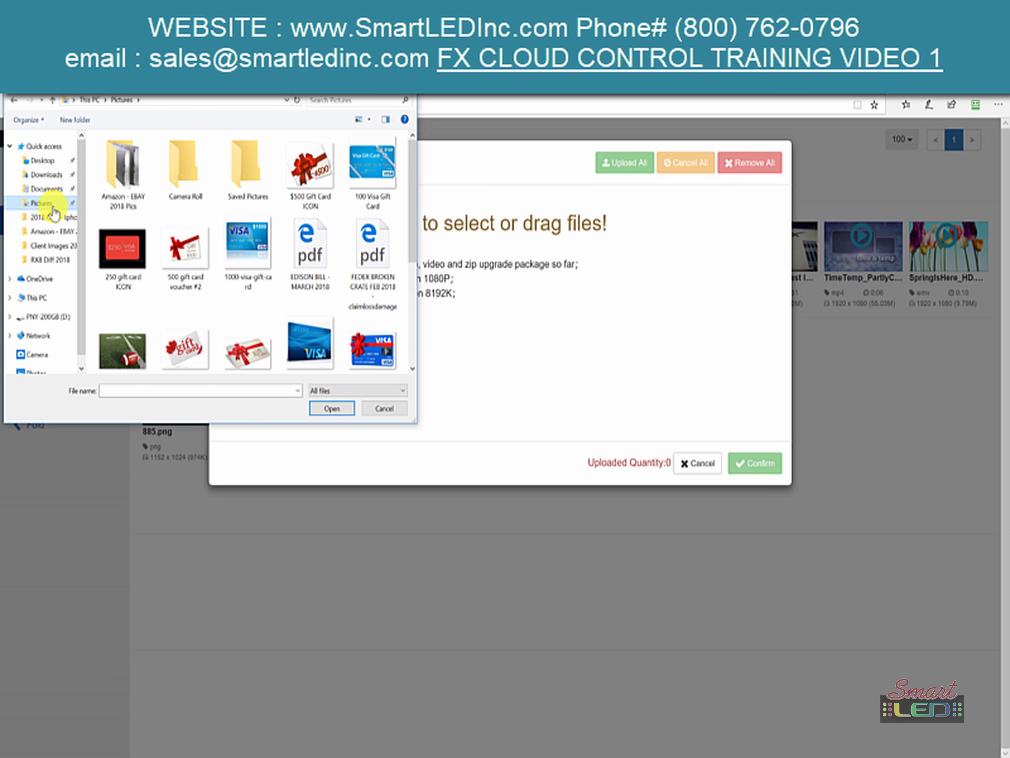
{"action": "scroll", "coordinate": [251, 268], "scroll_direction": "down", "scroll_amount": 2}
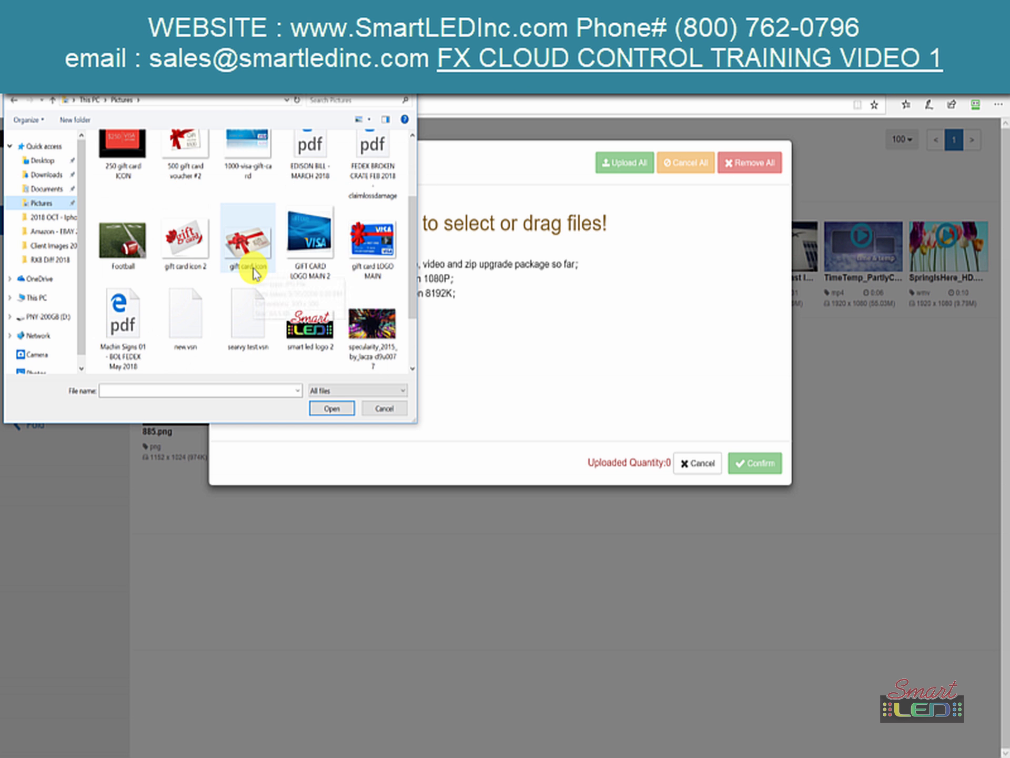
{"action": "left_click", "coordinate": [315, 347]}
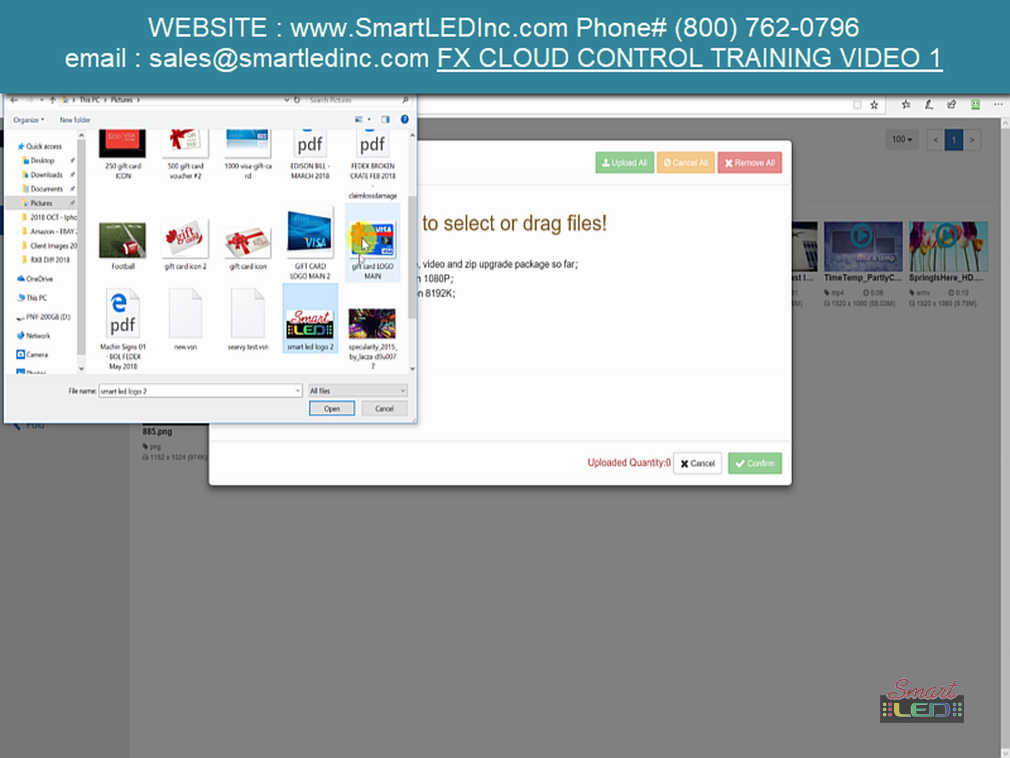
{"action": "left_click", "coordinate": [368, 239], "text": "ctrl"}
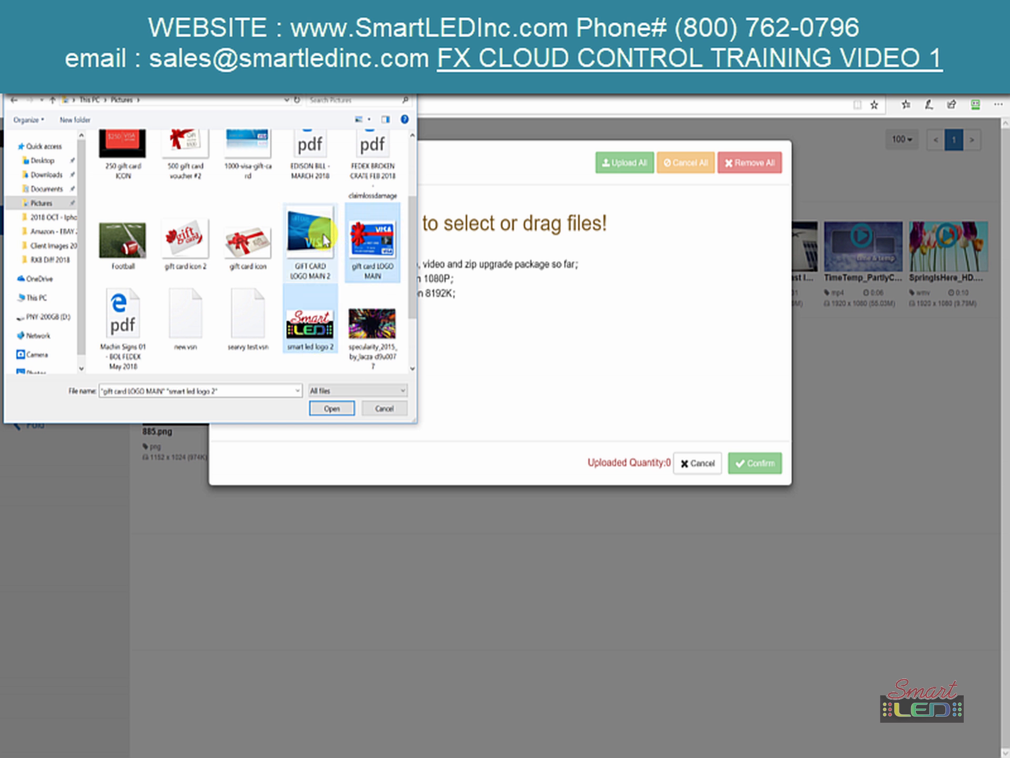
{"action": "left_click", "coordinate": [370, 242], "text": "ctrl"}
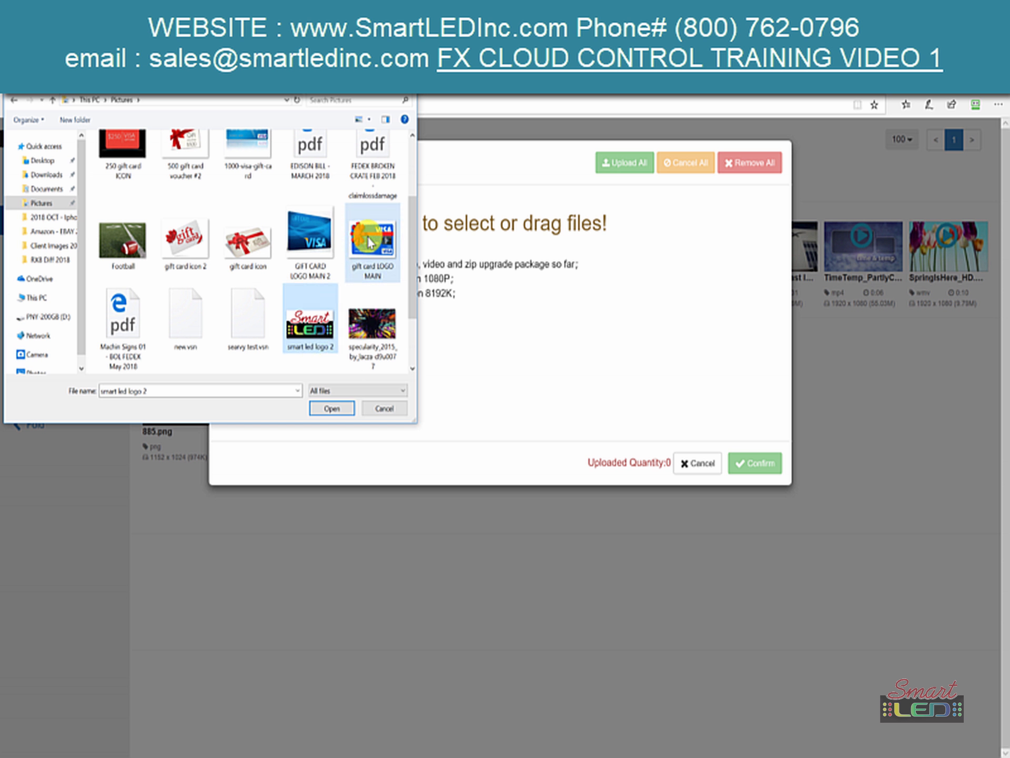
{"action": "left_click", "coordinate": [118, 247], "text": "ctrl"}
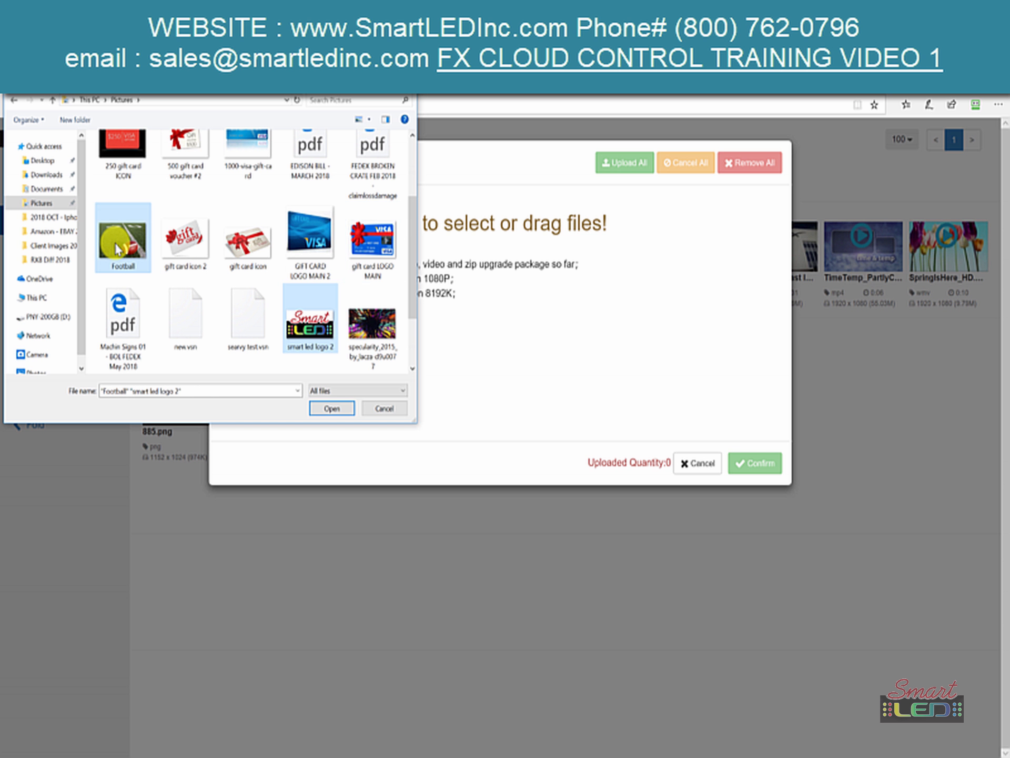
{"action": "left_click", "coordinate": [118, 248]}
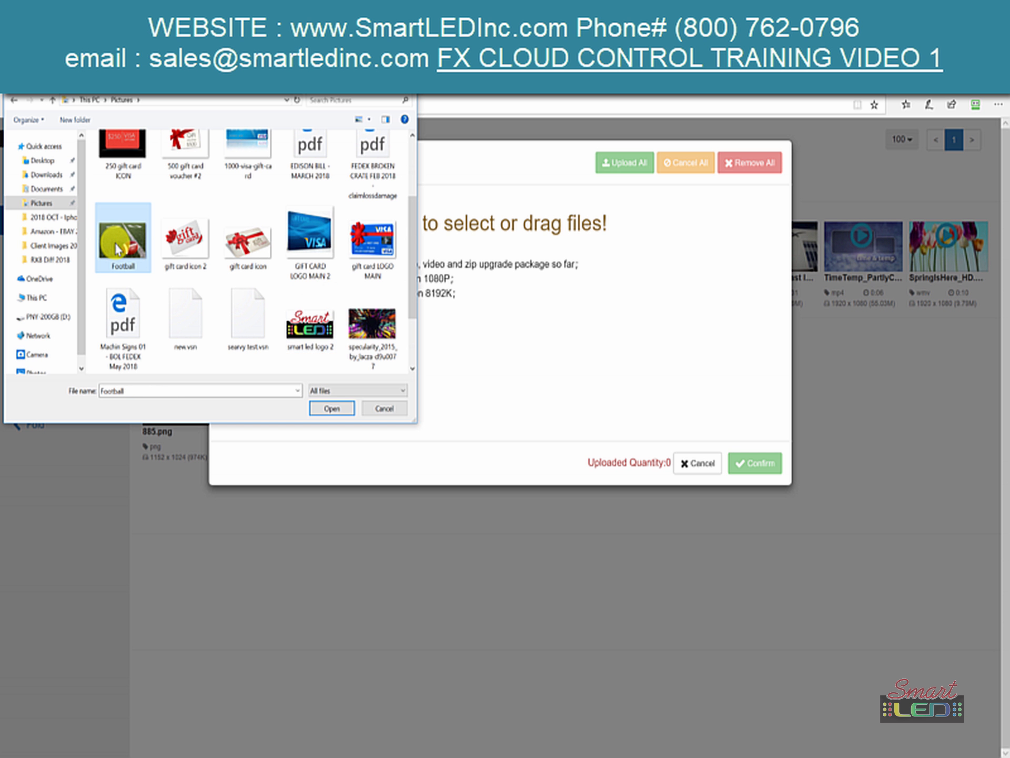
{"action": "left_click", "coordinate": [126, 255]}
{"action": "right_click", "coordinate": [125, 255]}
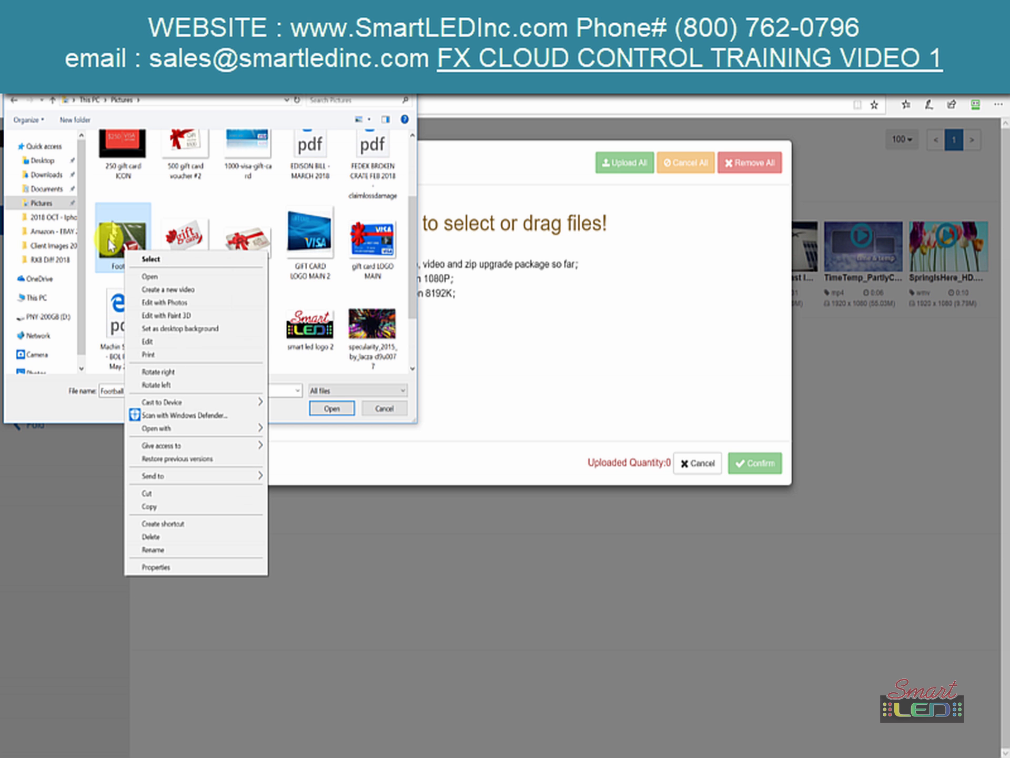
{"action": "left_click", "coordinate": [152, 266]}
- Drag Football.jpg, smart led logo 2.png and gift card LOGO MAIN.jpg into the upload area, then close the picker
{"action": "left_click_drag", "start_coordinate": [151, 265], "coordinate": [520, 362]}
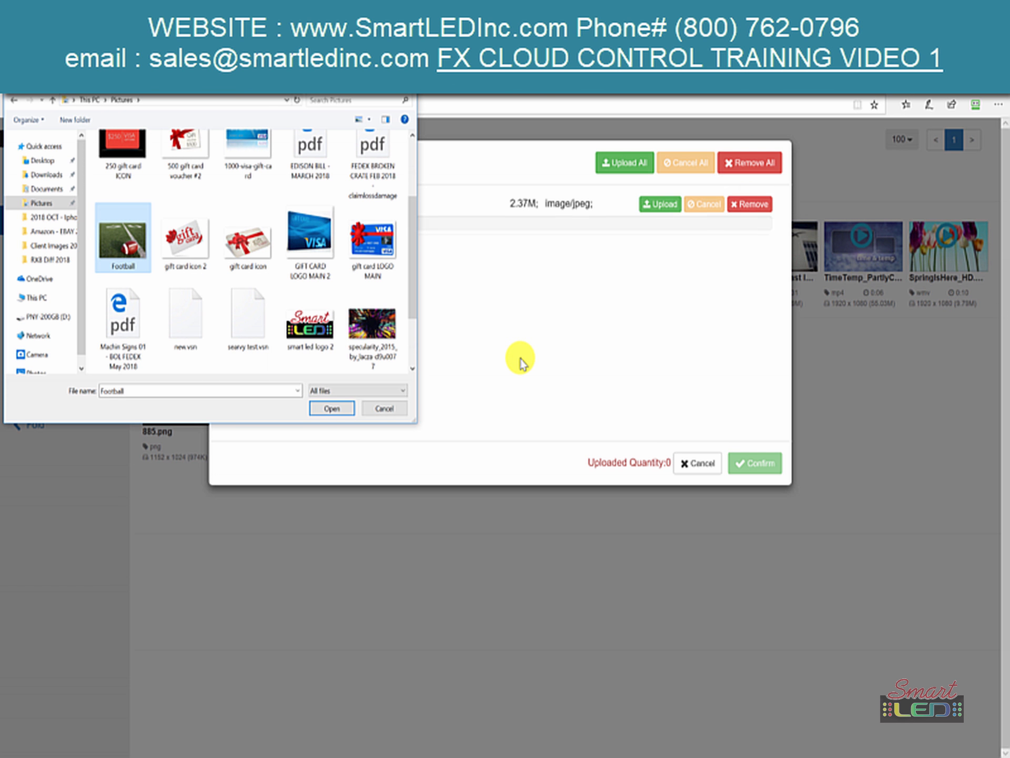
{"action": "left_click", "coordinate": [310, 324]}
{"action": "left_click_drag", "start_coordinate": [310, 324], "coordinate": [498, 336]}
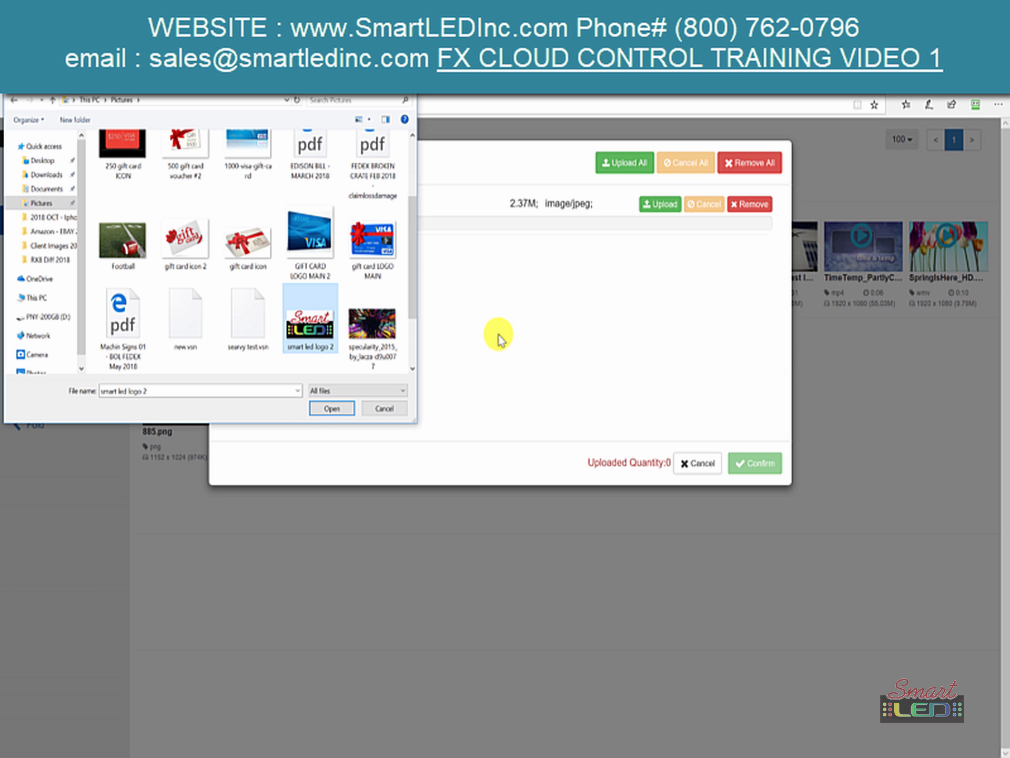
{"action": "left_click_drag", "start_coordinate": [378, 253], "coordinate": [527, 350]}
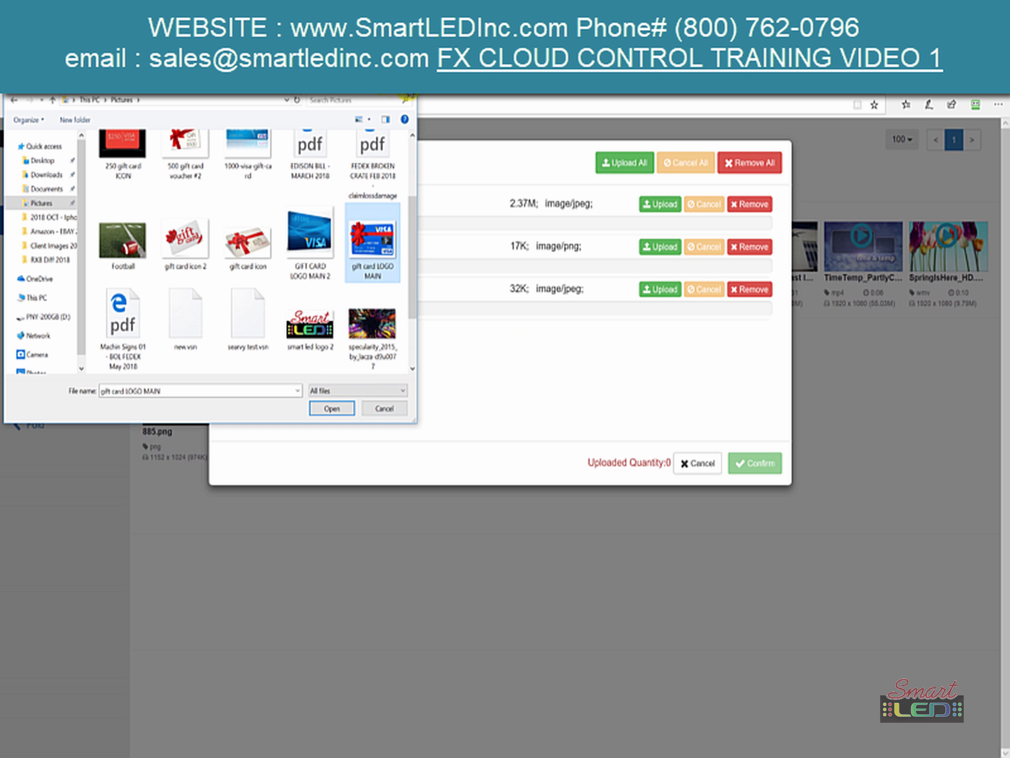
{"action": "left_click", "coordinate": [399, 98]}
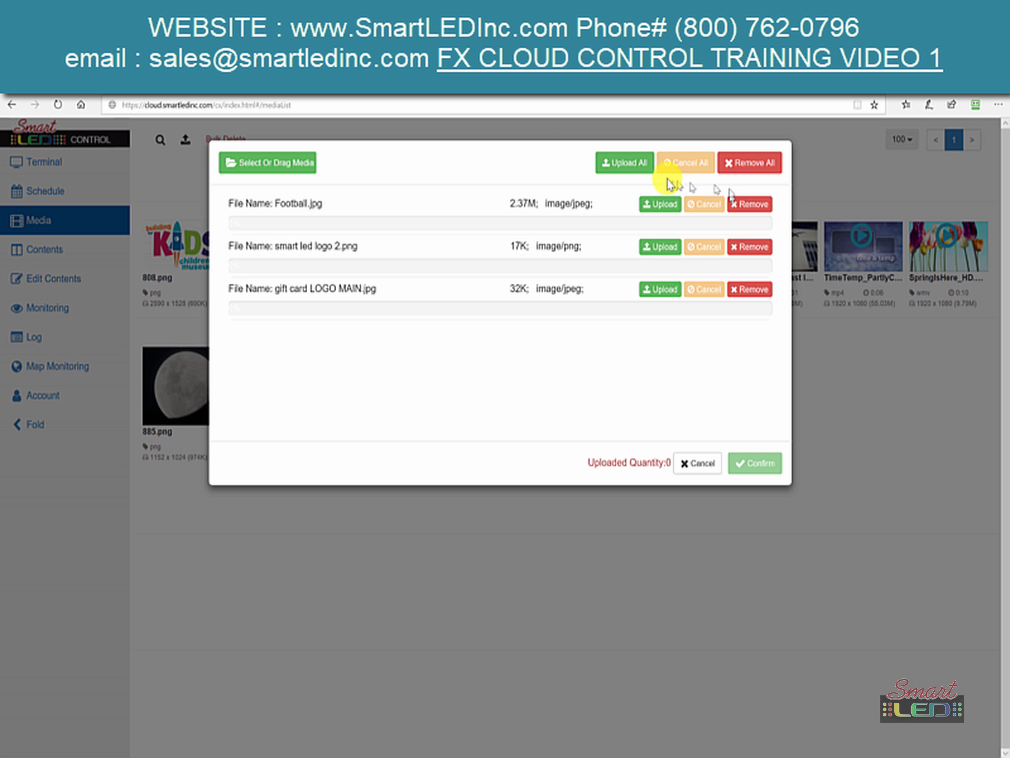
- Upload all three queued images and confirm once Uploaded Quantity reaches 3
{"action": "left_click", "coordinate": [639, 171]}
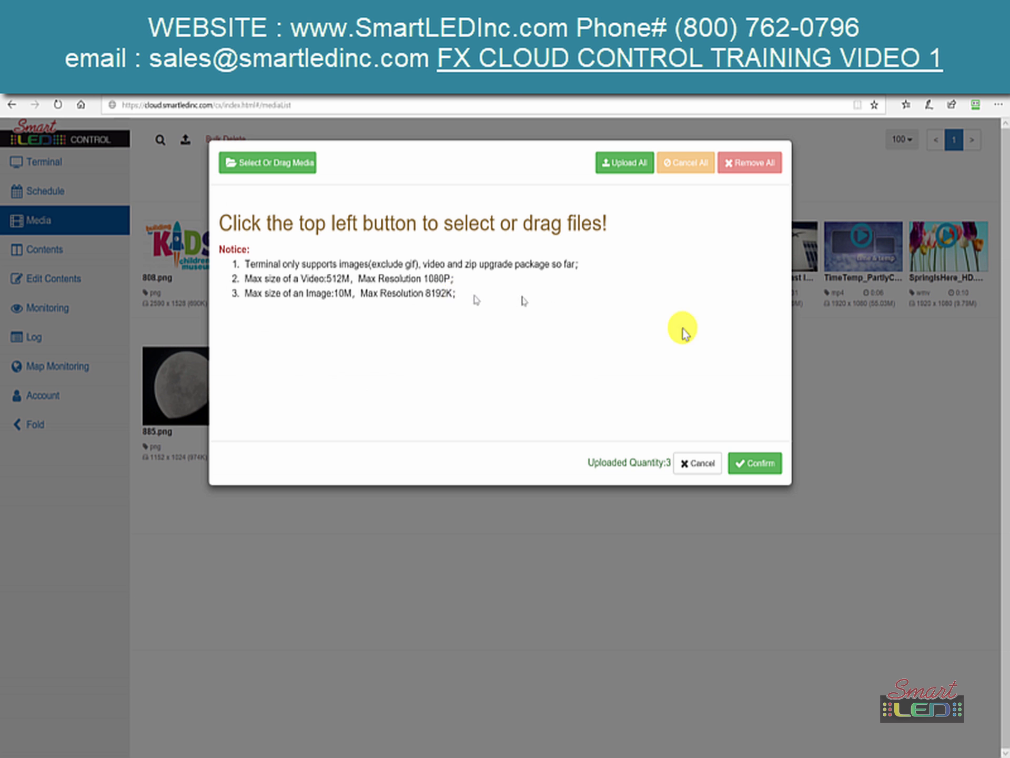
{"action": "left_click", "coordinate": [745, 464]}
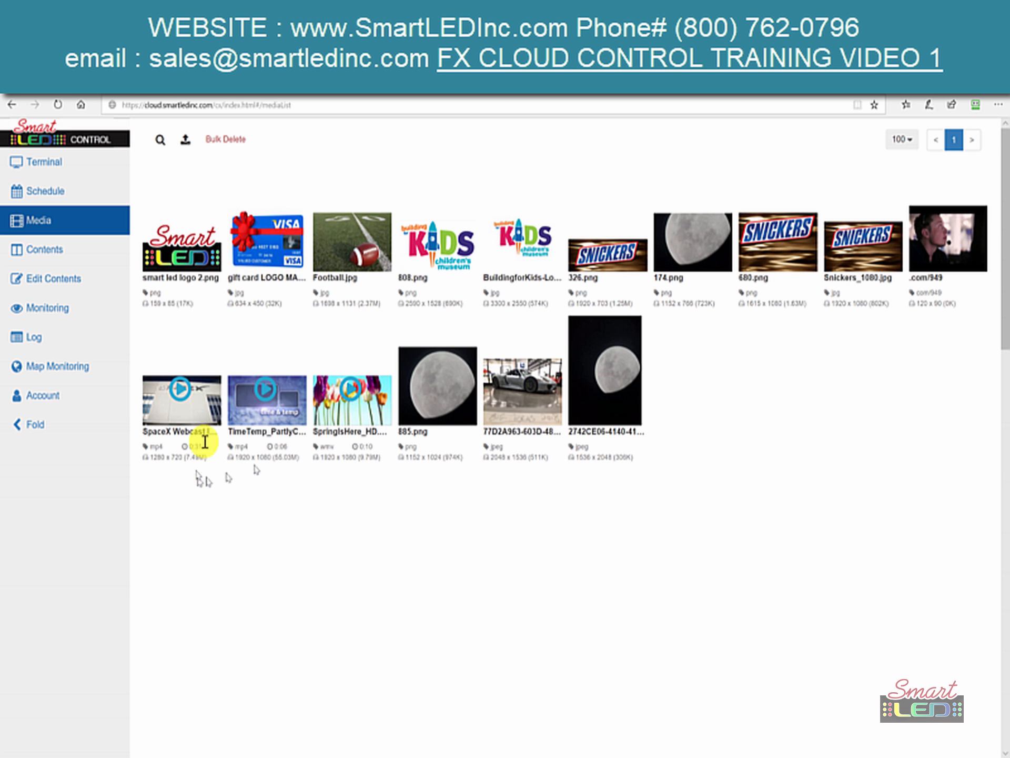
{"action": "left_click", "coordinate": [174, 418]}
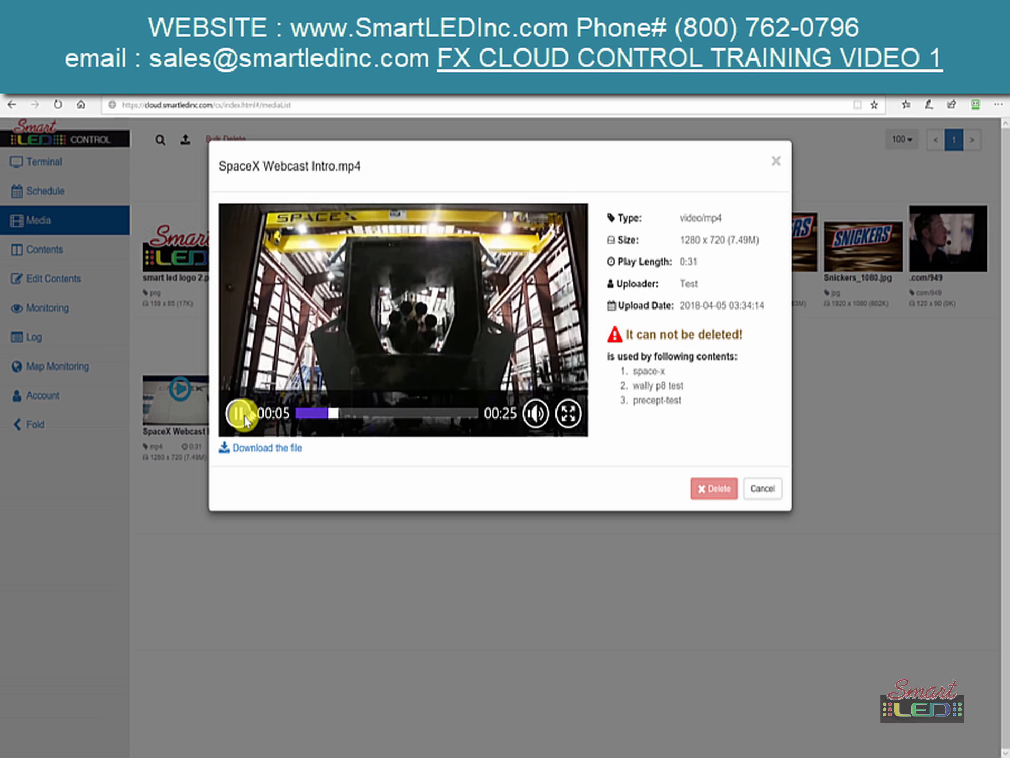
{"action": "left_click", "coordinate": [244, 418]}
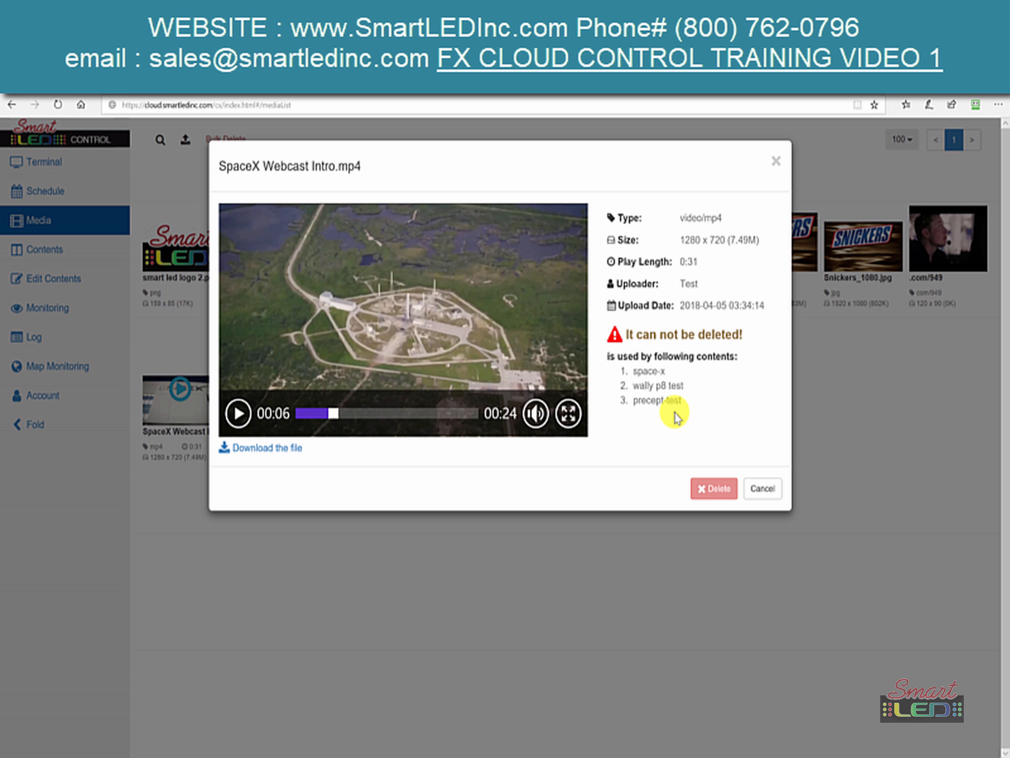
{"action": "left_click", "coordinate": [769, 494]}
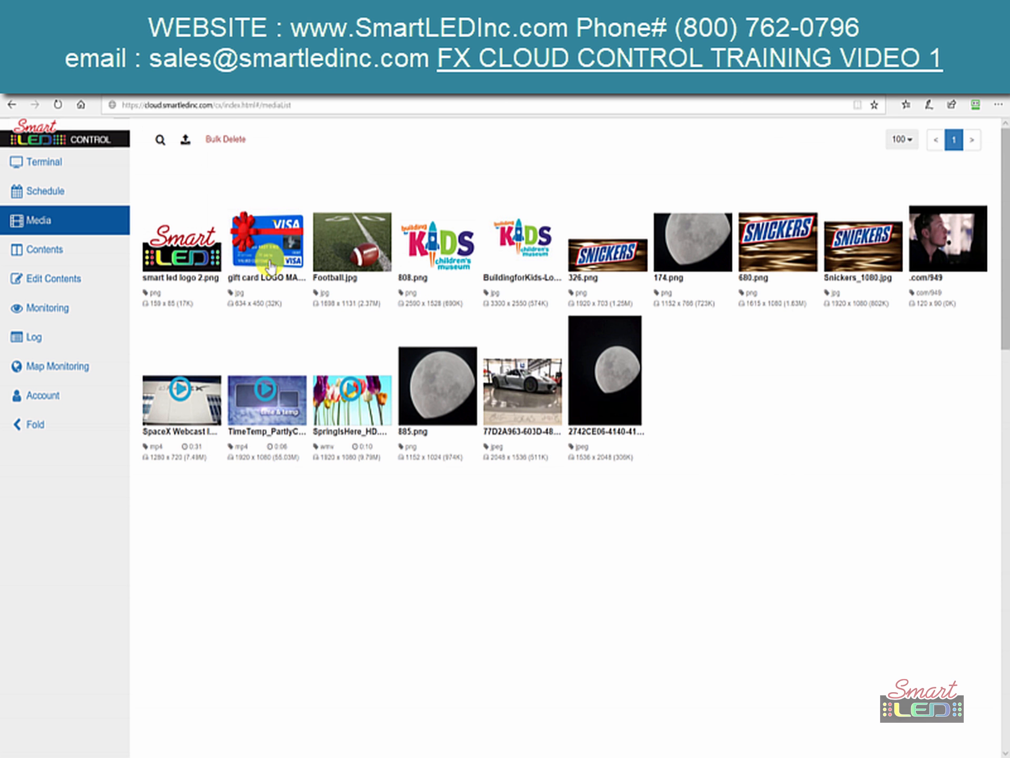
- Crop Football.jpg so the crop box covers most of the image, leaving a narrow right strip
{"action": "left_click", "coordinate": [333, 259]}
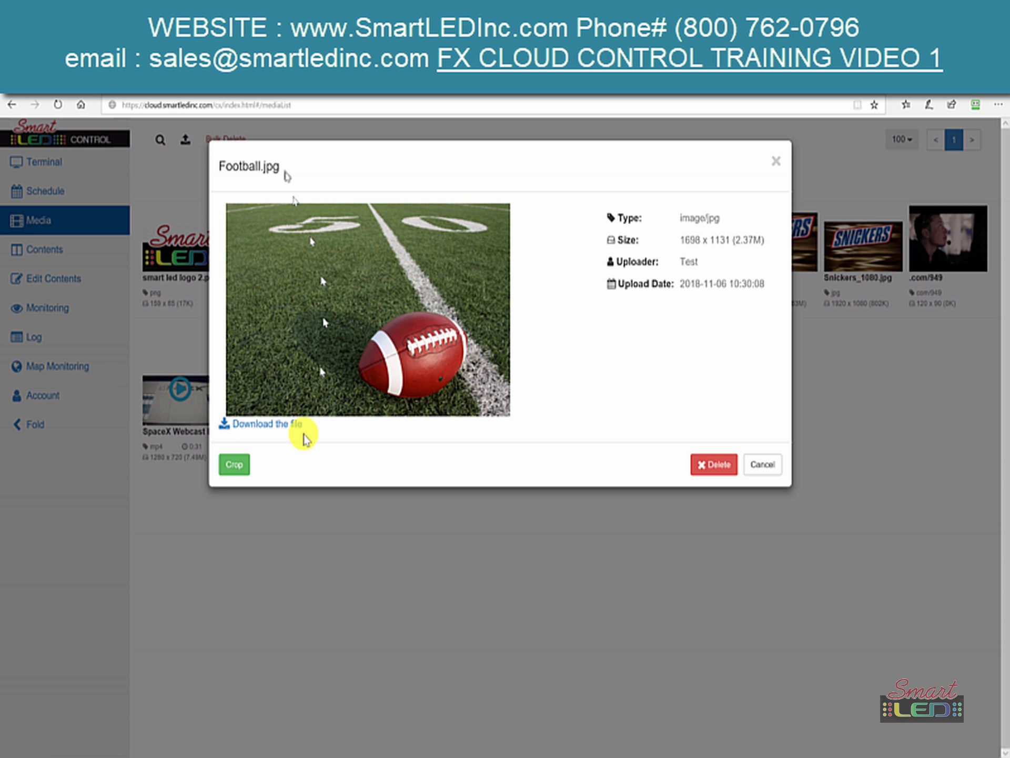
{"action": "left_click", "coordinate": [235, 466]}
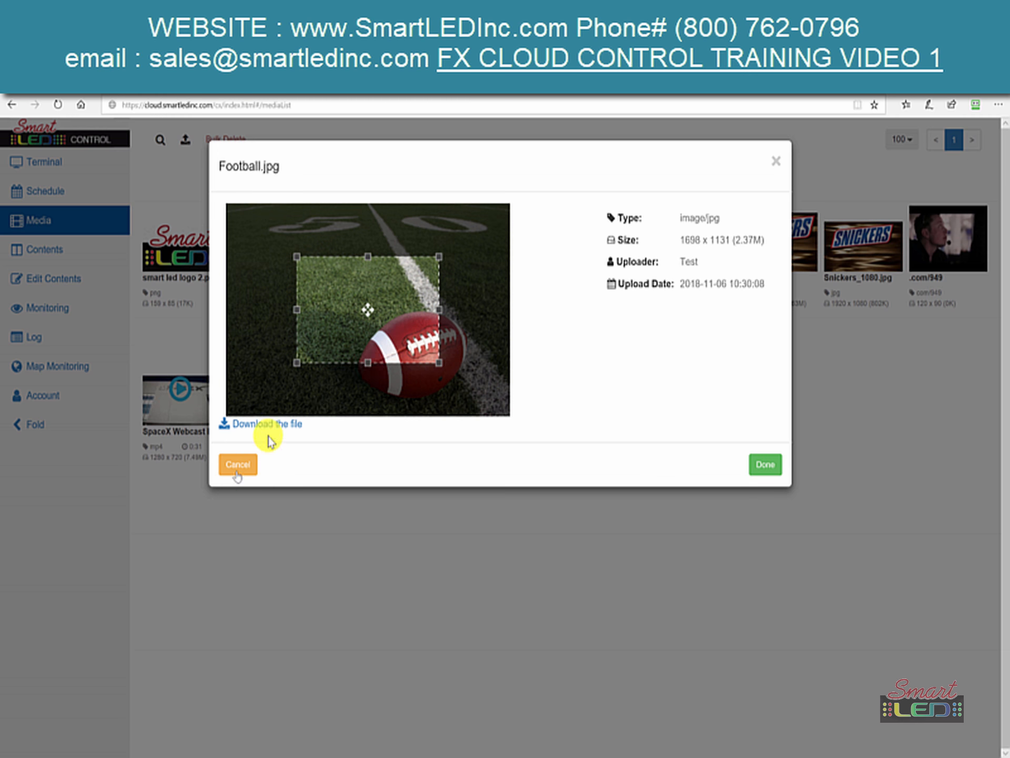
{"action": "left_click_drag", "start_coordinate": [372, 322], "coordinate": [300, 273]}
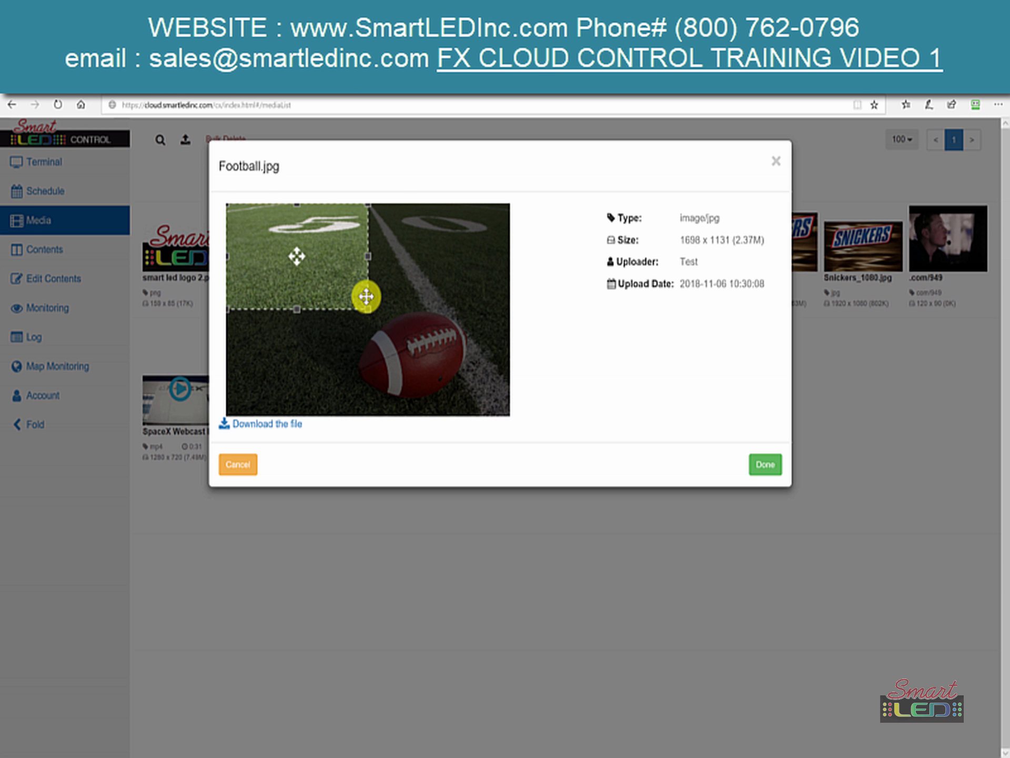
{"action": "left_click_drag", "start_coordinate": [375, 325], "coordinate": [412, 413]}
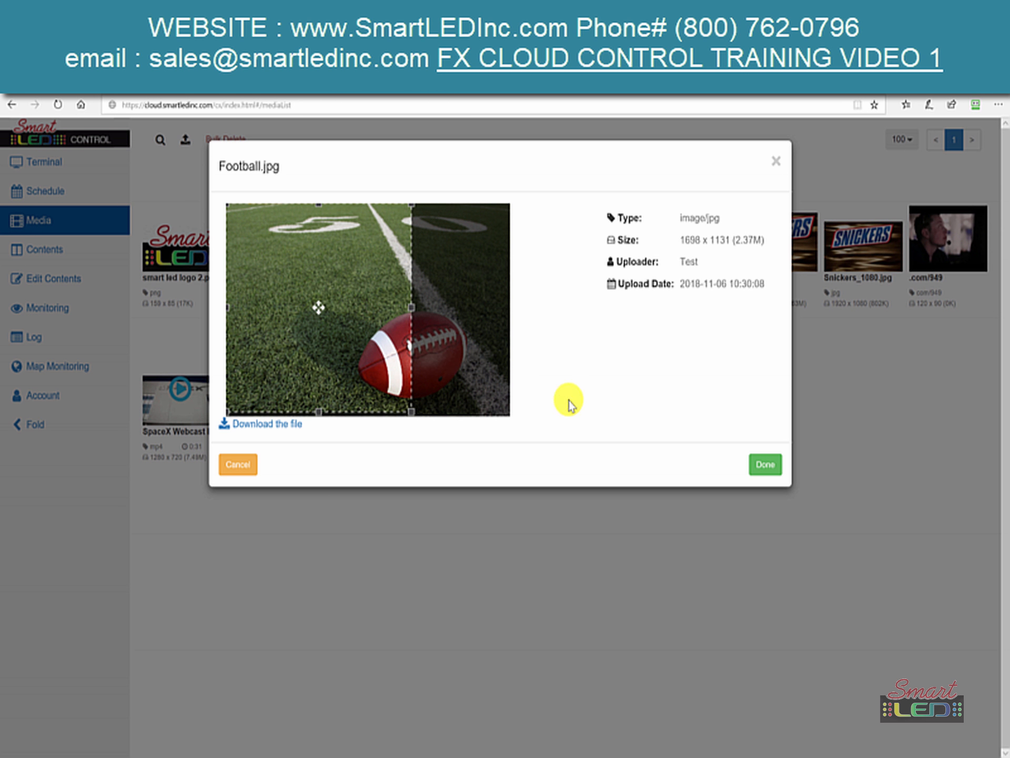
{"action": "left_click_drag", "start_coordinate": [306, 382], "coordinate": [361, 397]}
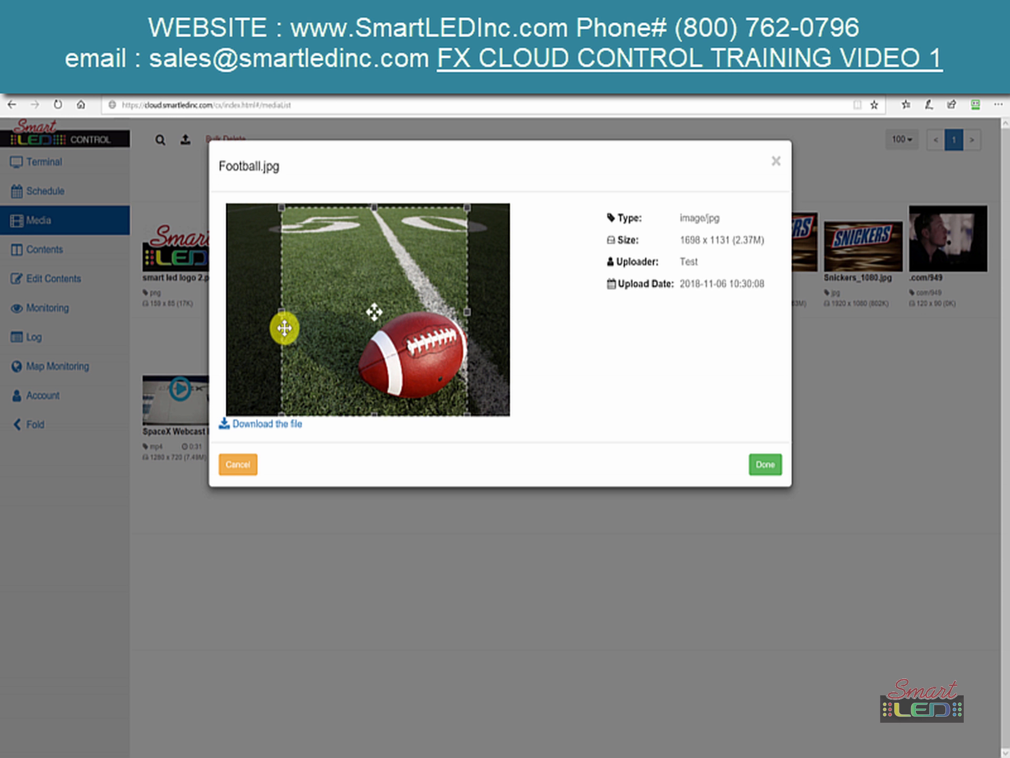
{"action": "left_click_drag", "start_coordinate": [280, 309], "coordinate": [219, 315]}
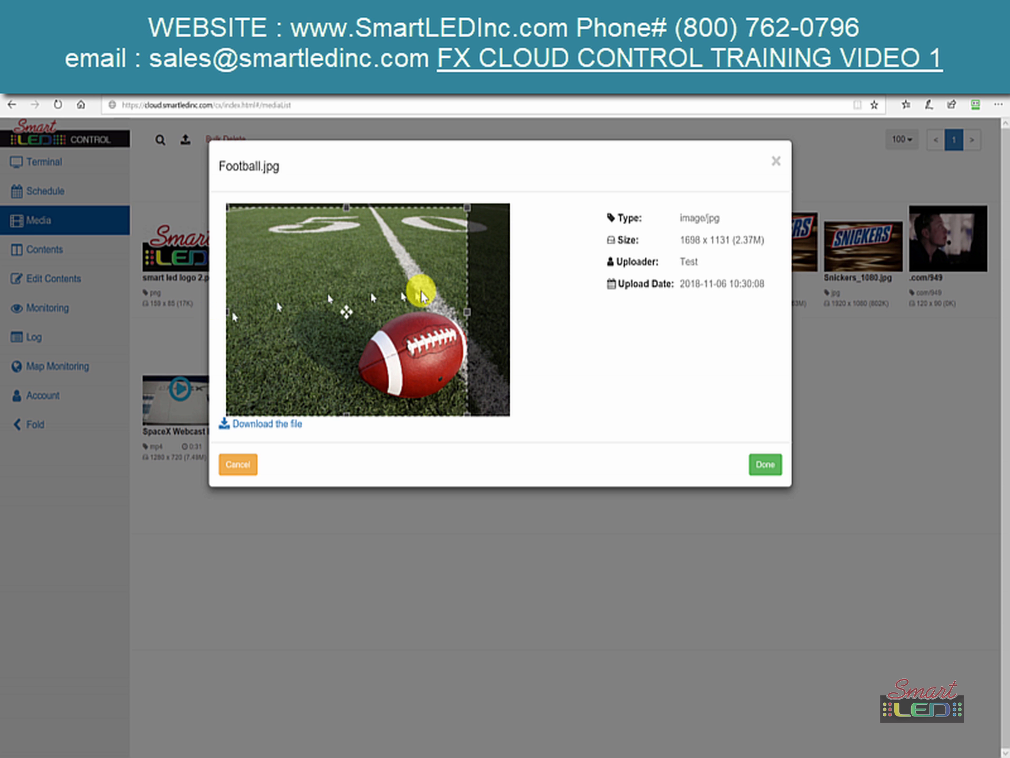
{"action": "left_click_drag", "start_coordinate": [462, 311], "coordinate": [490, 300]}
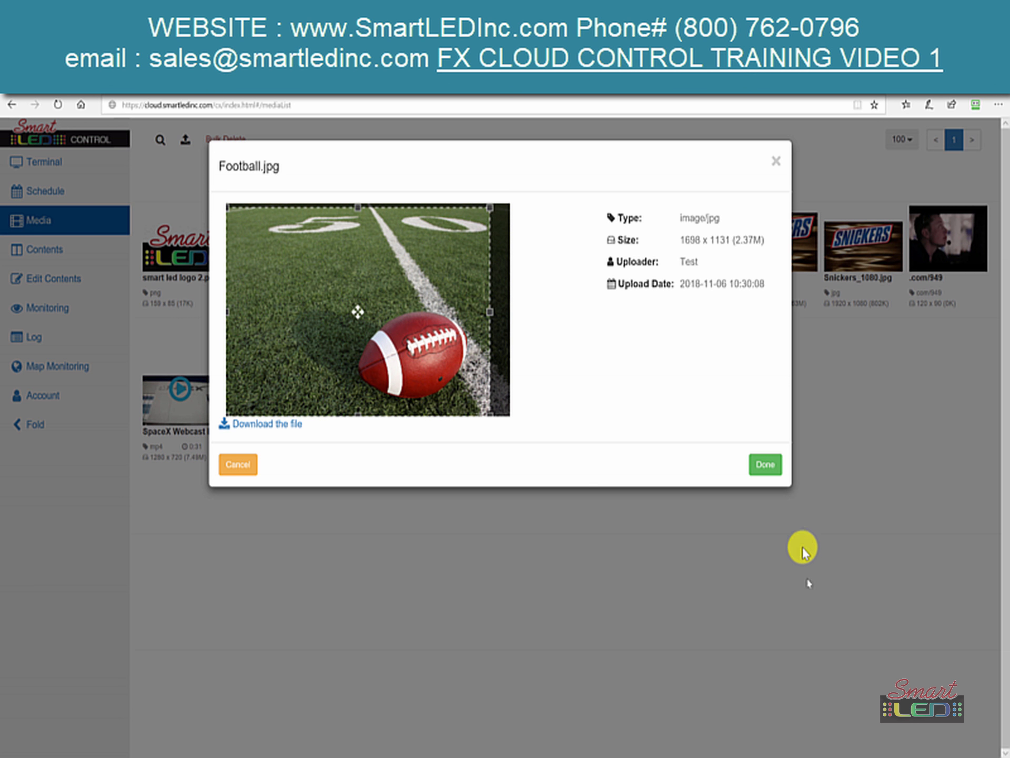
{"action": "left_click", "coordinate": [762, 471]}
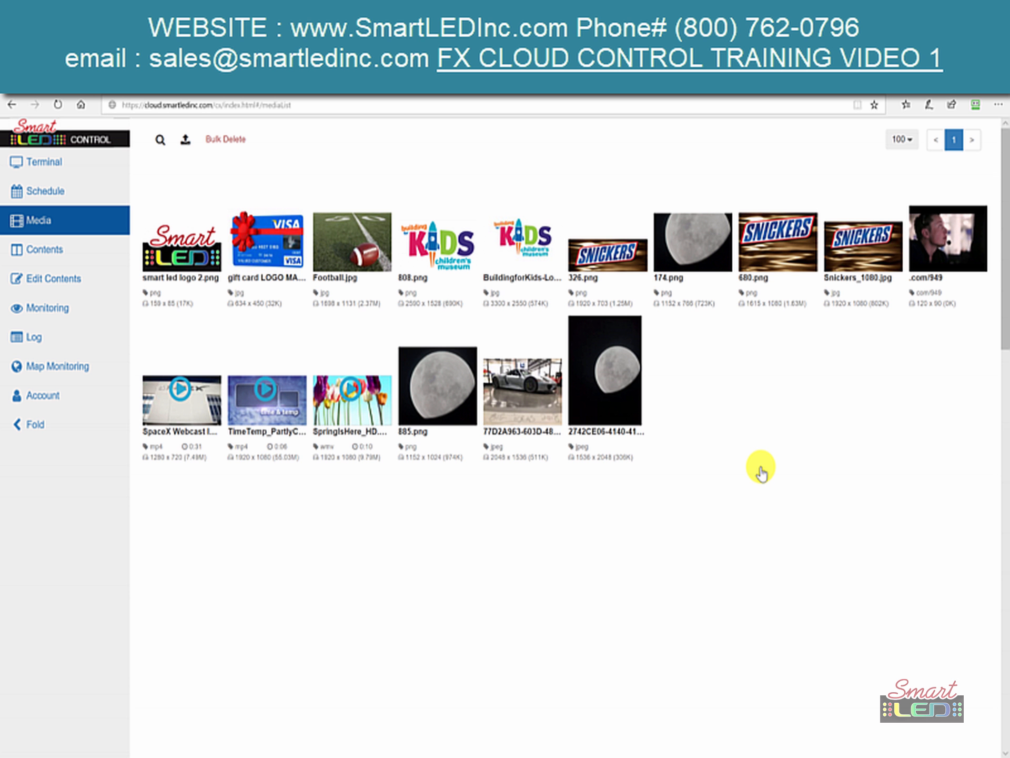
- Reload the Media page so the cropped 302.png appears first in the library
{"action": "left_click", "coordinate": [57, 105]}
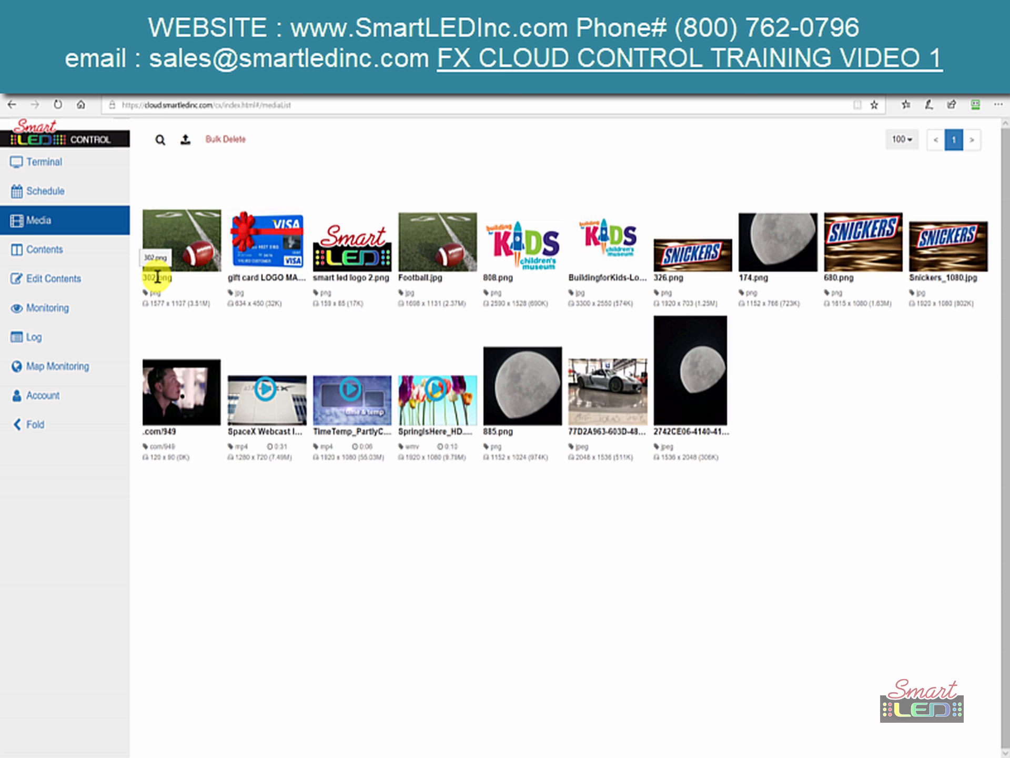
{"action": "left_click", "coordinate": [76, 253]}
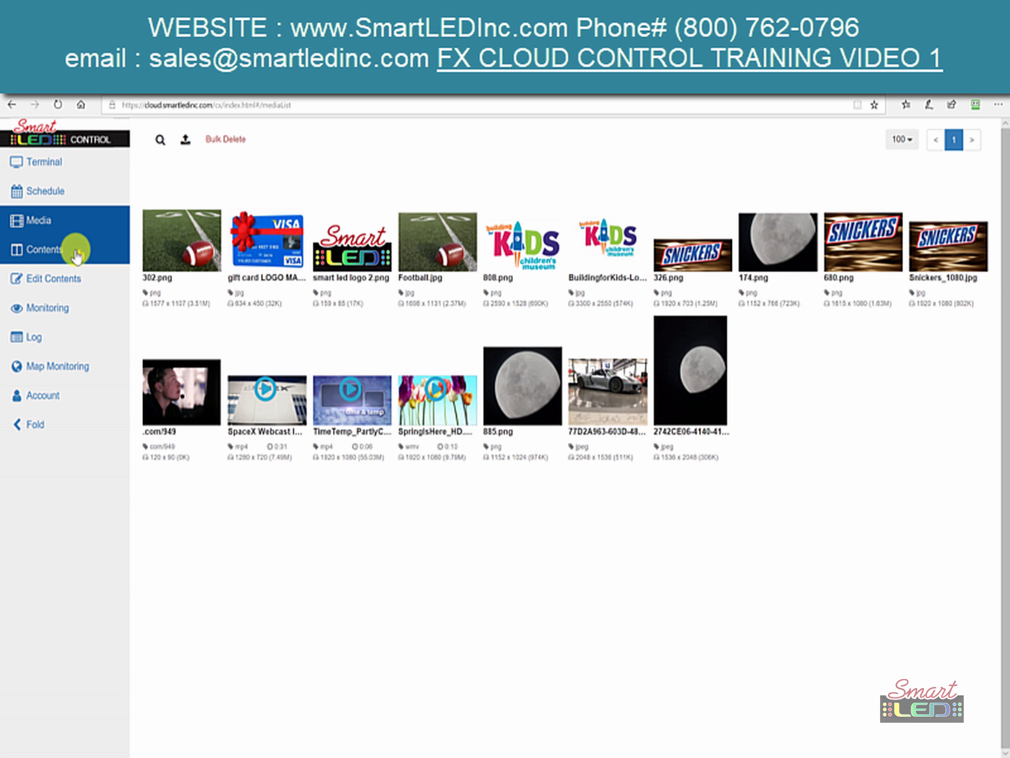
{"action": "left_click", "coordinate": [42, 253]}
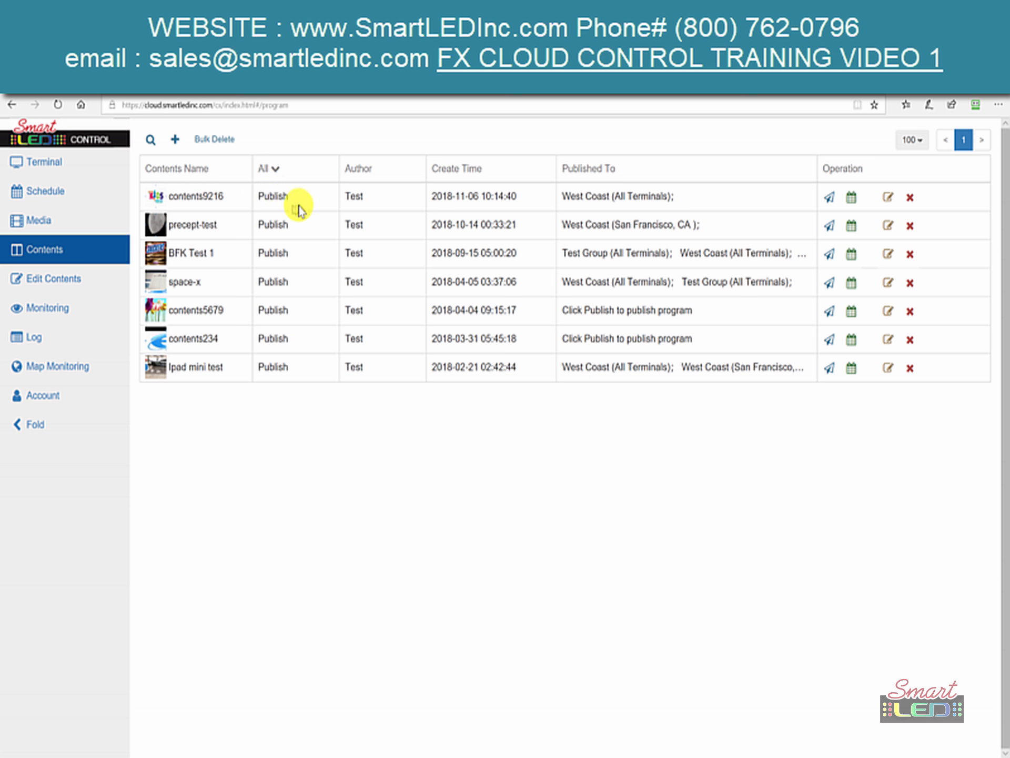
{"action": "left_click", "coordinate": [368, 198]}
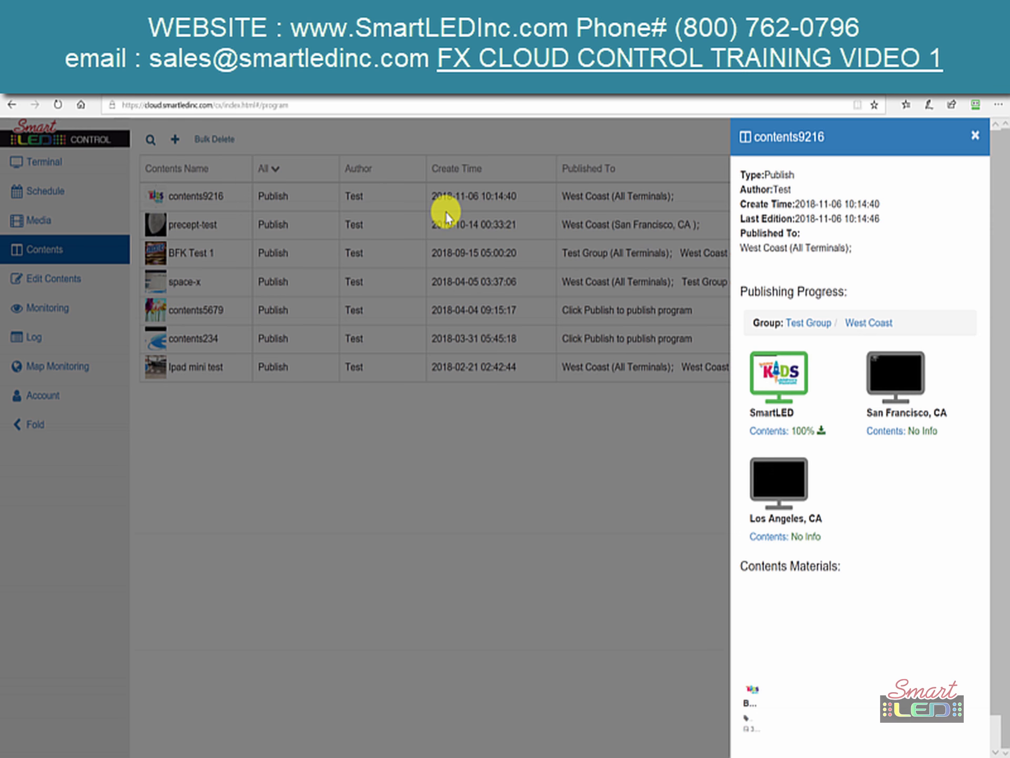
{"action": "left_click", "coordinate": [446, 211]}
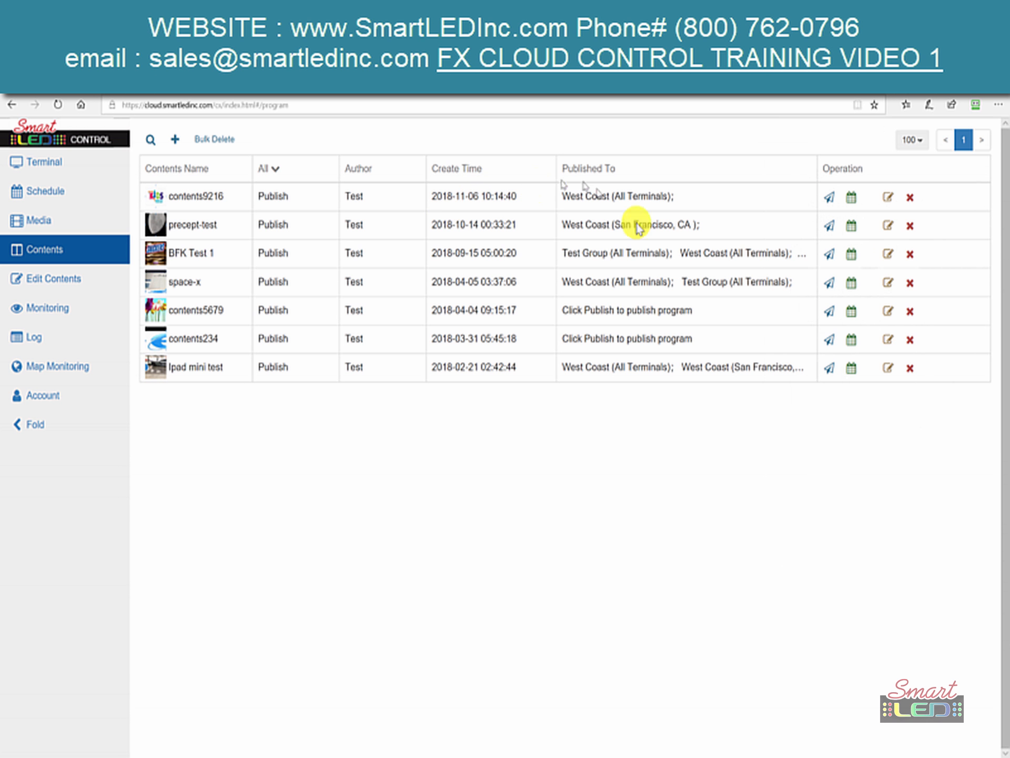
{"action": "left_click", "coordinate": [849, 200]}
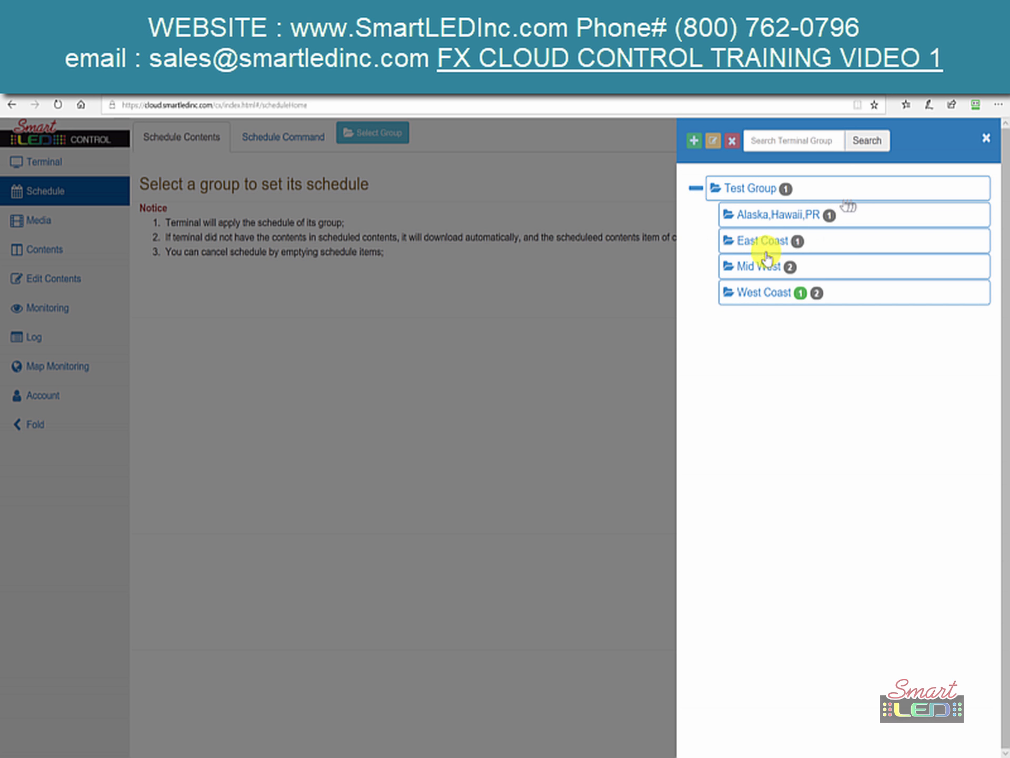
{"action": "left_click", "coordinate": [744, 295]}
{"action": "left_click", "coordinate": [521, 333]}
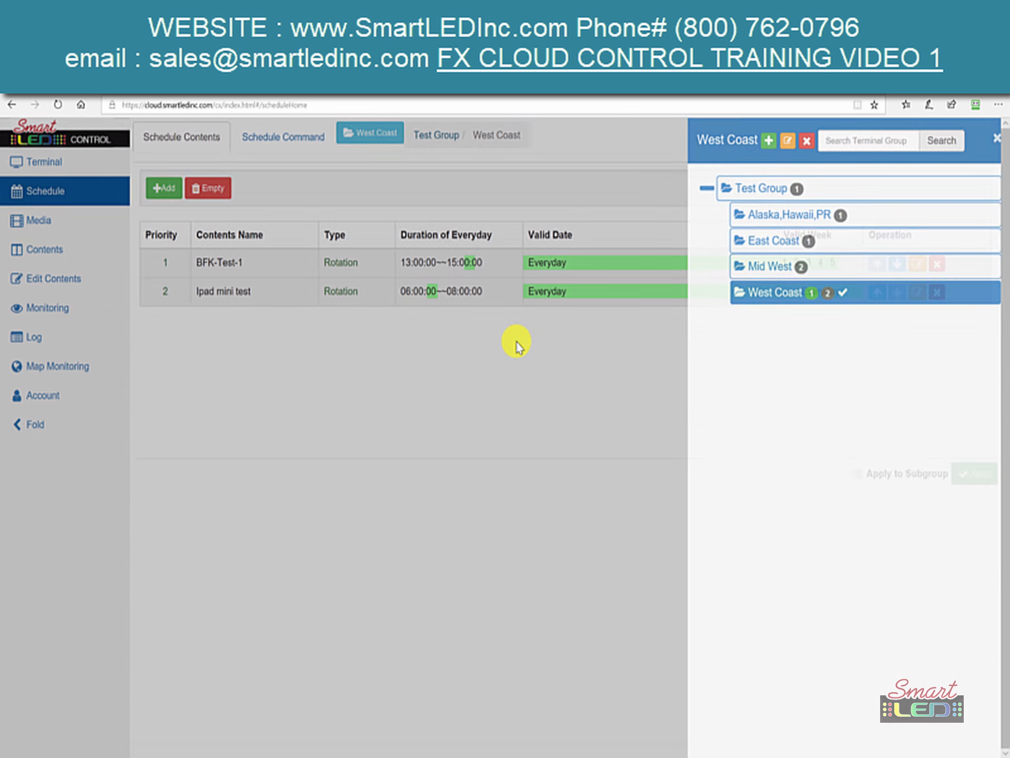
{"action": "left_click", "coordinate": [56, 250]}
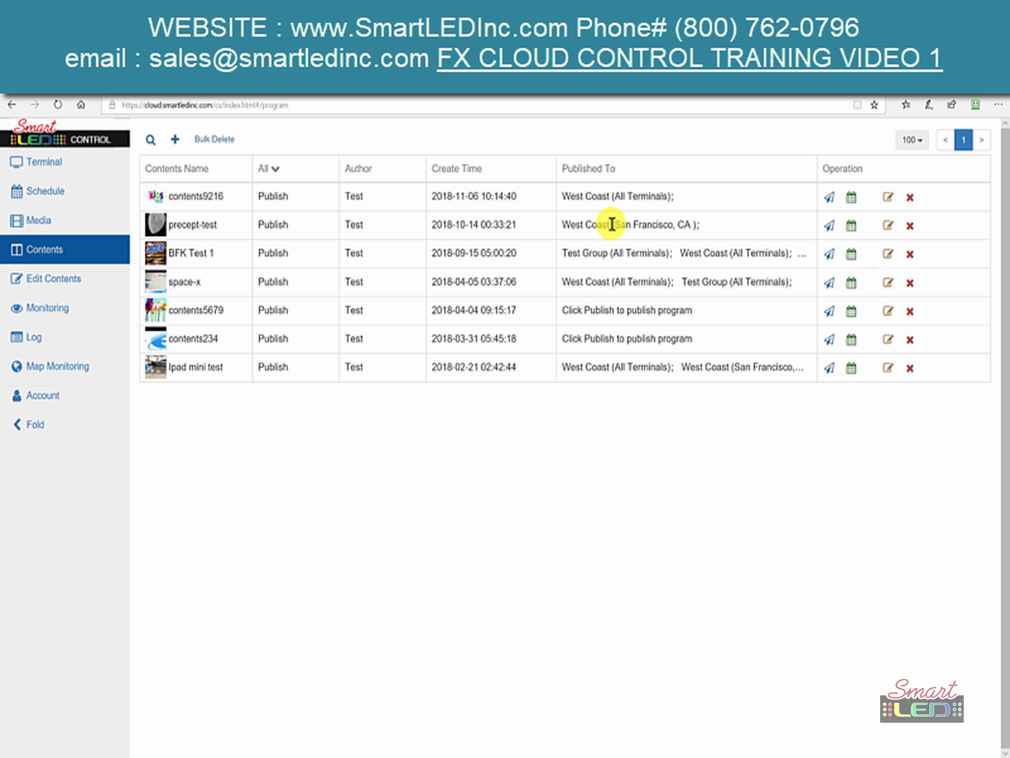
{"action": "left_click_drag", "start_coordinate": [155, 252], "coordinate": [240, 359]}
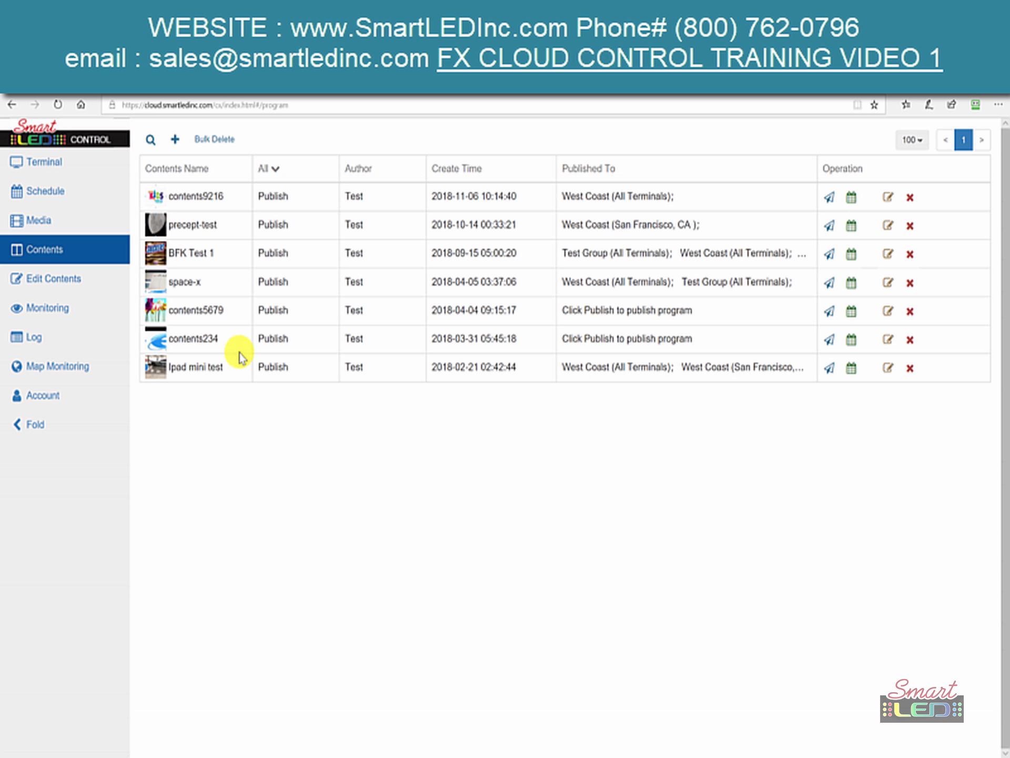
{"action": "left_click", "coordinate": [266, 360]}
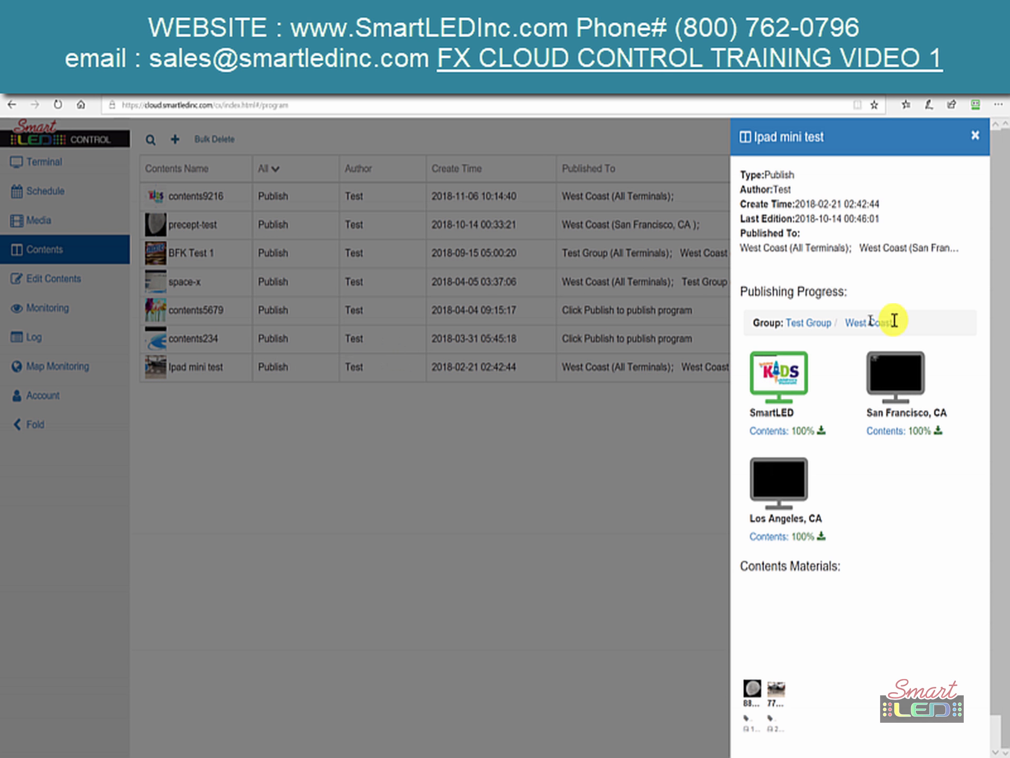
{"action": "left_click", "coordinate": [769, 385]}
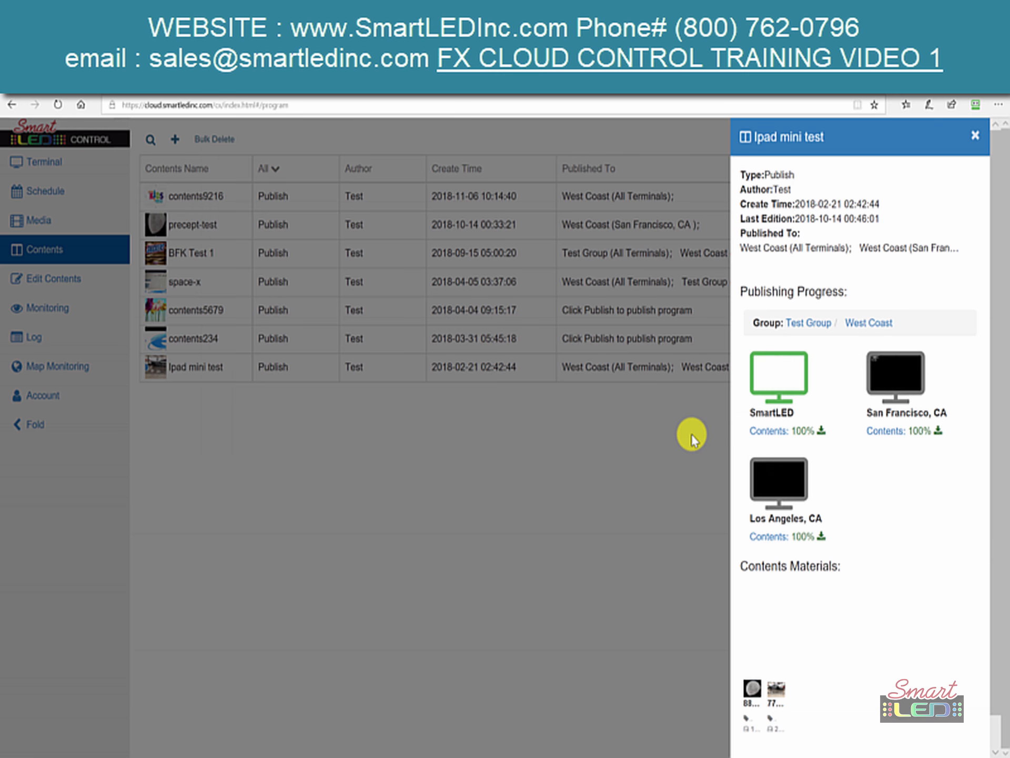
{"action": "left_click", "coordinate": [693, 434]}
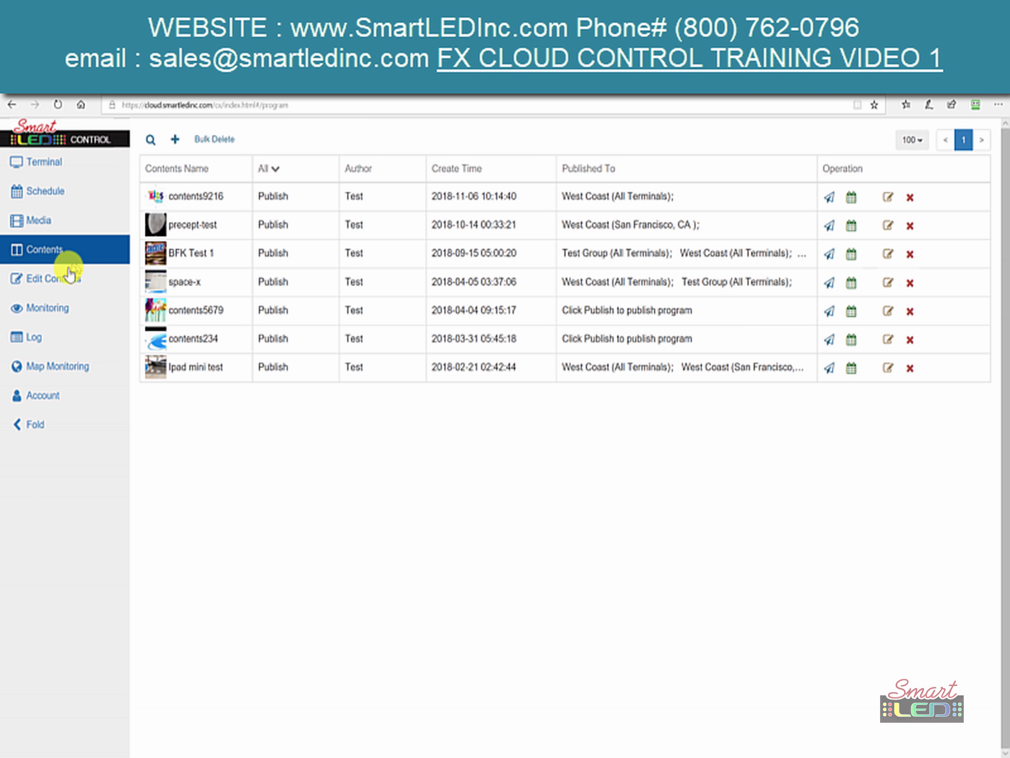
{"action": "left_click", "coordinate": [68, 279]}
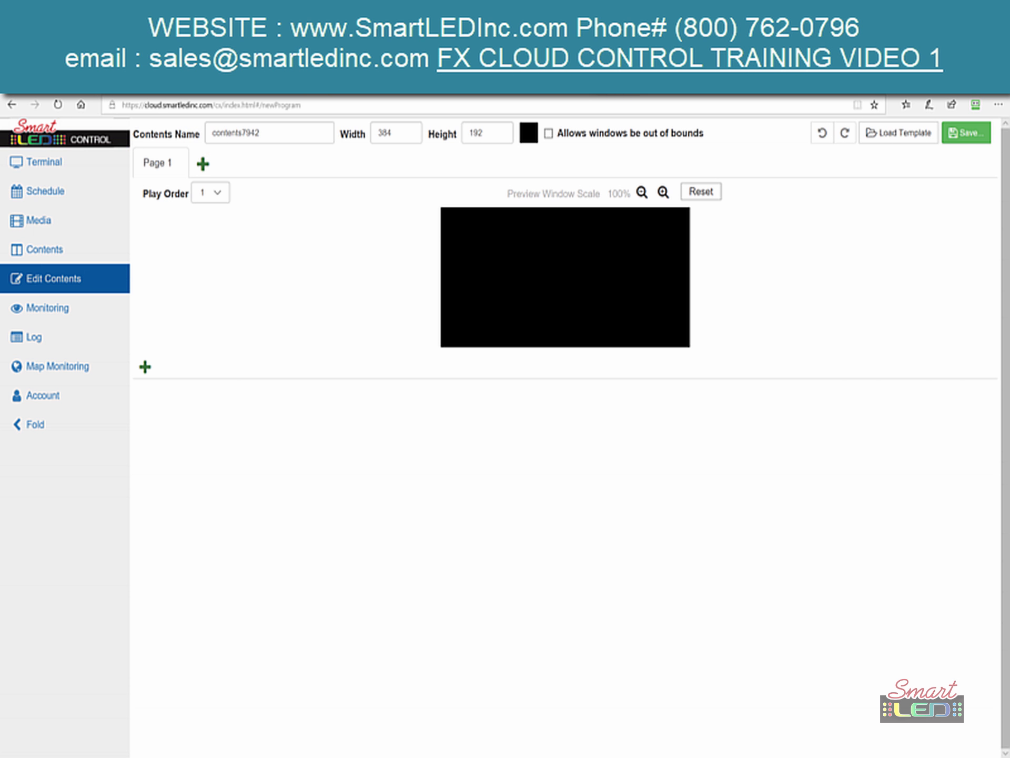
- Add gift card LOGO MAIN.jpg to the Ipad mini test content and save it
{"action": "left_click", "coordinate": [54, 251]}
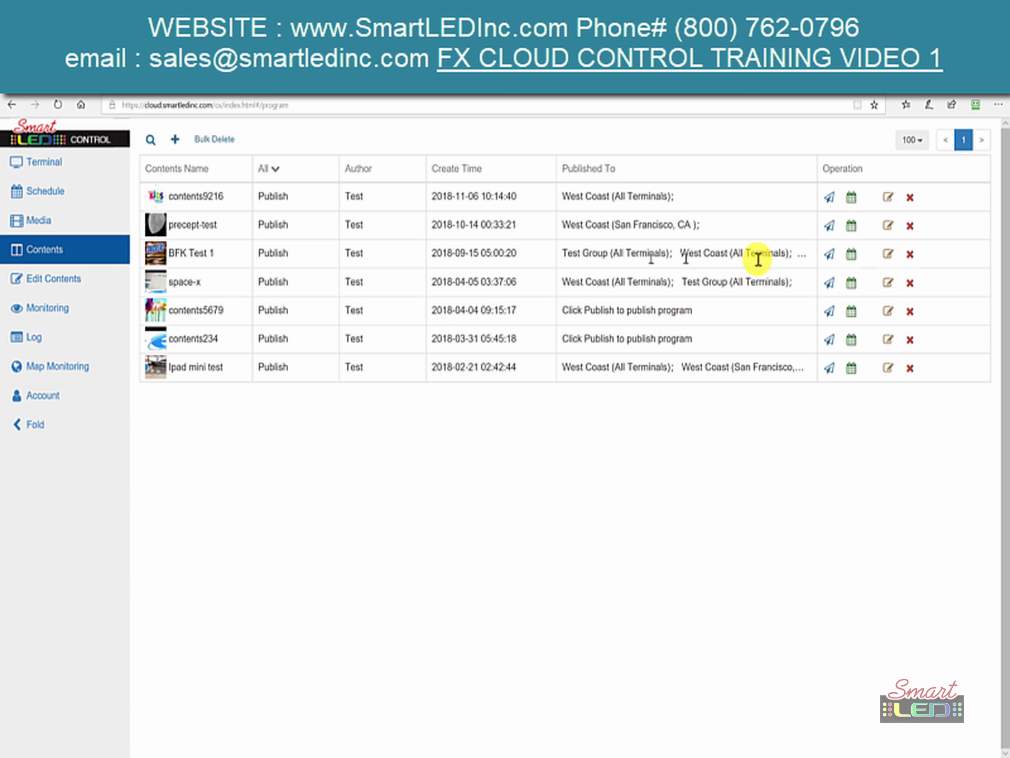
{"action": "left_click", "coordinate": [885, 368]}
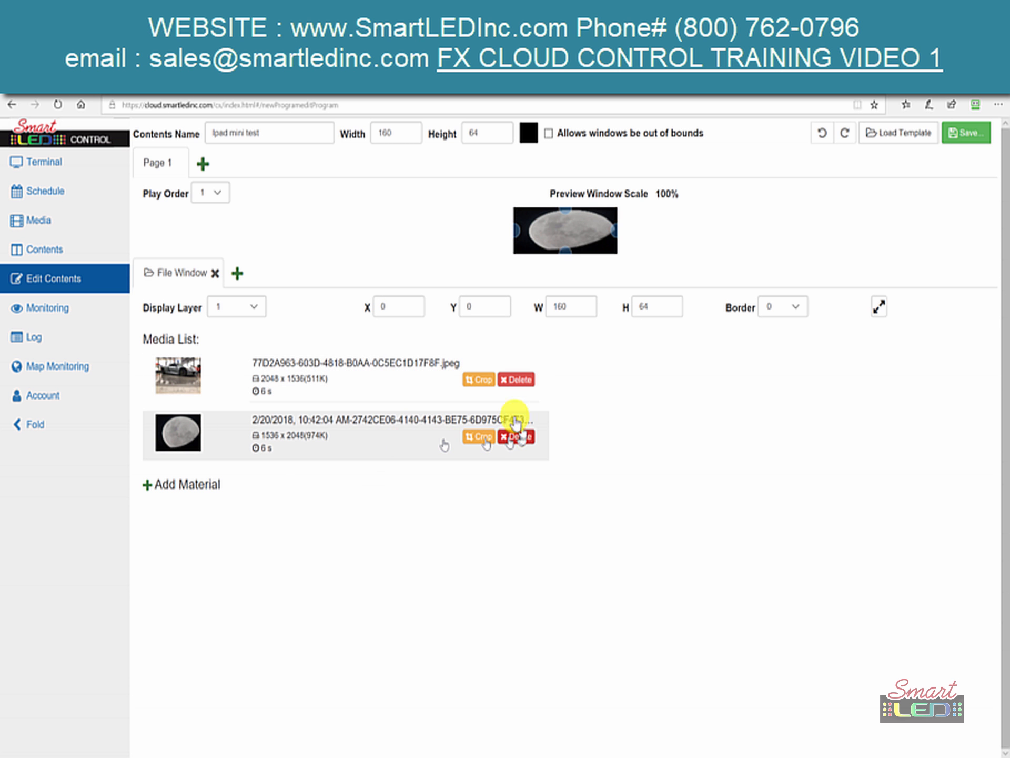
{"action": "left_click", "coordinate": [191, 487]}
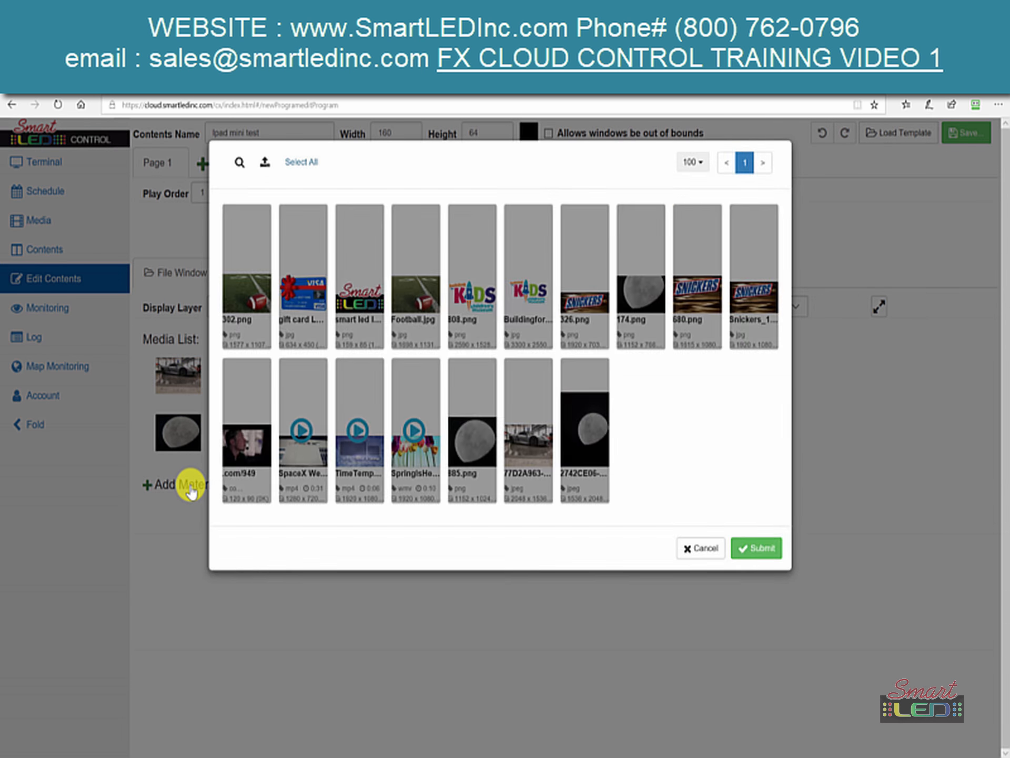
{"action": "left_click", "coordinate": [279, 284]}
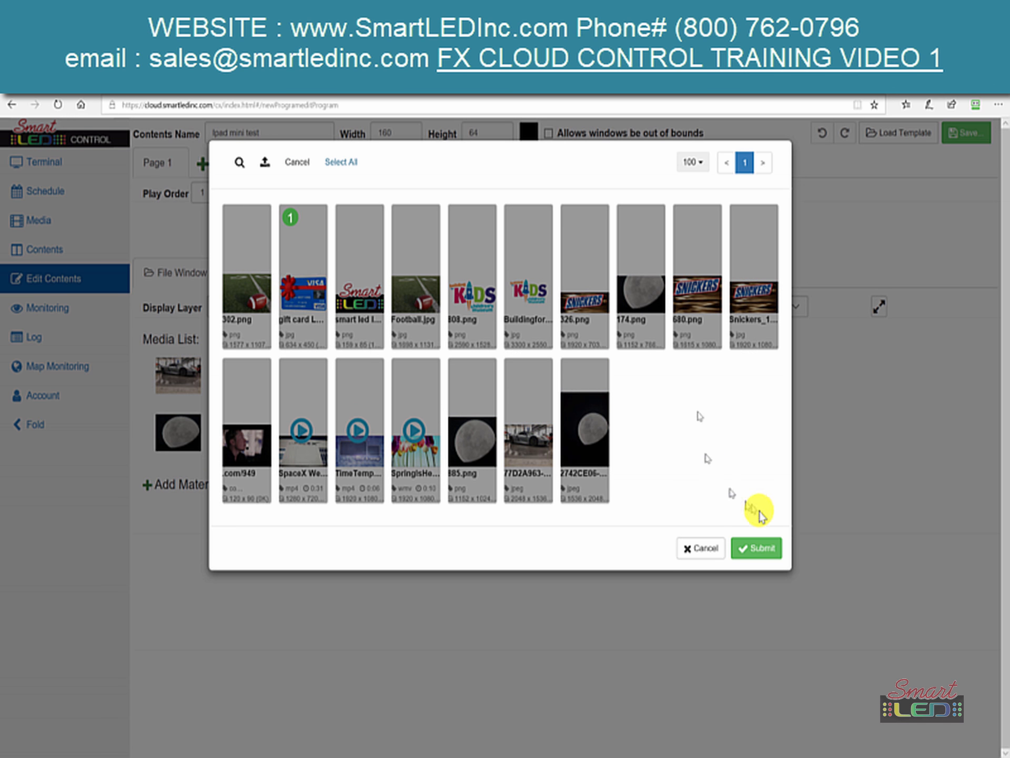
{"action": "left_click", "coordinate": [764, 550]}
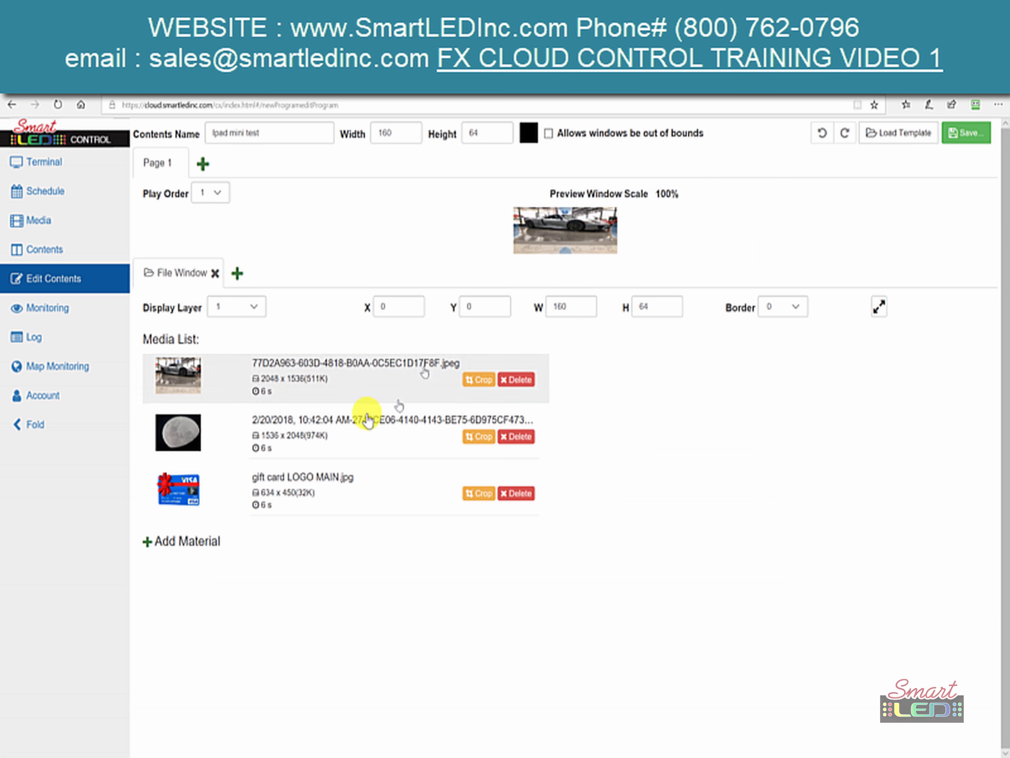
{"action": "left_click", "coordinate": [969, 133]}
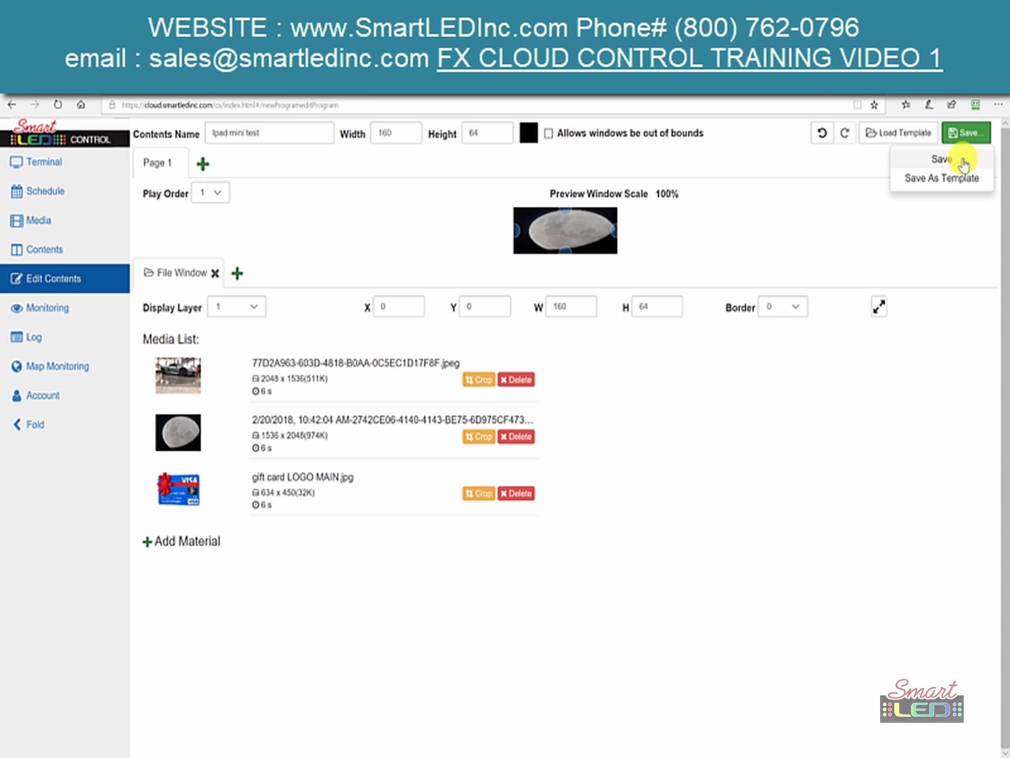
{"action": "left_click", "coordinate": [942, 159]}
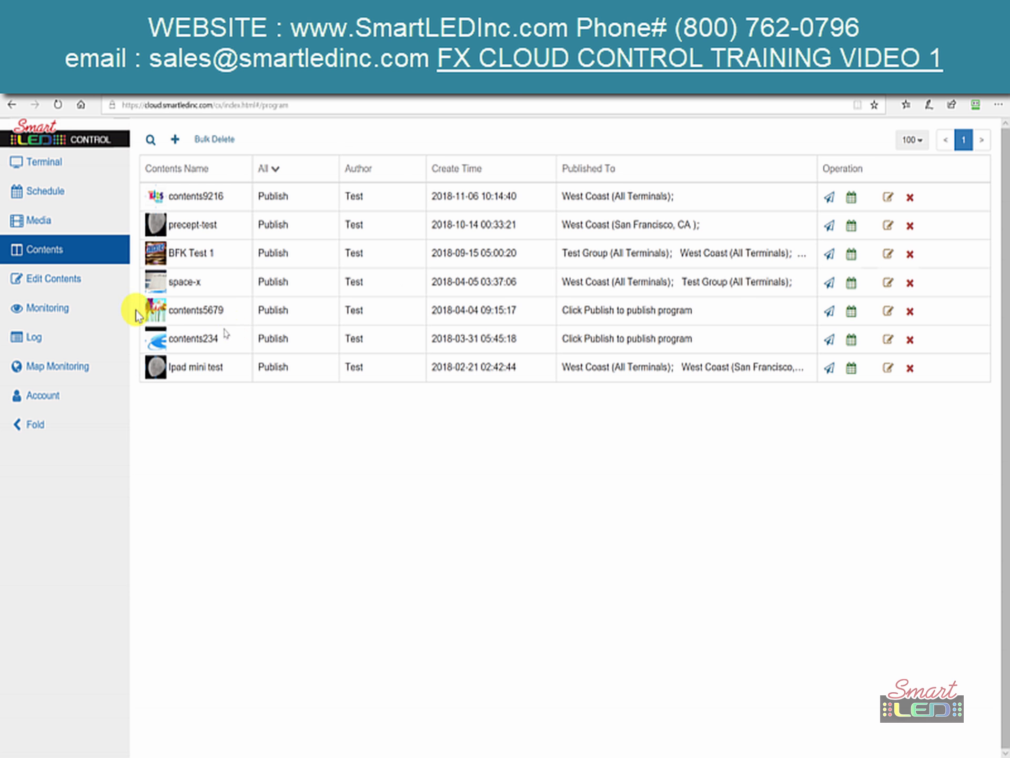
- Start a new content, rename contents1737 to Dentistry, and set width 384 and height 192
{"action": "left_click", "coordinate": [26, 289]}
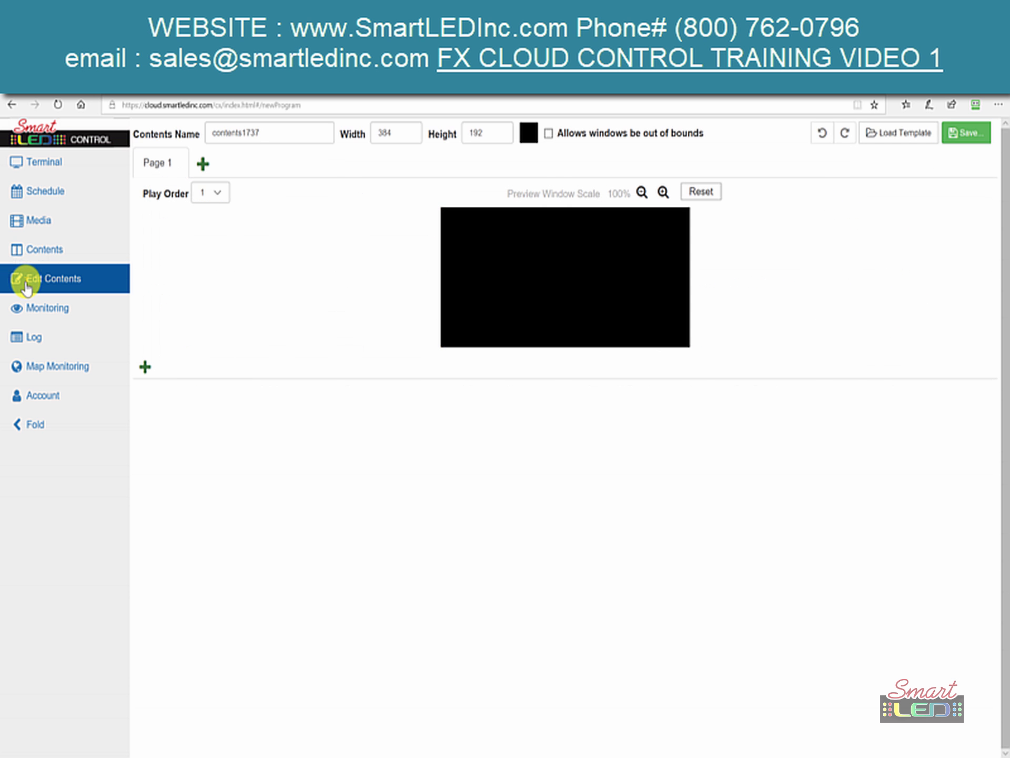
{"action": "left_click", "coordinate": [275, 134]}
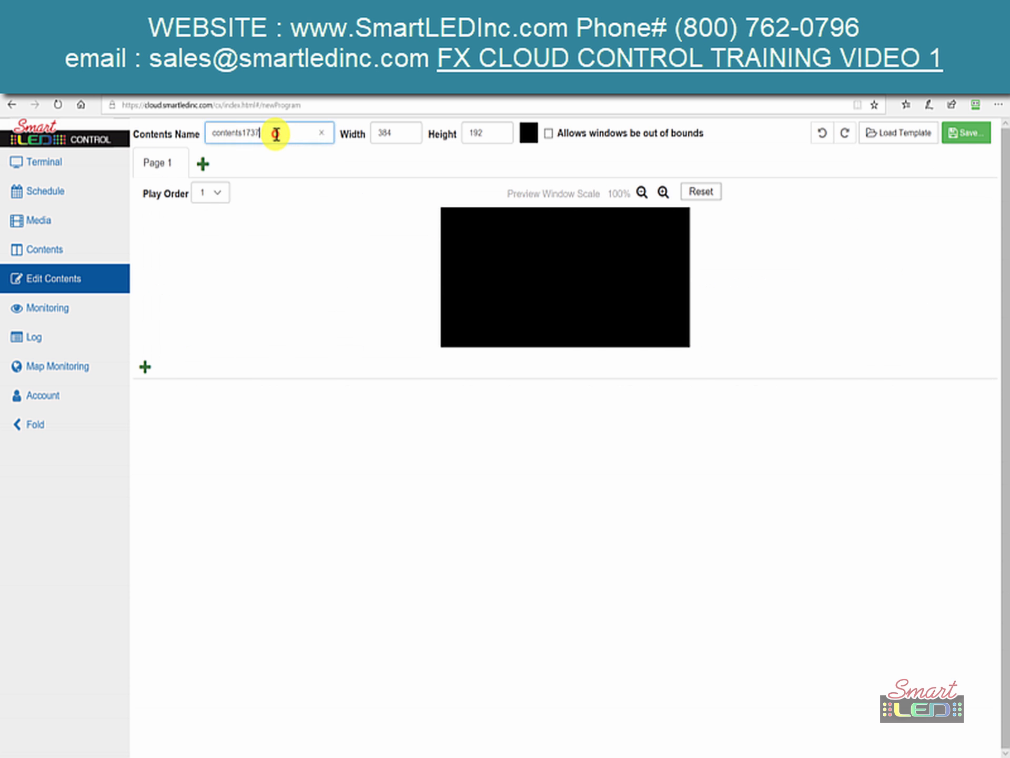
{"action": "left_click_drag", "start_coordinate": [275, 135], "coordinate": [199, 140]}
{"action": "type", "text": "Dentistry"}
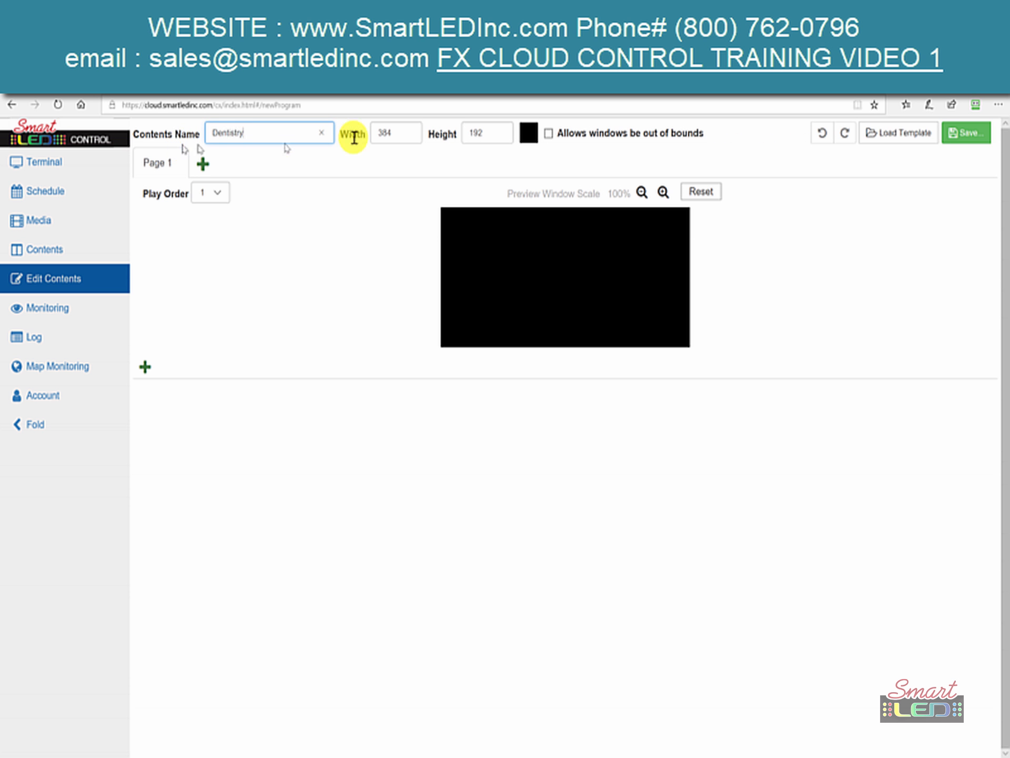
{"action": "left_click", "coordinate": [394, 136]}
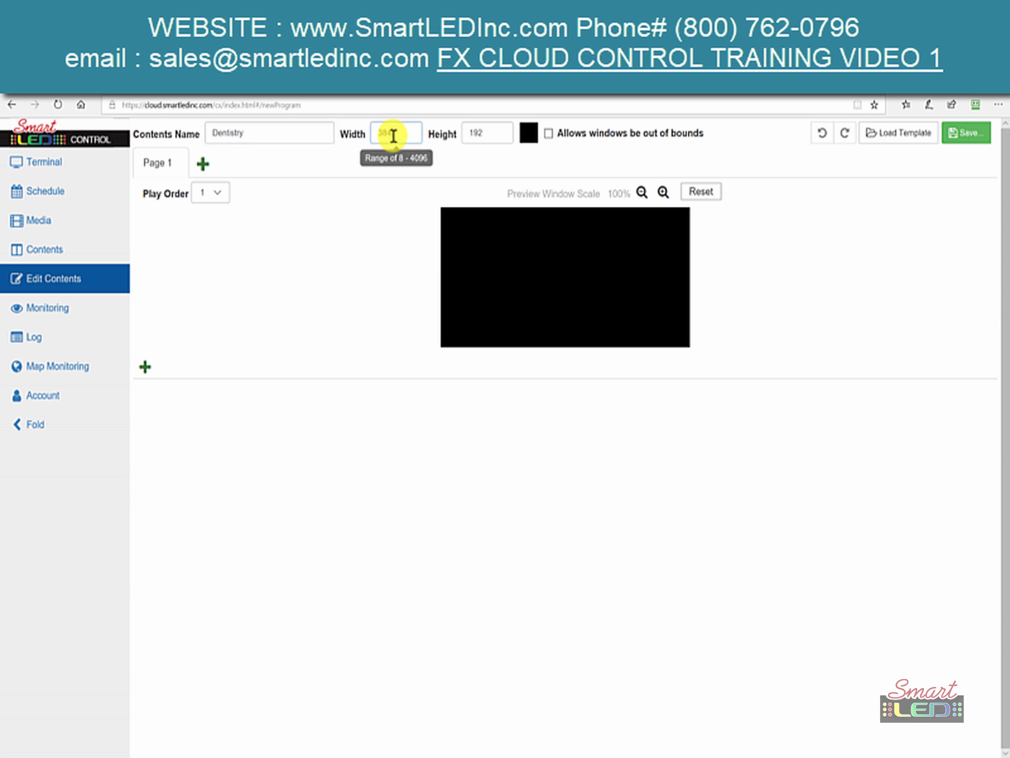
{"action": "type", "text": "384"}
{"action": "left_click", "coordinate": [486, 133]}
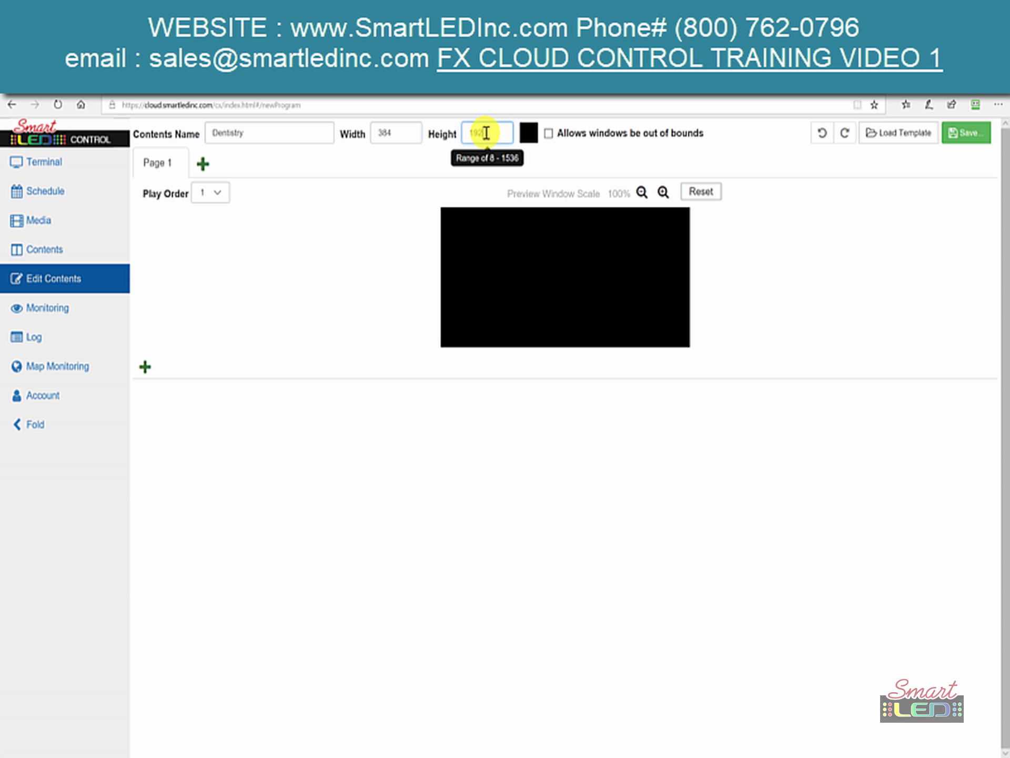
{"action": "type", "text": "192"}
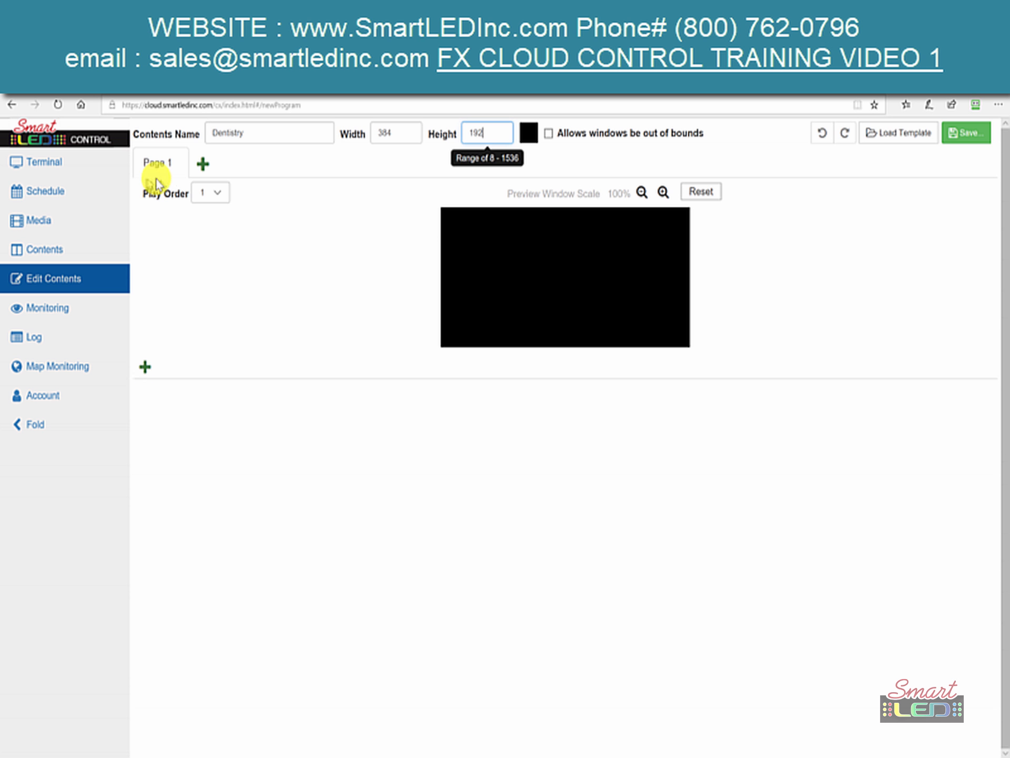
- Add Page 2 to Dentistry, return to Page 1, and bring up the window-type choices
{"action": "left_click", "coordinate": [199, 167]}
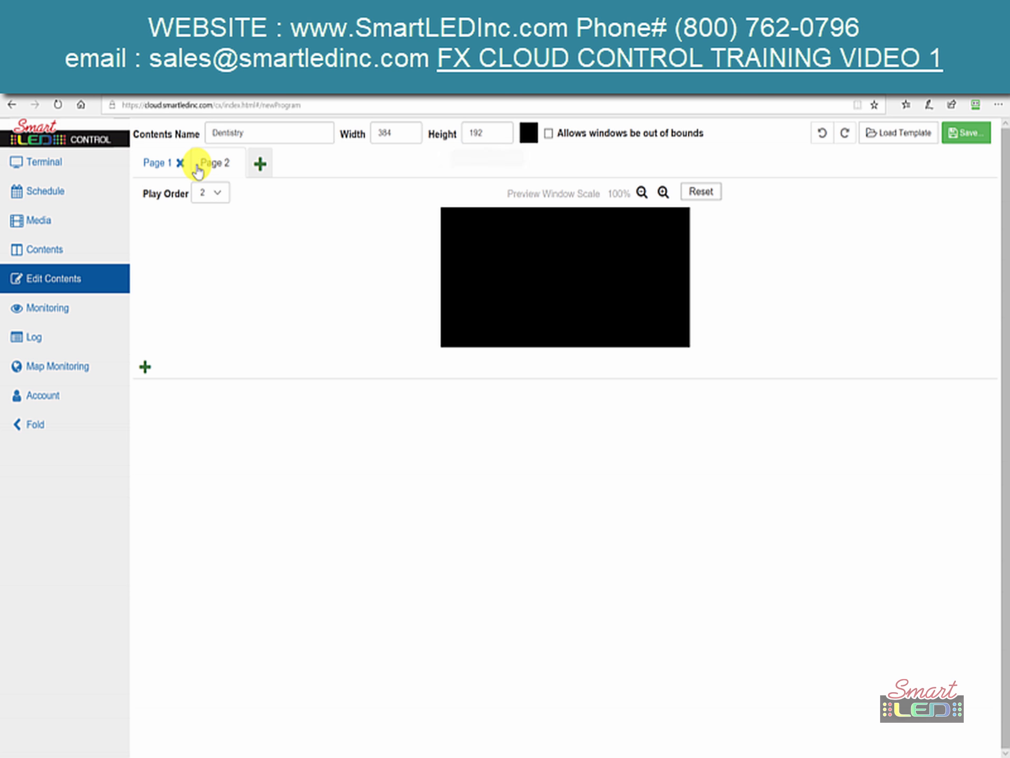
{"action": "left_click", "coordinate": [161, 170]}
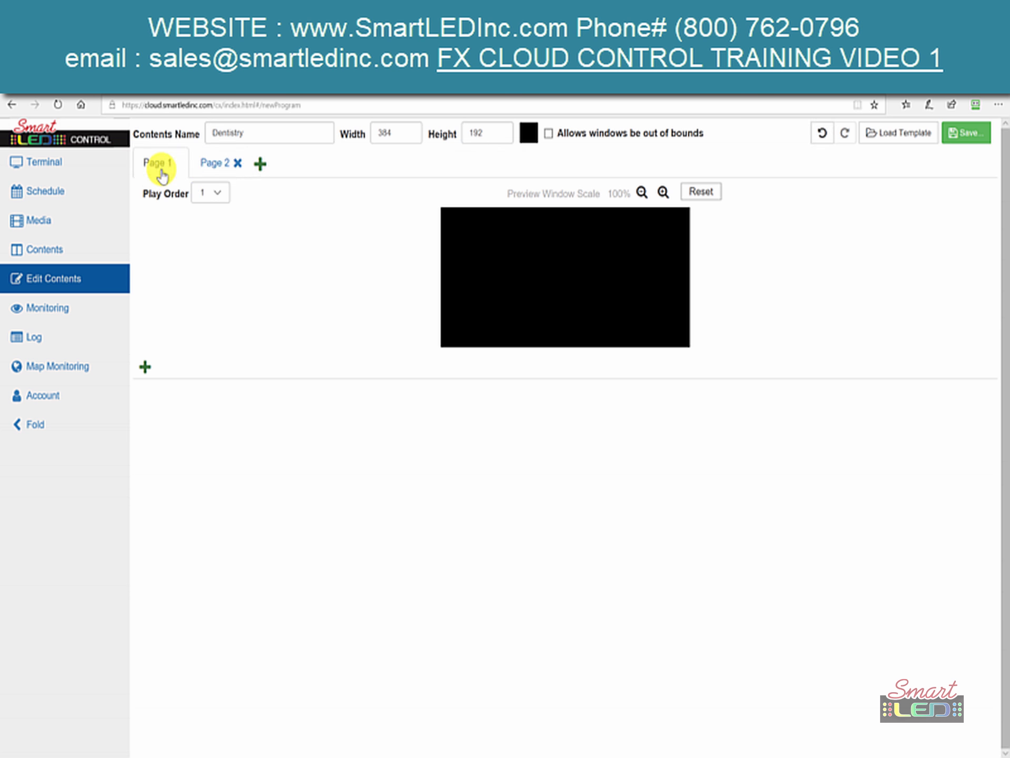
{"action": "left_click", "coordinate": [147, 370]}
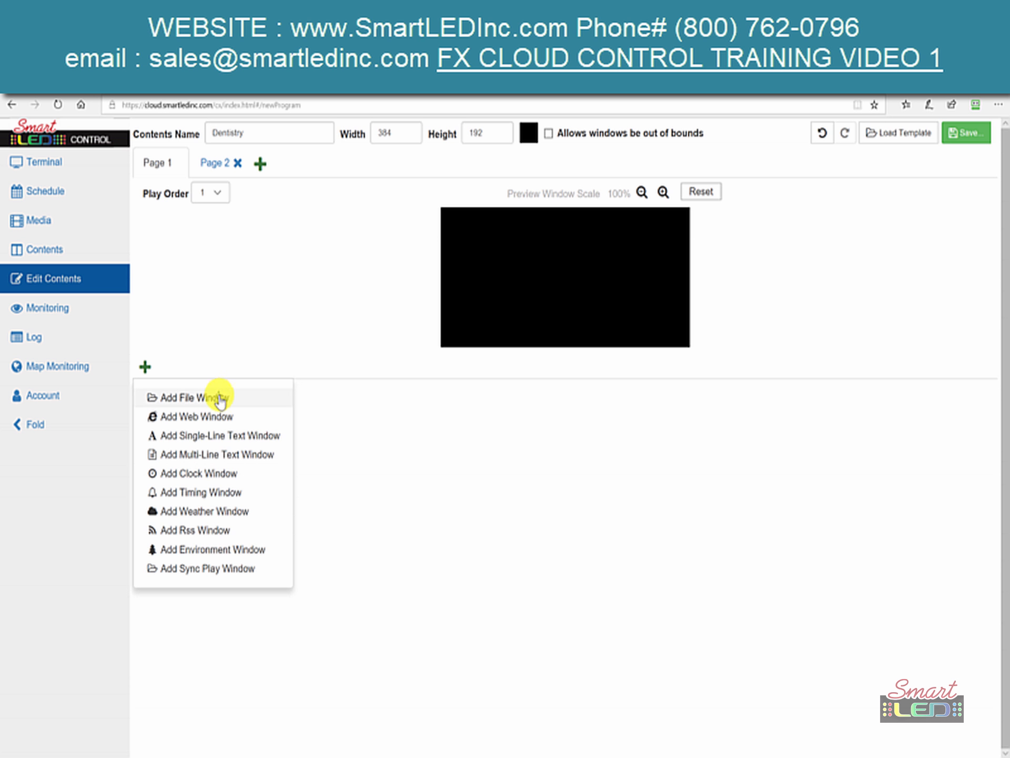
- Add a File Window to Page 1, removing an accidentally added web window first
{"action": "left_click", "coordinate": [226, 415]}
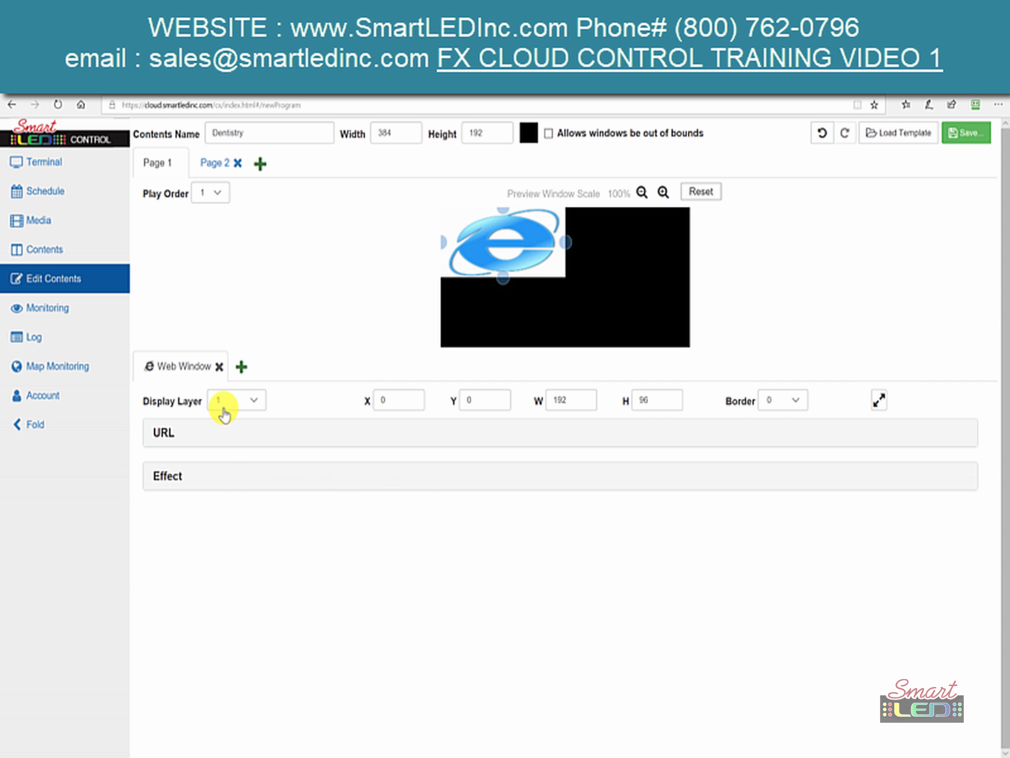
{"action": "left_click", "coordinate": [219, 367]}
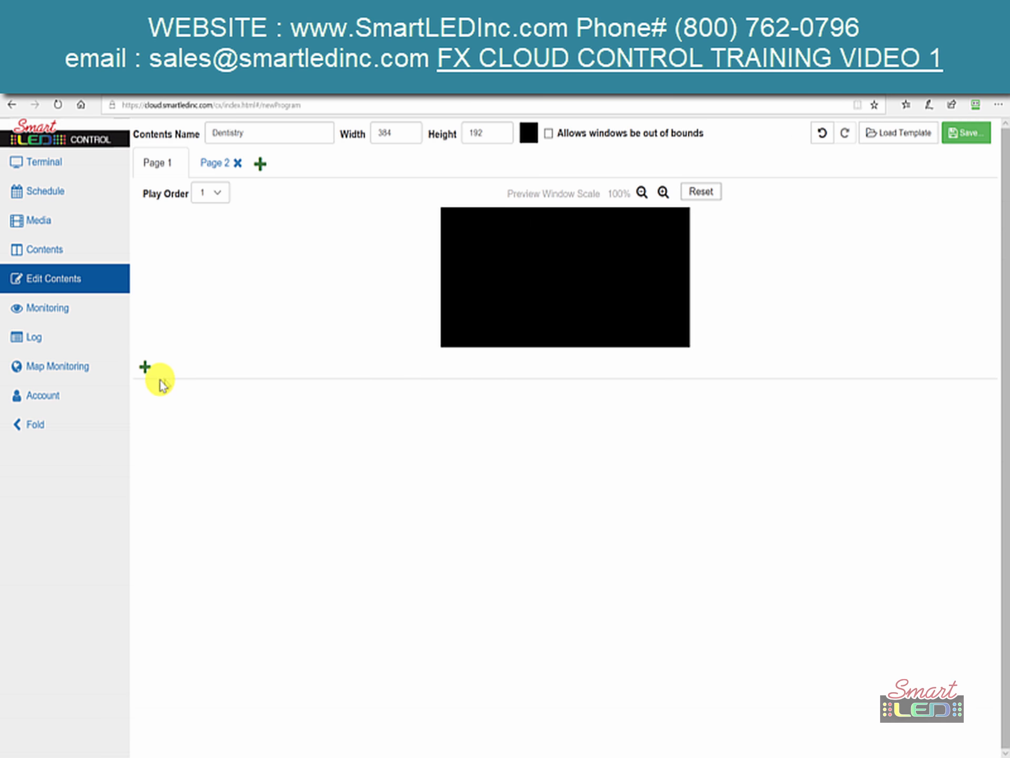
{"action": "left_click", "coordinate": [145, 369]}
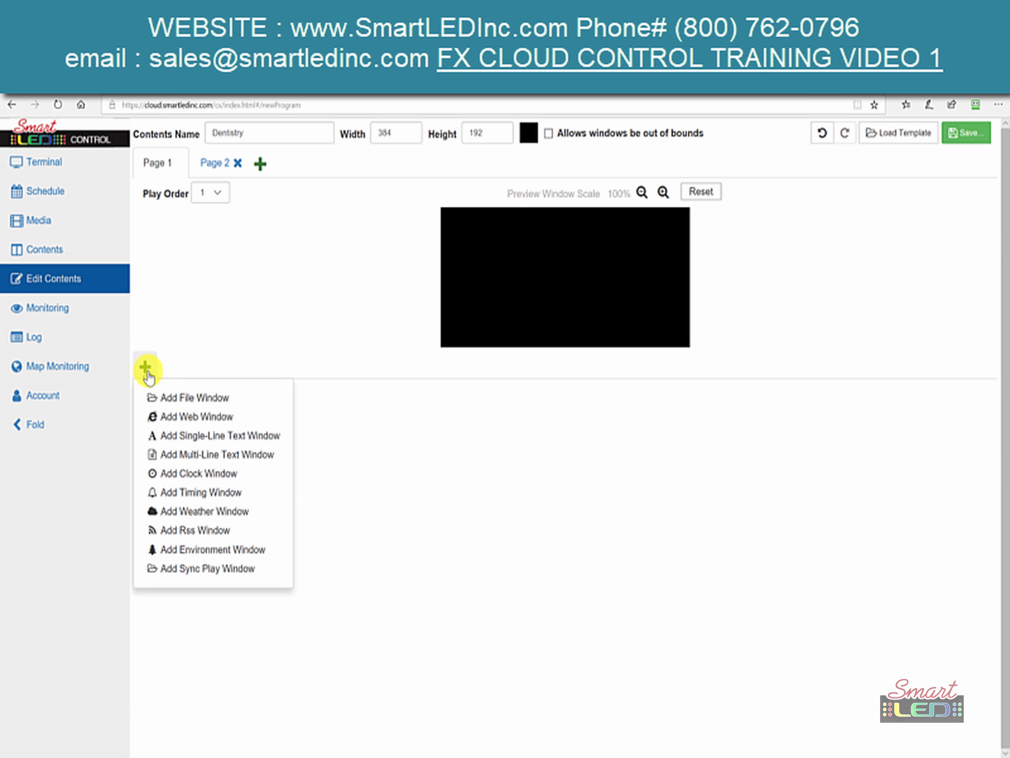
{"action": "left_click", "coordinate": [170, 398]}
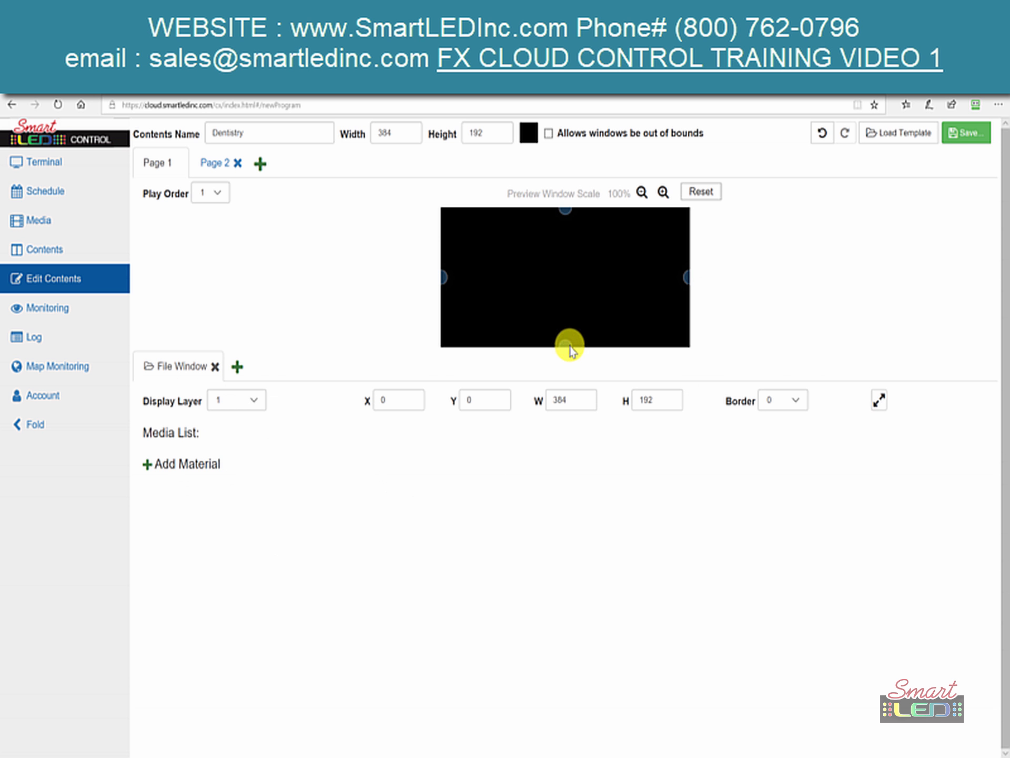
- Try File Window heights of 113, 192 and 103, then maximize it to 384 x 192
{"action": "left_click_drag", "start_coordinate": [569, 333], "coordinate": [569, 289]}
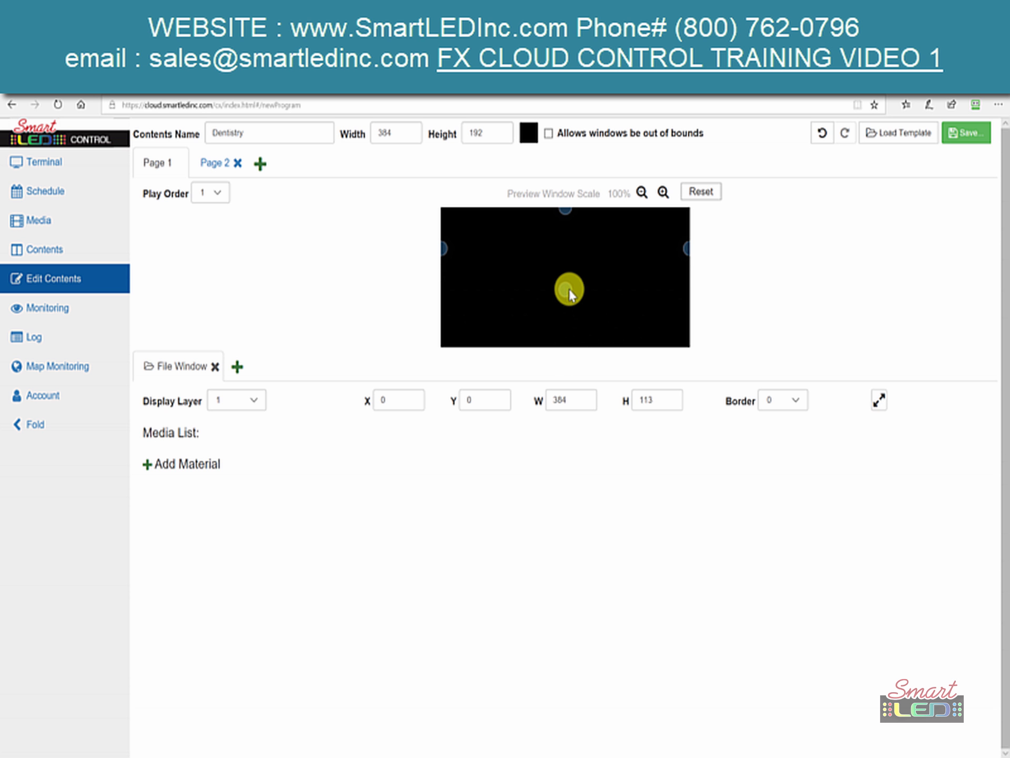
{"action": "double_click", "coordinate": [653, 401]}
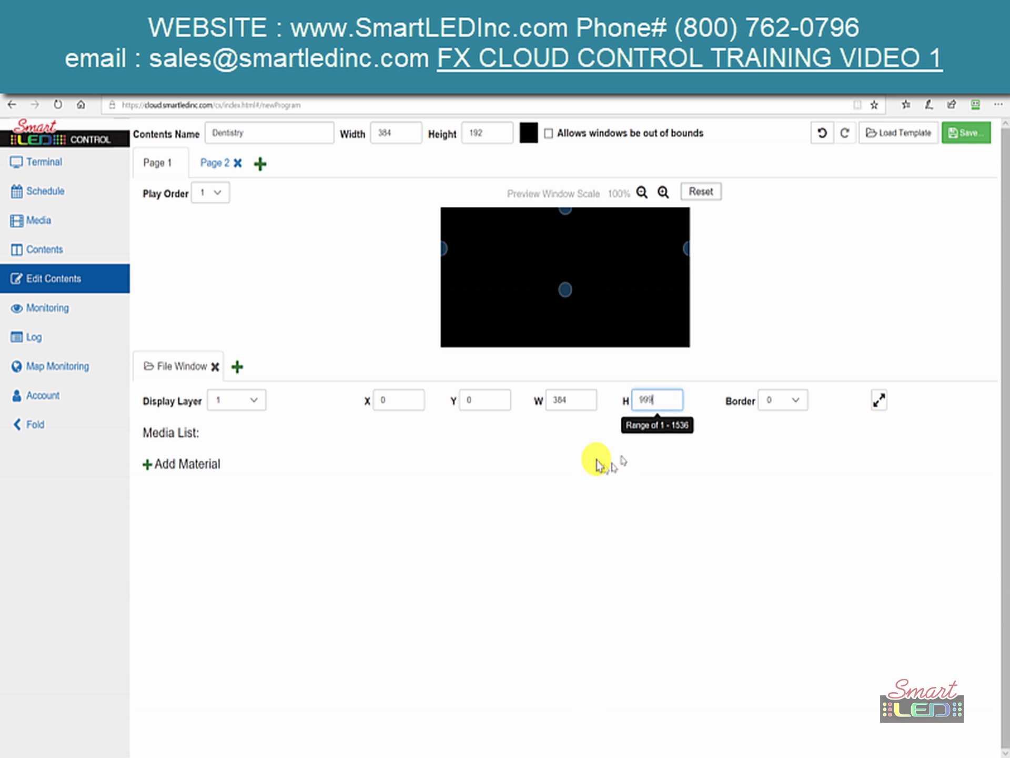
{"action": "left_click", "coordinate": [596, 459]}
{"action": "left_click", "coordinate": [647, 398]}
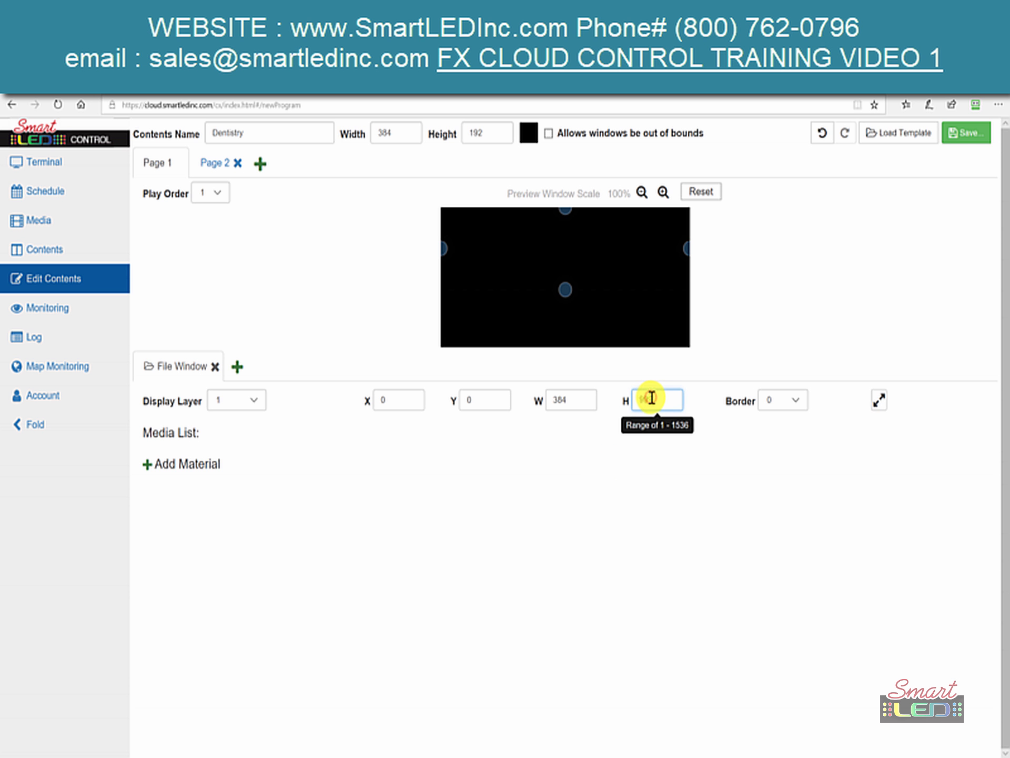
{"action": "type", "text": "192"}
{"action": "double_click", "coordinate": [620, 466]}
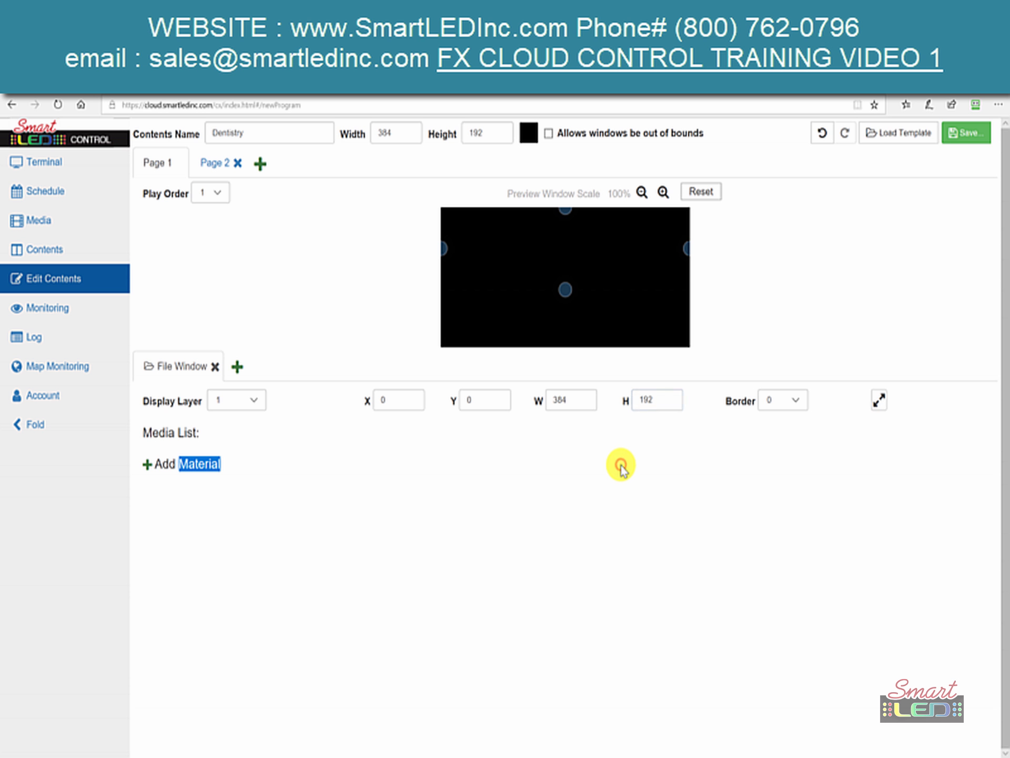
{"action": "left_click_drag", "start_coordinate": [565, 290], "coordinate": [577, 399]}
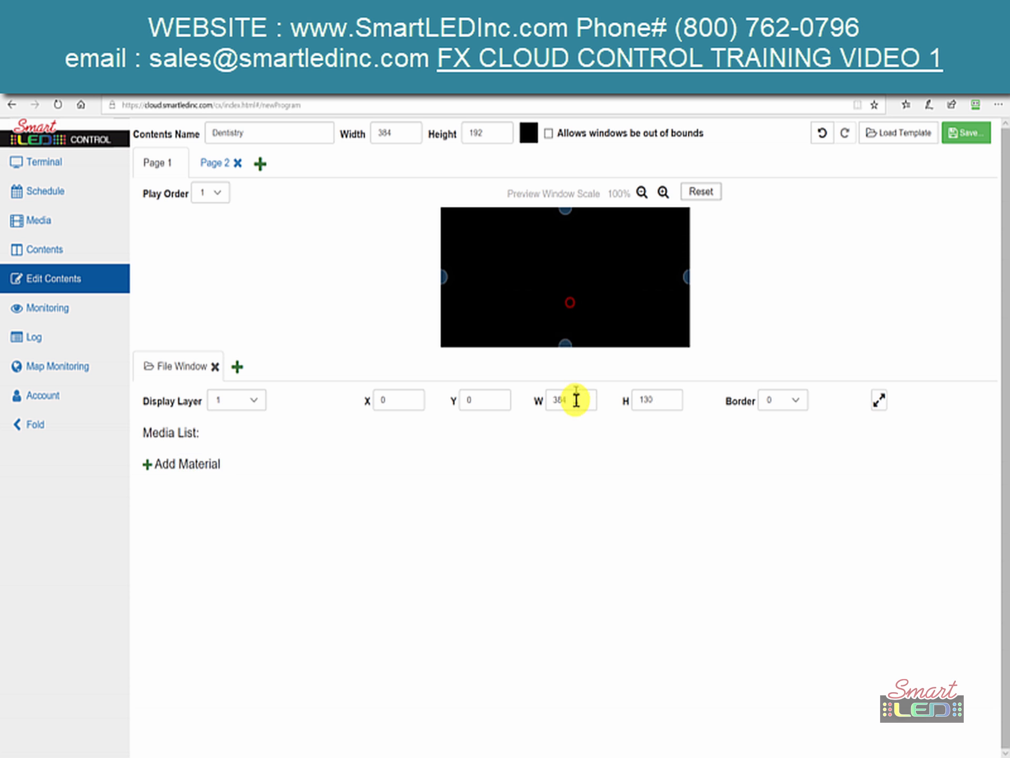
{"action": "left_click", "coordinate": [661, 406]}
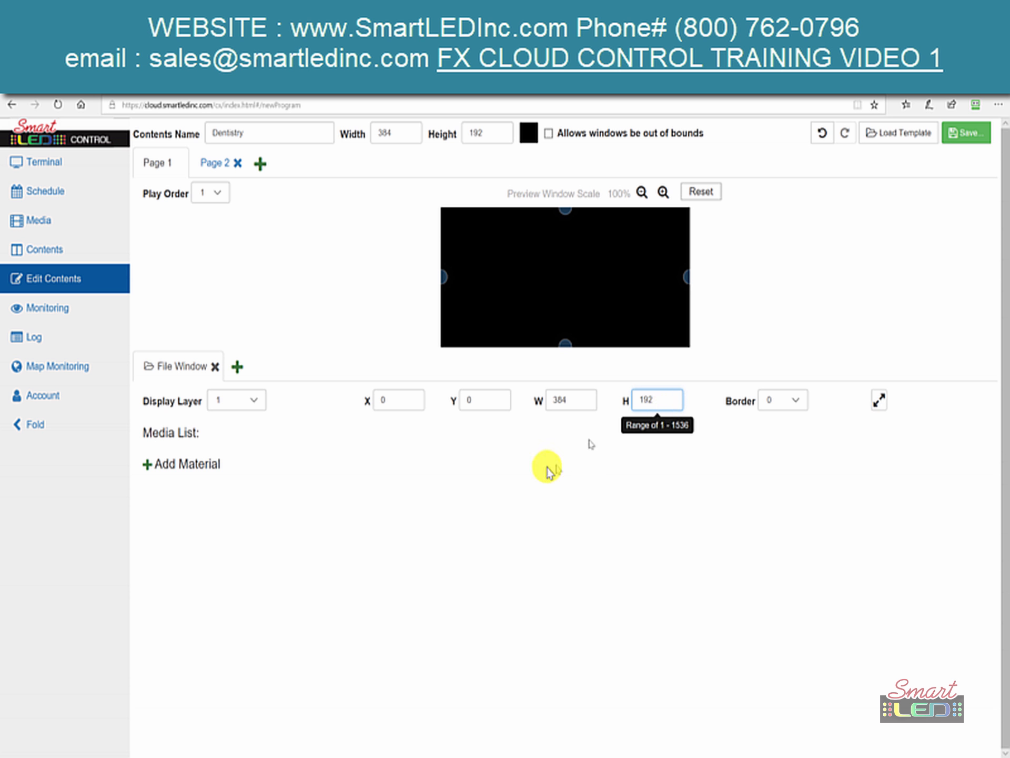
{"action": "left_click", "coordinate": [547, 466]}
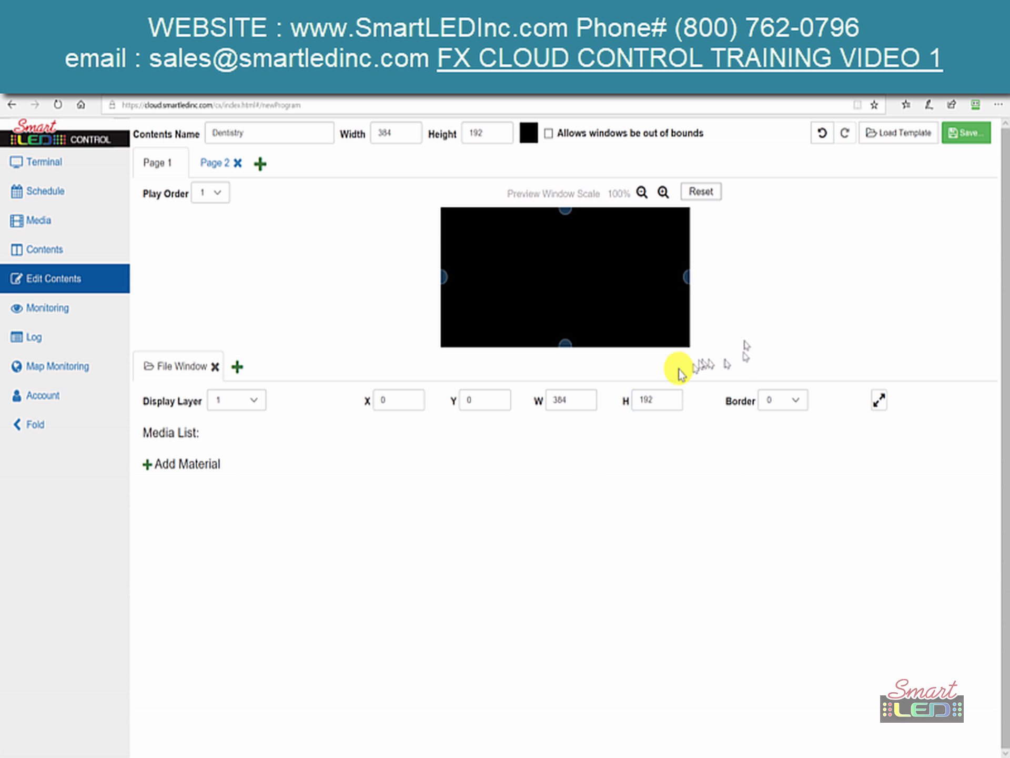
{"action": "left_click_drag", "start_coordinate": [566, 345], "coordinate": [561, 281]}
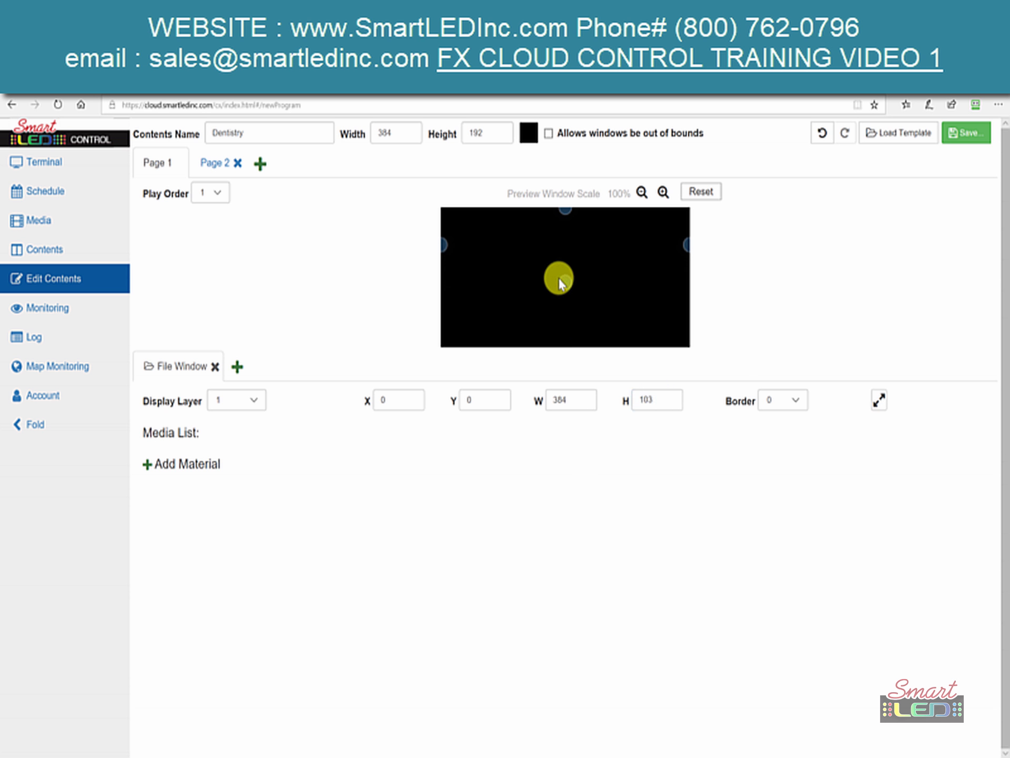
{"action": "left_click", "coordinate": [882, 403]}
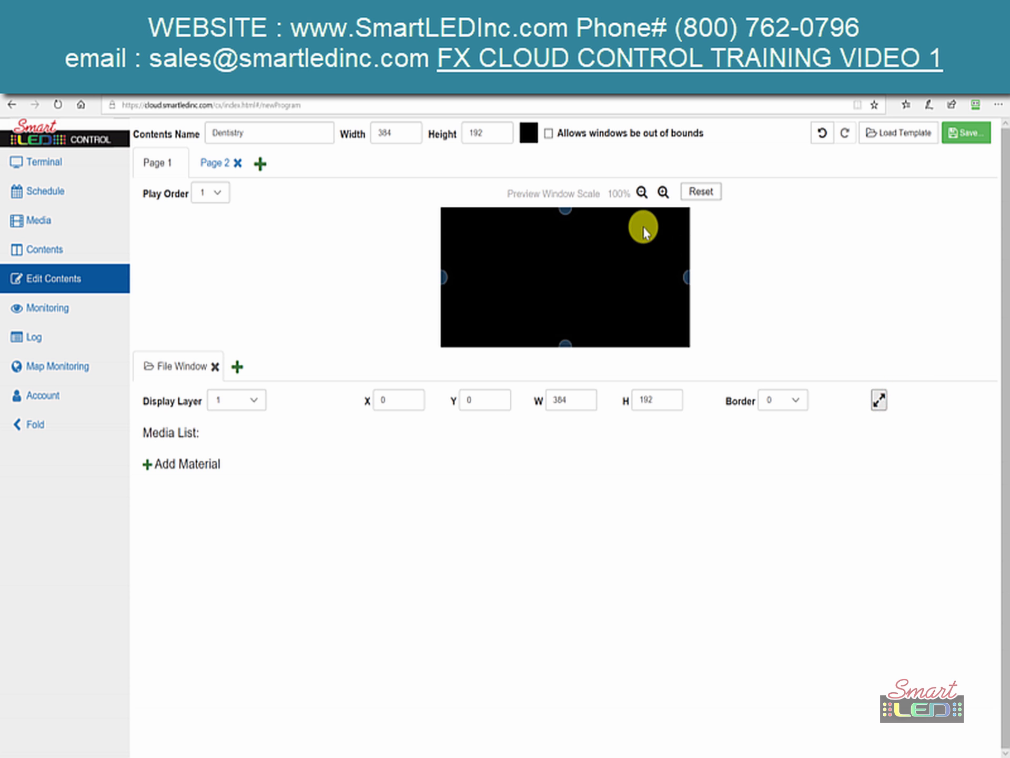
- Add gift card LOGO MAIN.jpg, 302.png, smart led logo 2.png and 885.png to Page 1's File Window
{"action": "left_click", "coordinate": [182, 465]}
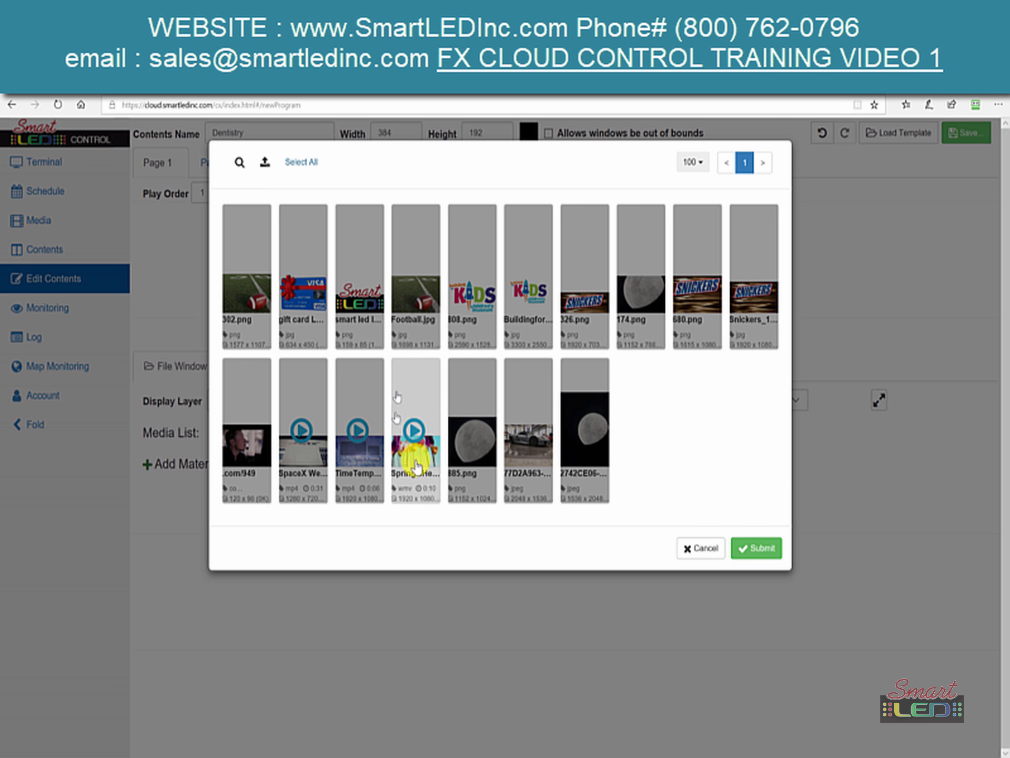
{"action": "left_click", "coordinate": [294, 318]}
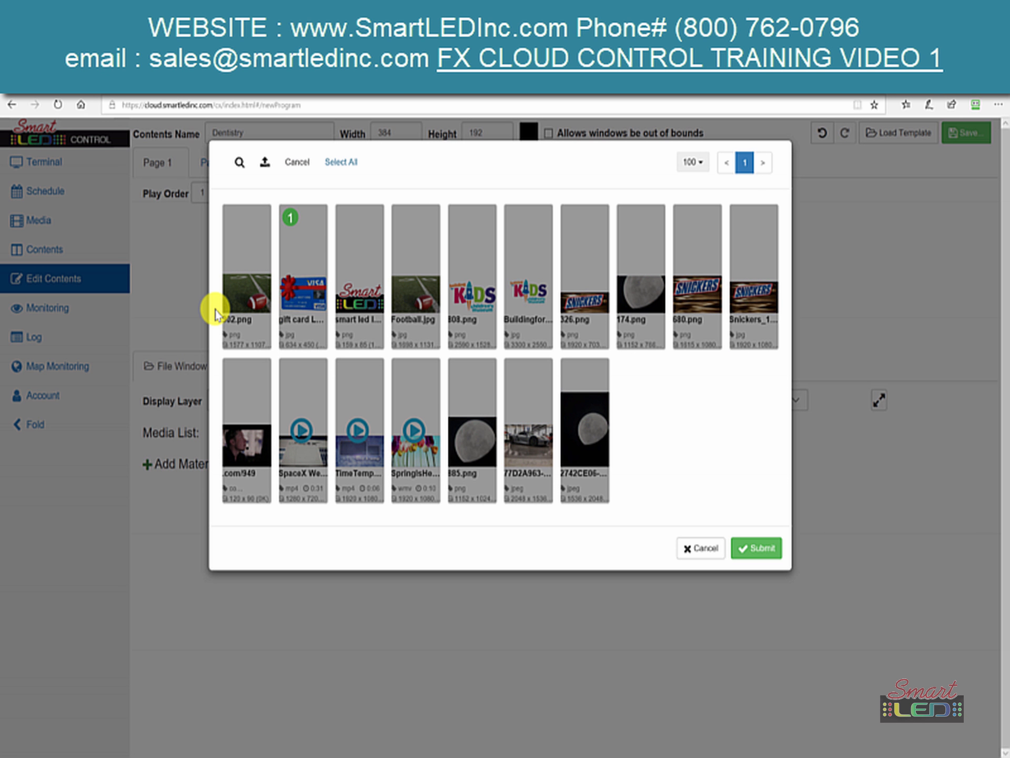
{"action": "left_click", "coordinate": [245, 317]}
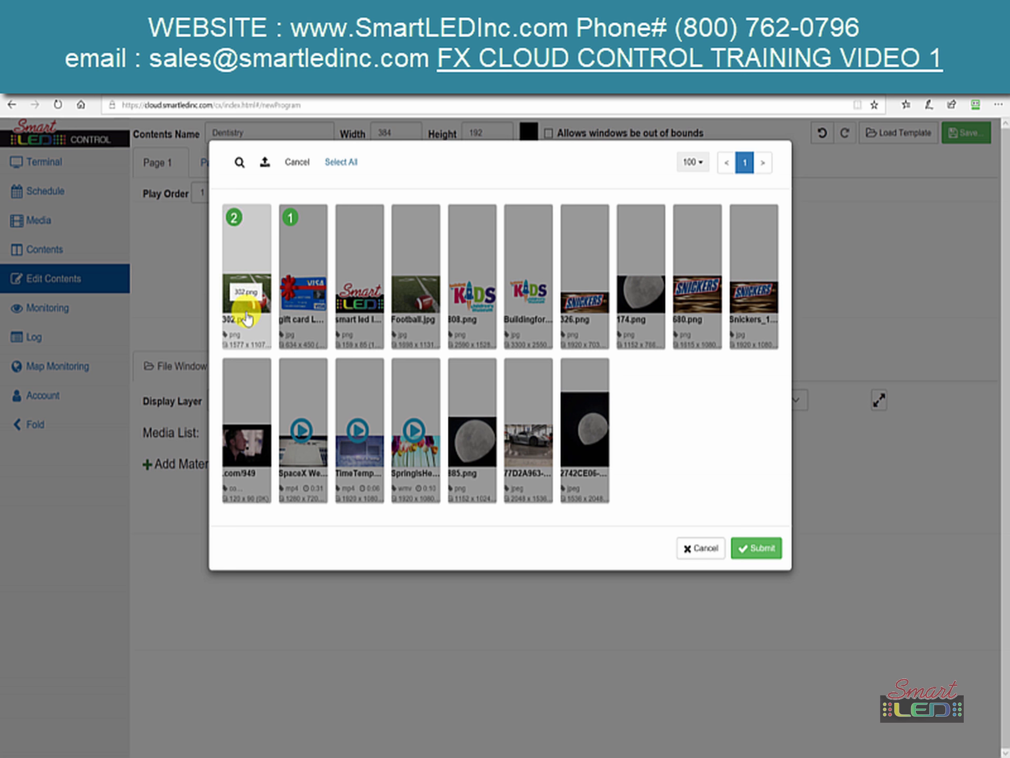
{"action": "left_click", "coordinate": [362, 335]}
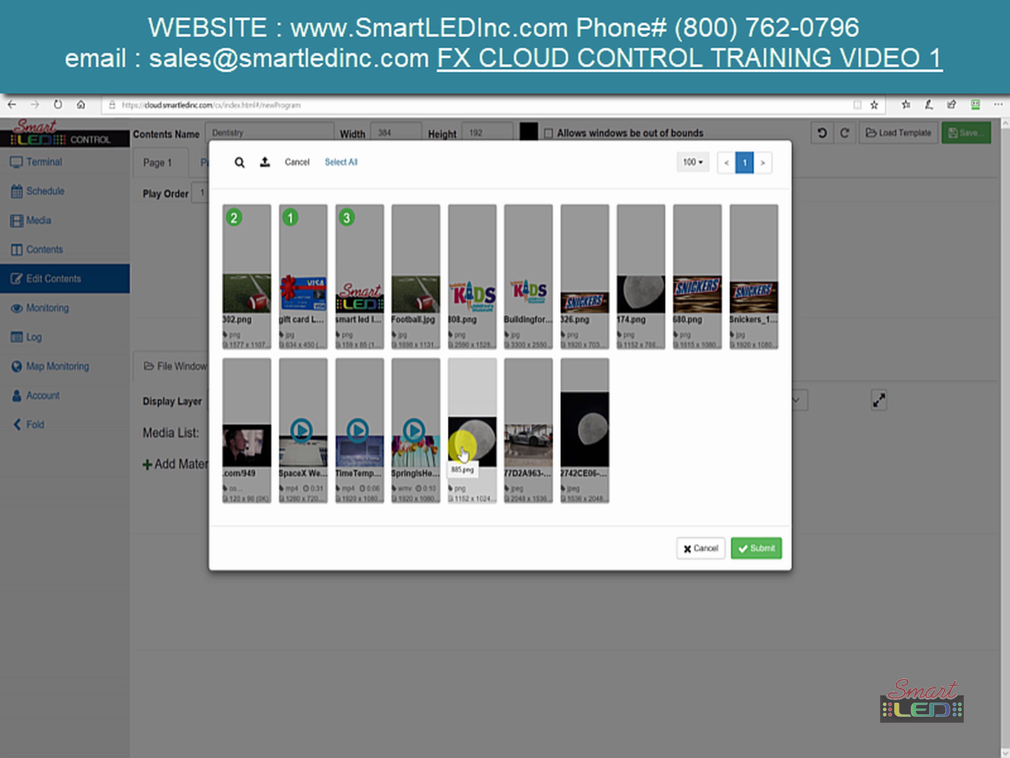
{"action": "left_click", "coordinate": [463, 452]}
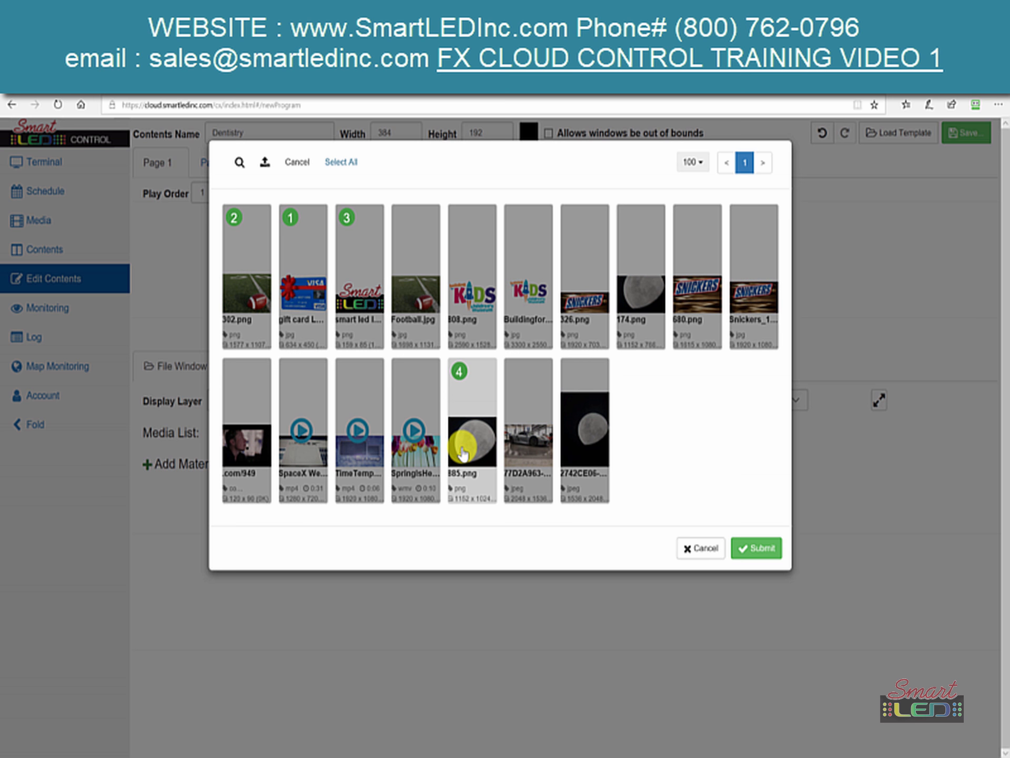
{"action": "left_click", "coordinate": [751, 550]}
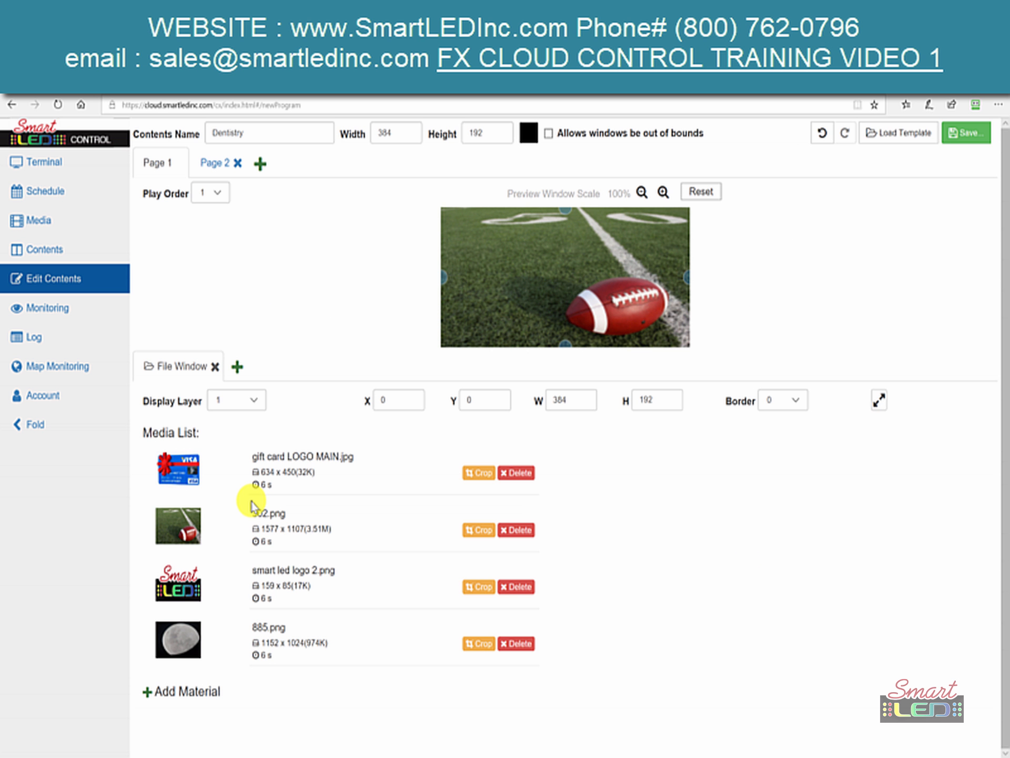
- Set the gift card image's play duration to 10 seconds
{"action": "left_click", "coordinate": [251, 479]}
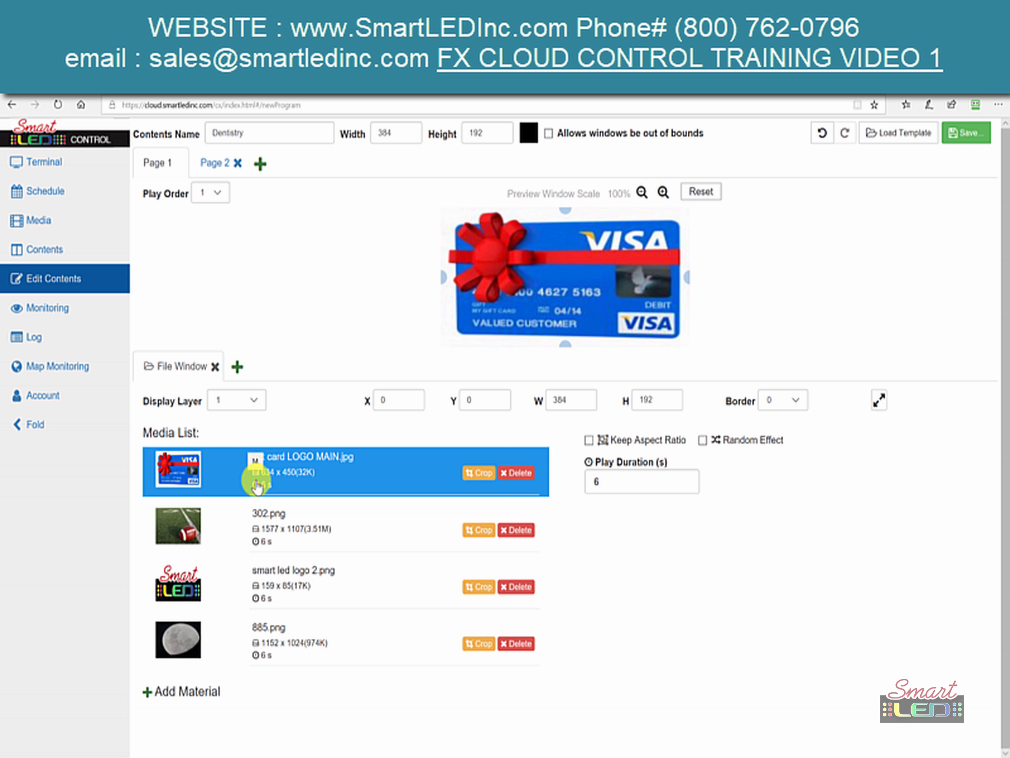
{"action": "left_click", "coordinate": [614, 483]}
{"action": "key", "text": "BackSpace"}
{"action": "type", "text": "1"}
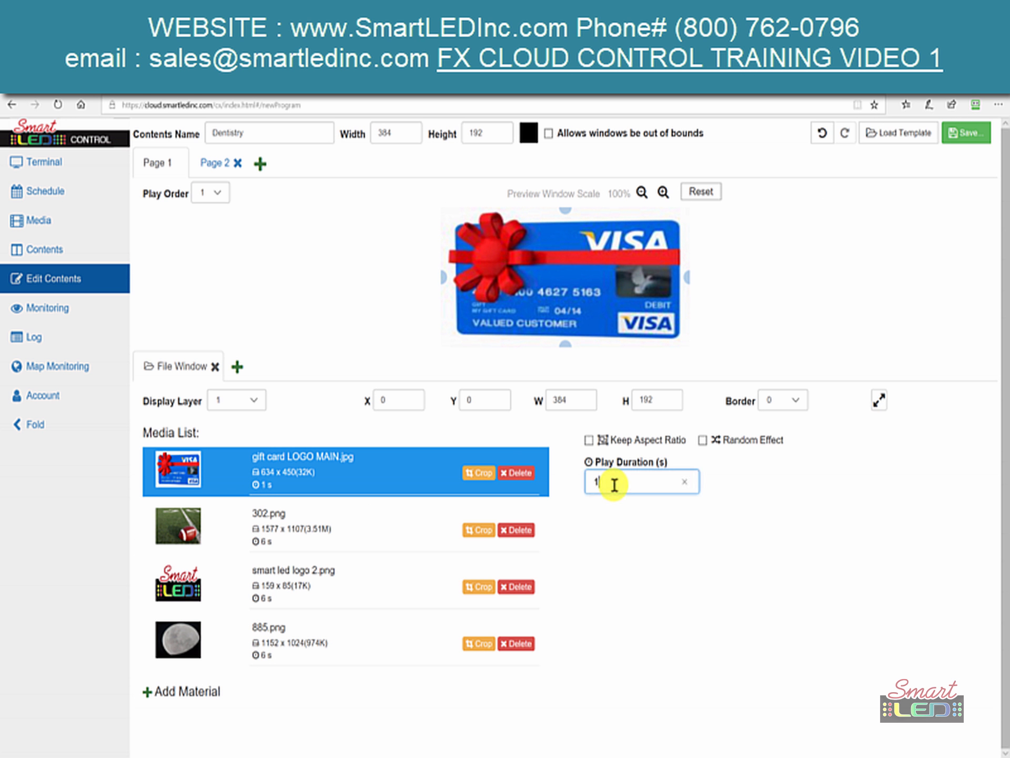
{"action": "left_click", "coordinate": [638, 672]}
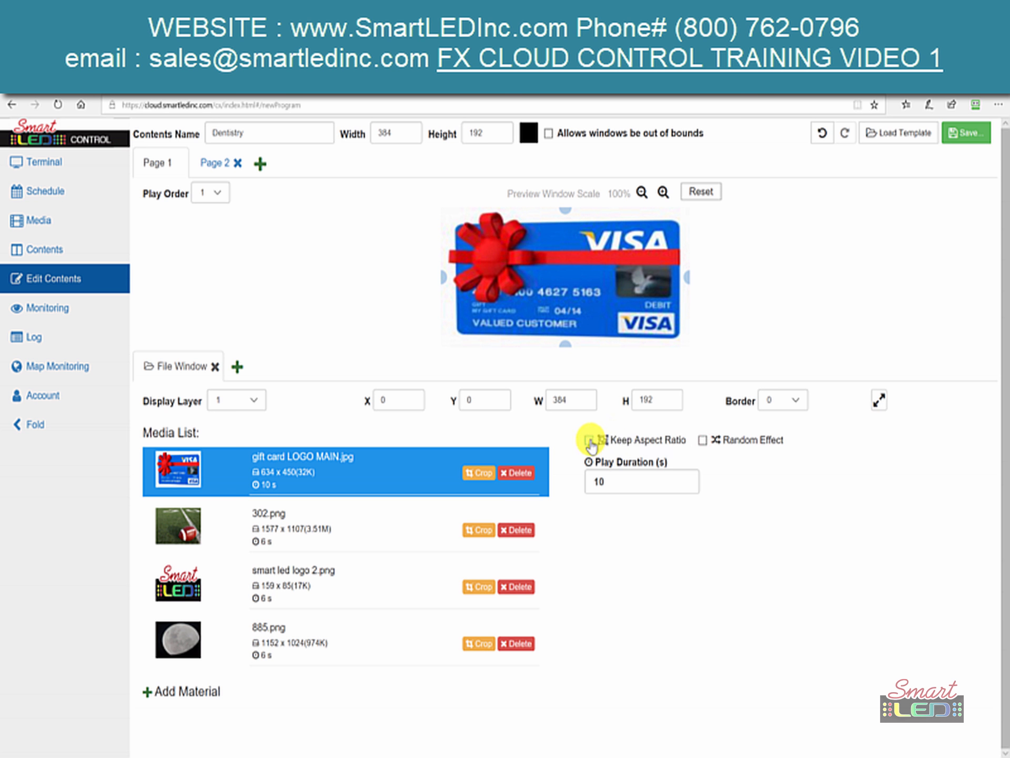
- Toggle Keep Aspect Ratio on and back off so the gift card stays stretched, then go to Page 2
{"action": "left_click", "coordinate": [590, 441]}
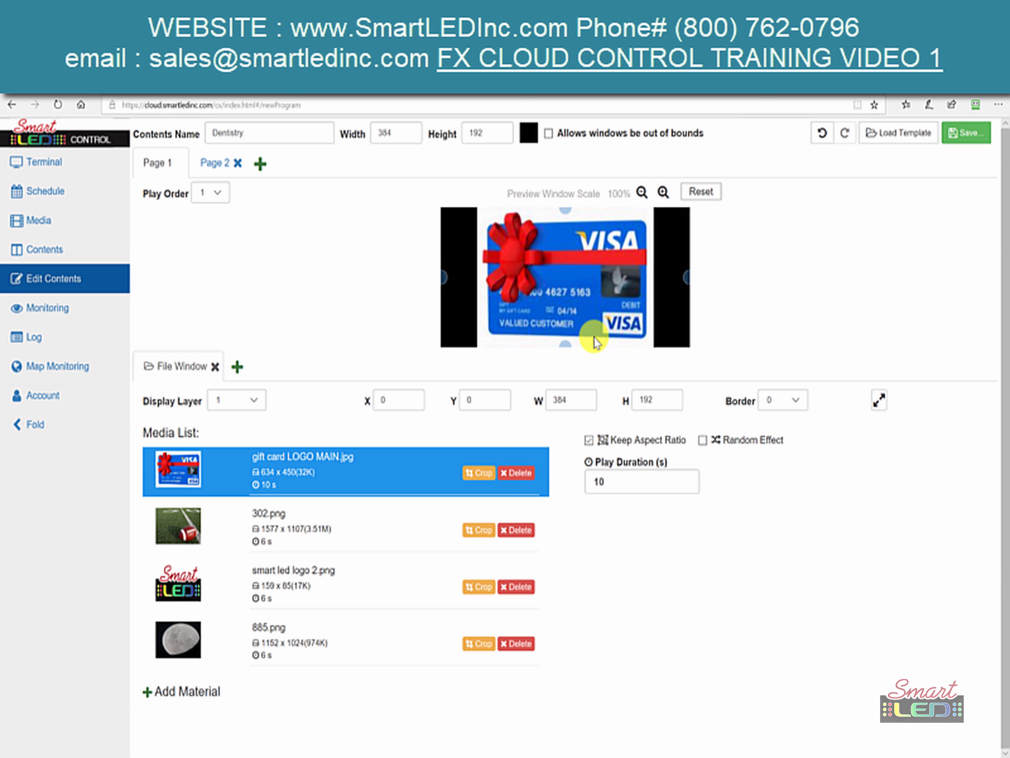
{"action": "left_click", "coordinate": [589, 441]}
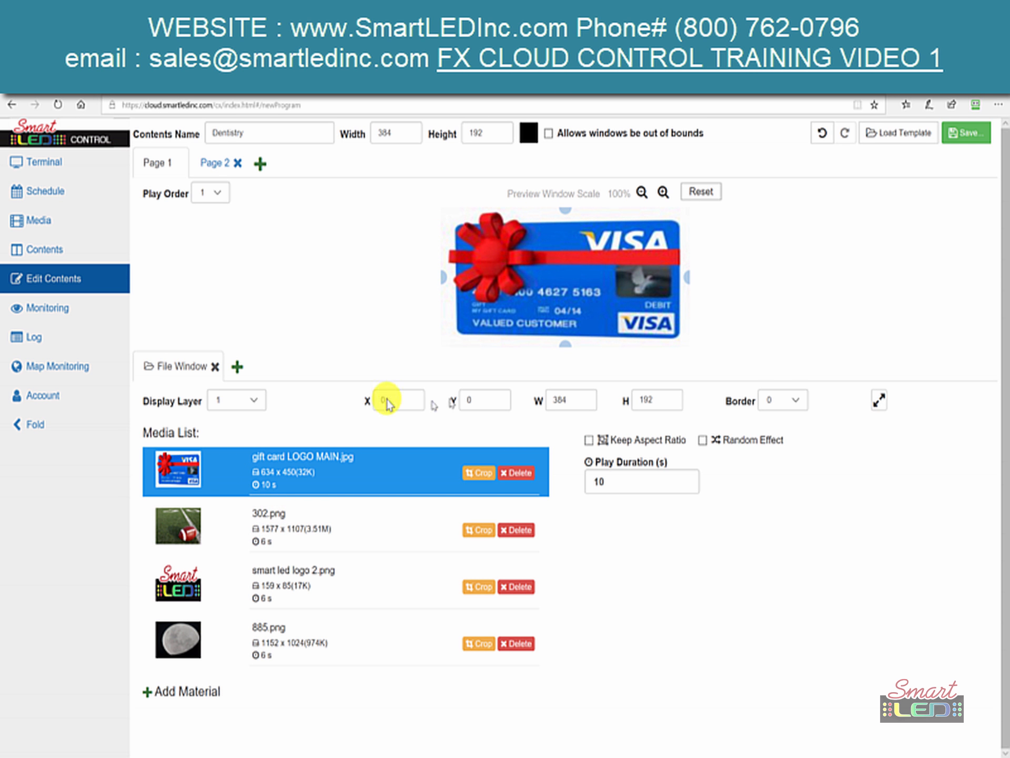
{"action": "left_click", "coordinate": [199, 170]}
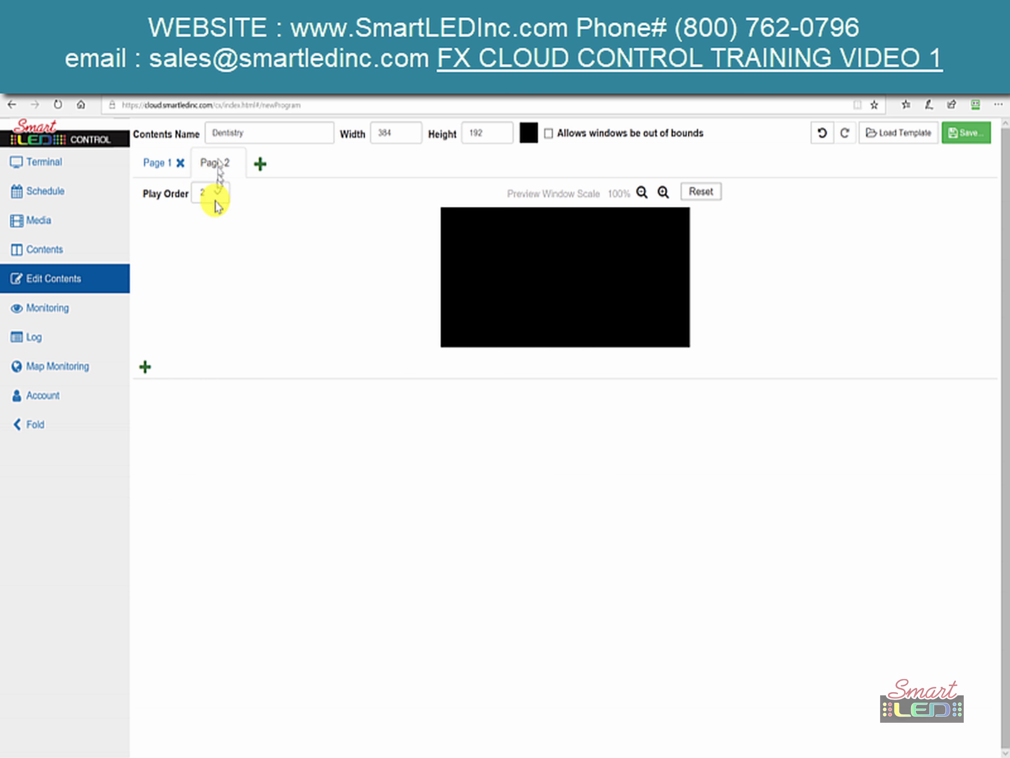
- Add a Multi-Line Text Window to Page 2 and maximize it to the full 384 x 192 display
{"action": "left_click", "coordinate": [145, 371]}
{"action": "left_click", "coordinate": [146, 371]}
{"action": "left_click", "coordinate": [145, 371]}
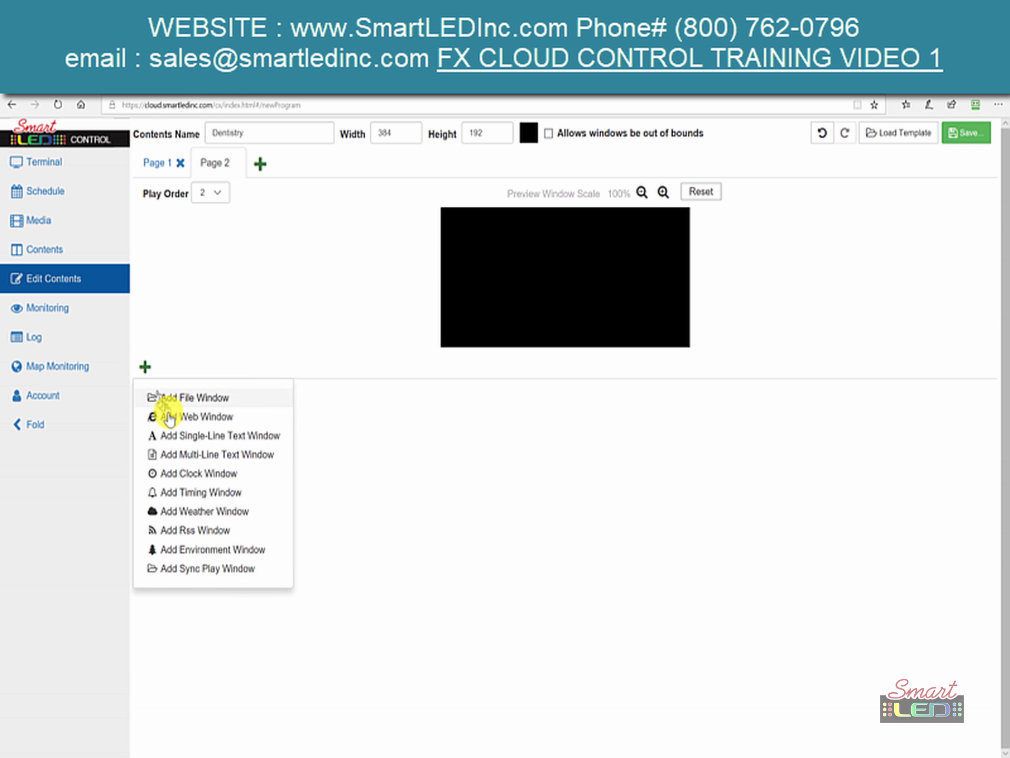
{"action": "left_click", "coordinate": [181, 452]}
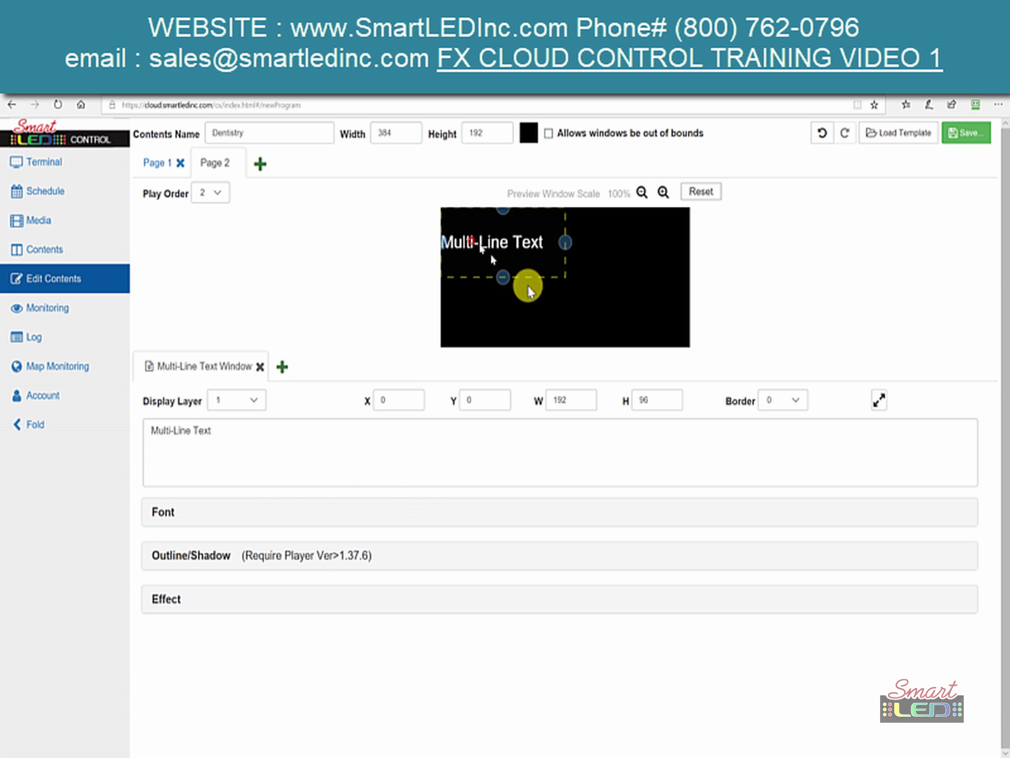
{"action": "left_click_drag", "start_coordinate": [465, 240], "coordinate": [386, 175]}
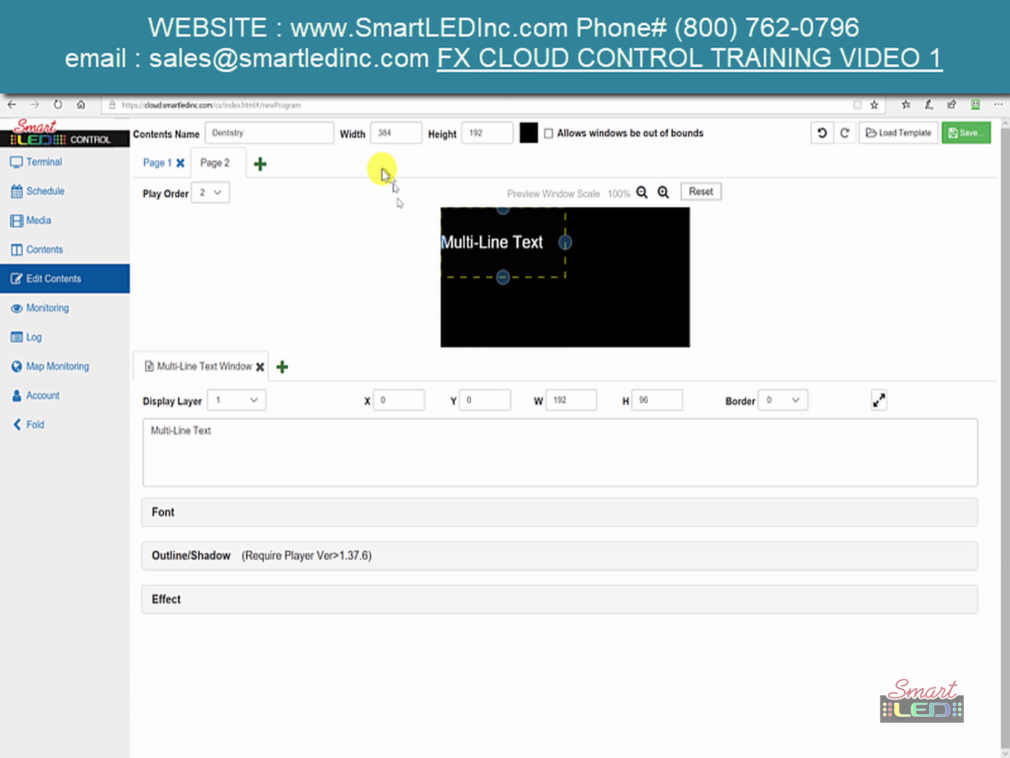
{"action": "left_click", "coordinate": [879, 401]}
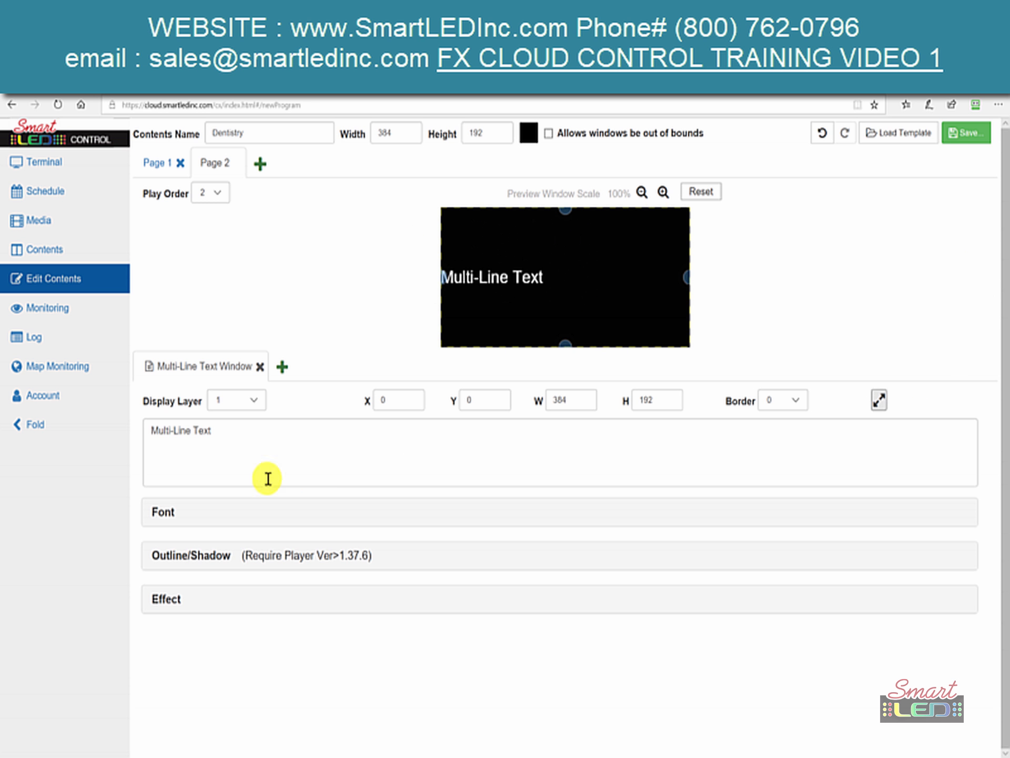
- Replace the placeholder with 'TRY OUR NEW FACILITY' and 'KIDS WILL RECEIVE A FREE GIFT CARD !', fixing typos
{"action": "triple_click", "coordinate": [244, 438]}
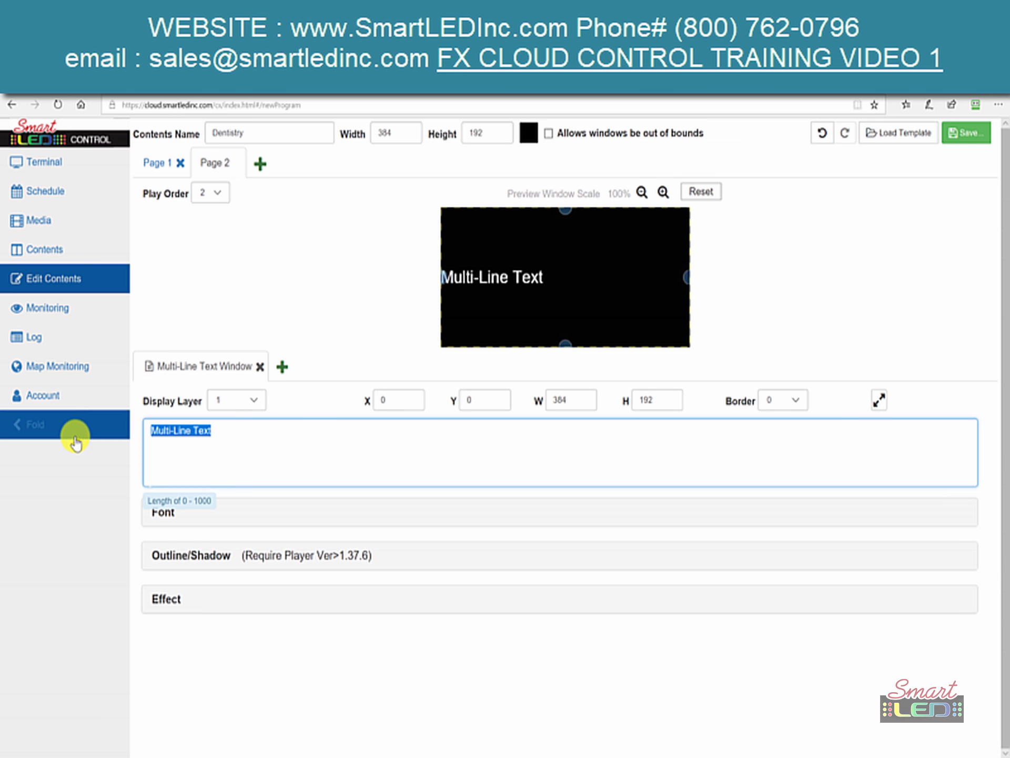
{"action": "type", "text": "TY"}
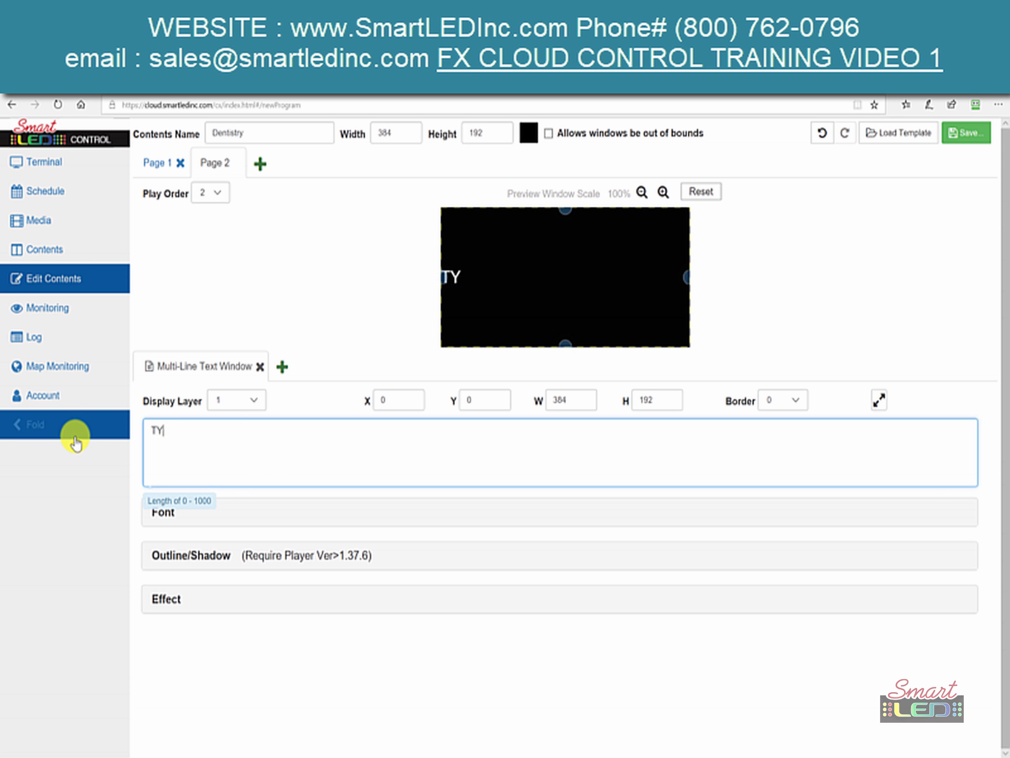
{"action": "type", "text": "RY OUR NEW FACILI"}
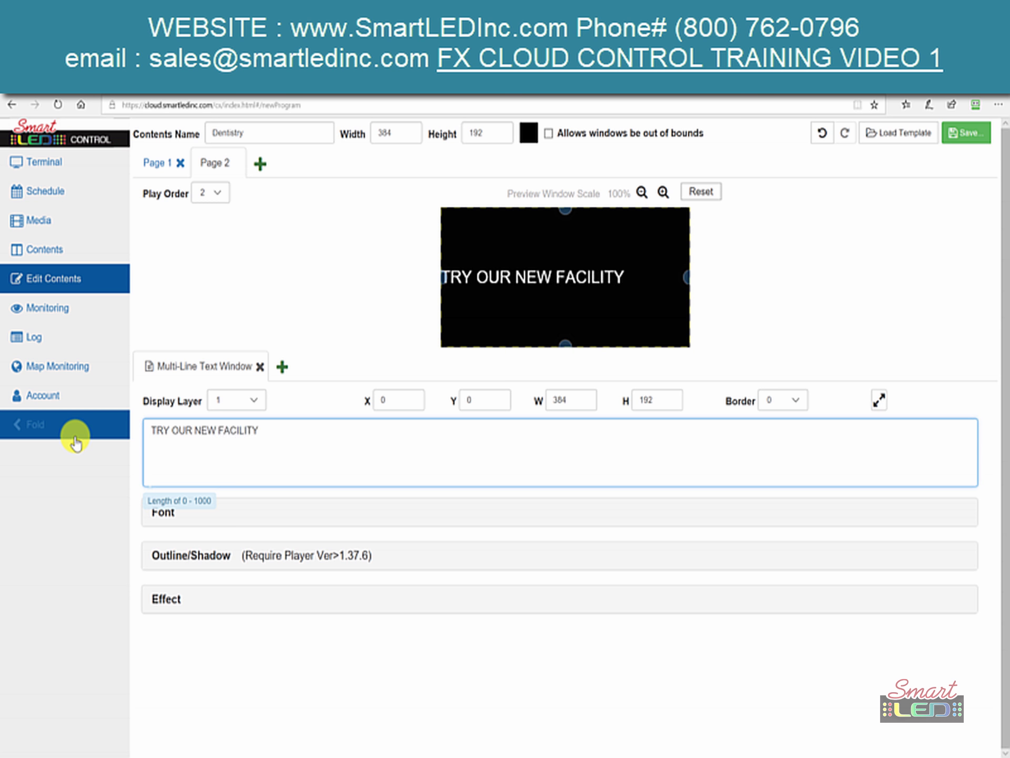
{"action": "type", "text": "D"}
{"action": "key", "text": "BackSpace"}
{"action": "key", "text": "BackSpace"}
{"action": "type", "text": "KIDS WI"}
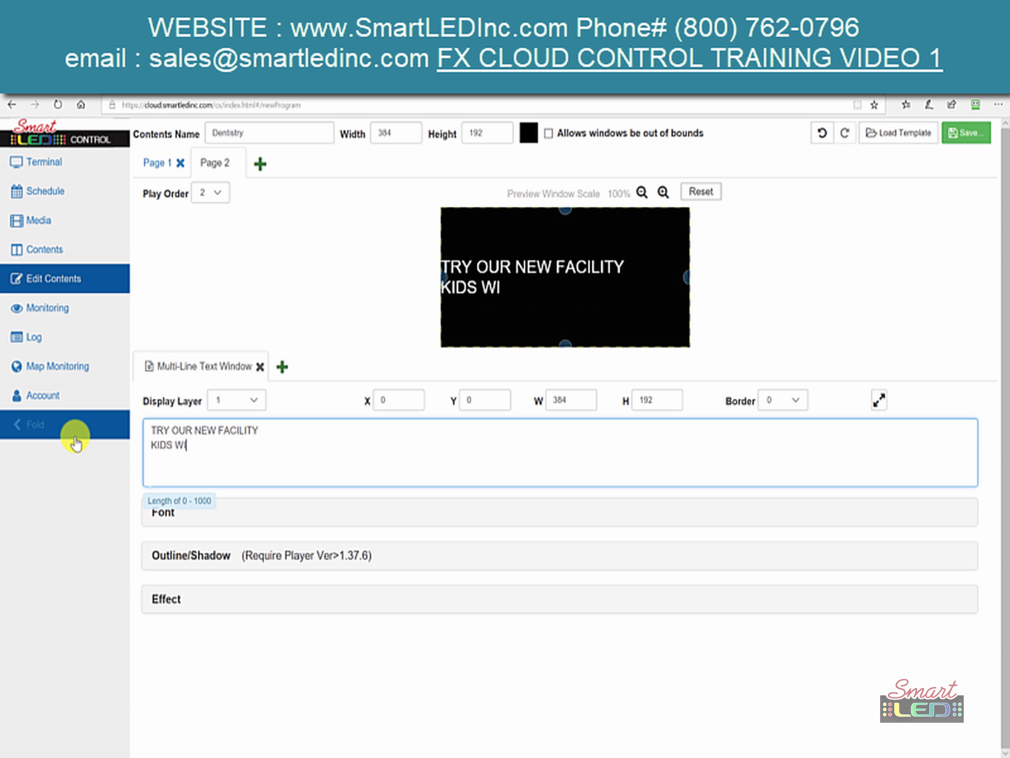
{"action": "type", "text": "LL RECEIVE"}
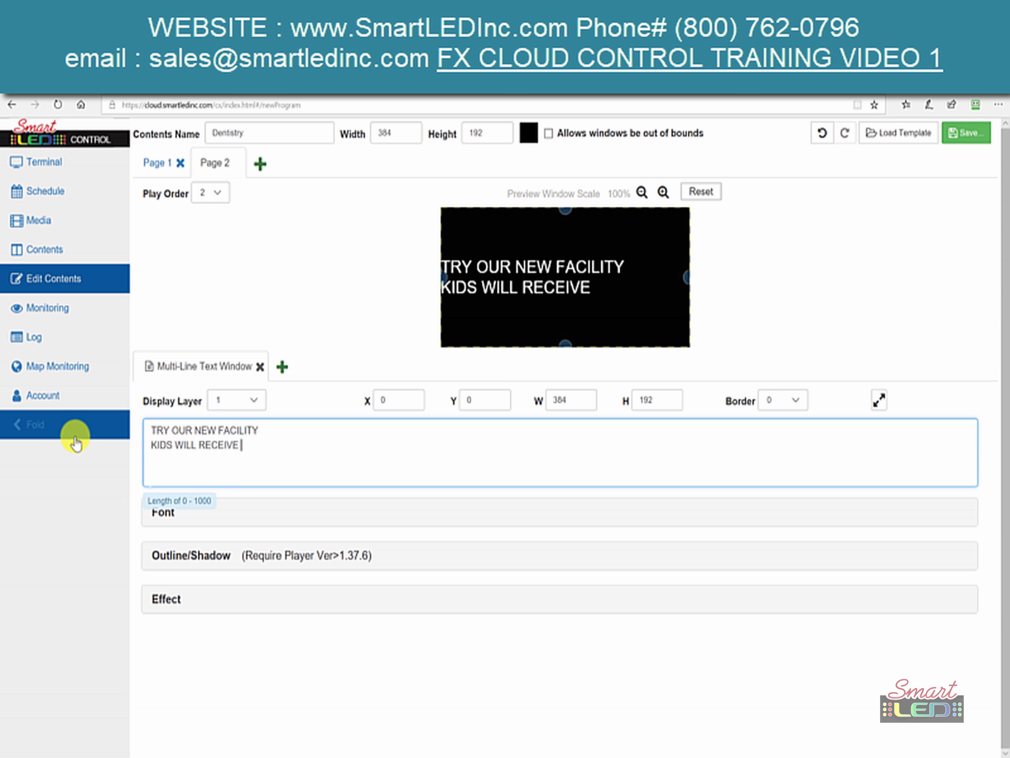
{"action": "type", "text": " A FREE GIFT"}
{"action": "key", "text": "BackSpace"}
{"action": "type", "text": "T WIT"}
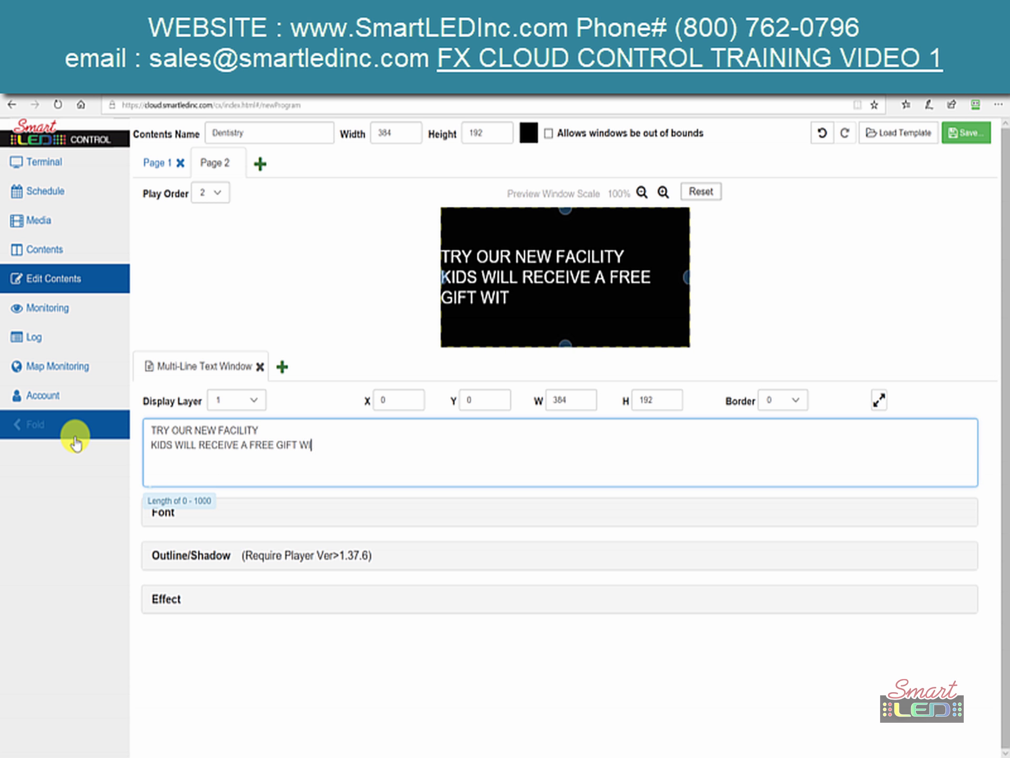
{"action": "key", "text": "BackSpace"}
{"action": "key", "text": "BackSpace"}
{"action": "key", "text": "BackSpace"}
{"action": "key", "text": "BackSpace"}
{"action": "type", "text": "CARD !"}
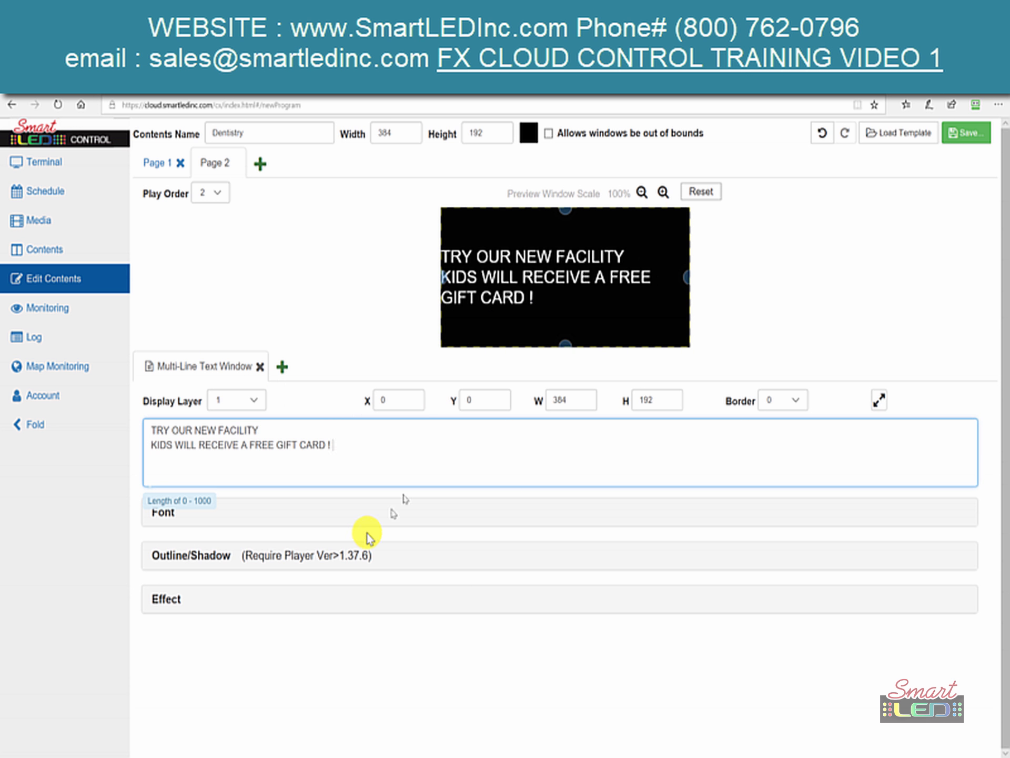
{"action": "left_click", "coordinate": [287, 513]}
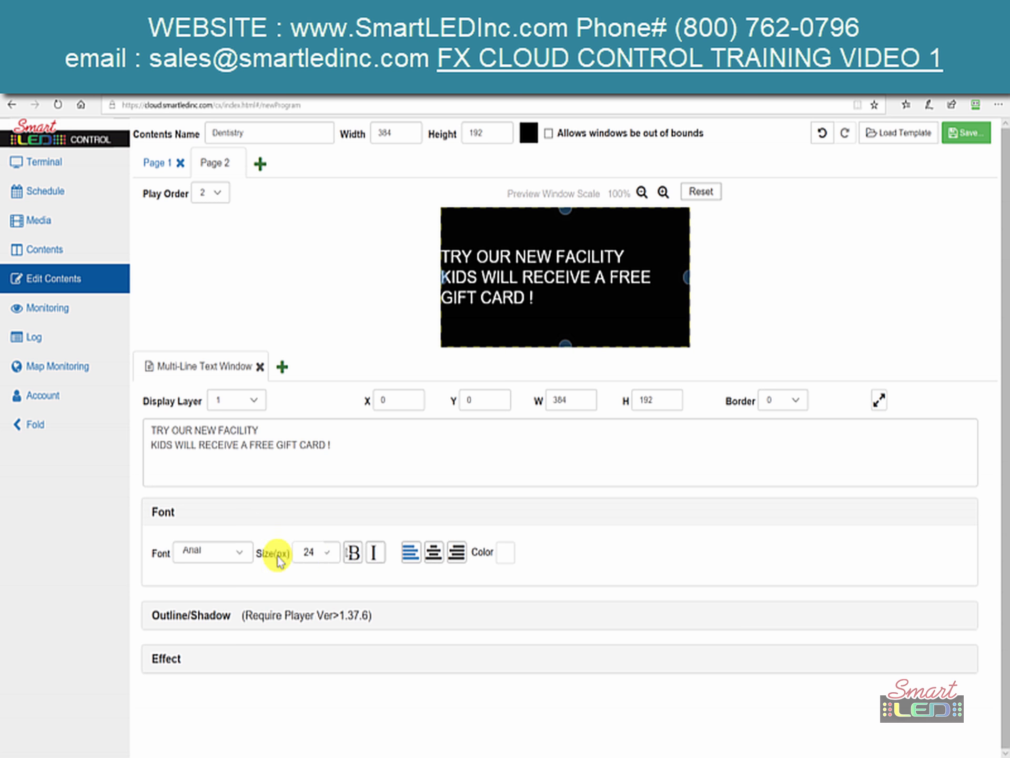
- Centre the Page 2 text and make it bold, leaving its colour unchanged
{"action": "left_click", "coordinate": [434, 553]}
{"action": "left_click", "coordinate": [509, 558]}
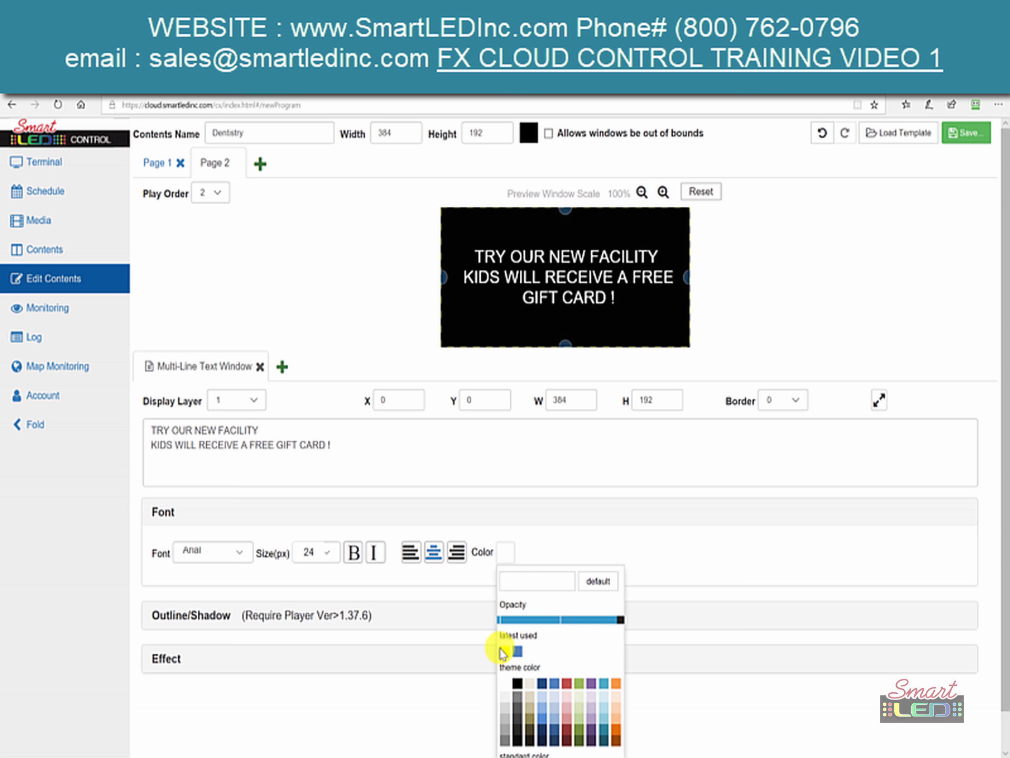
{"action": "left_click", "coordinate": [462, 603]}
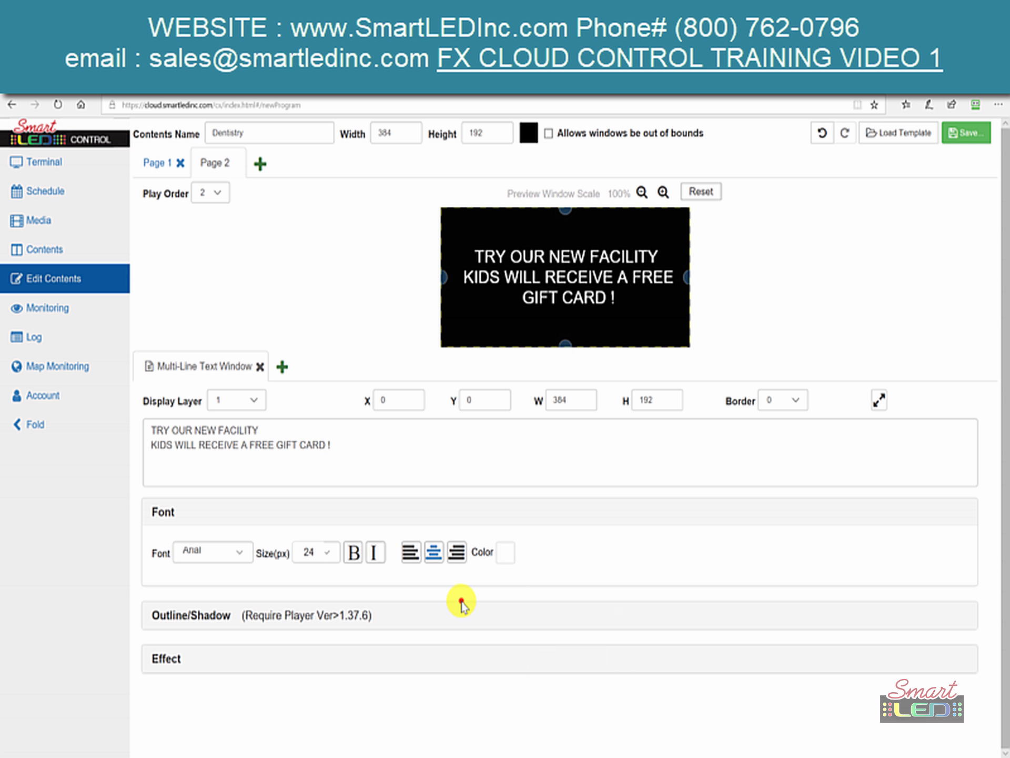
{"action": "left_click", "coordinate": [351, 554]}
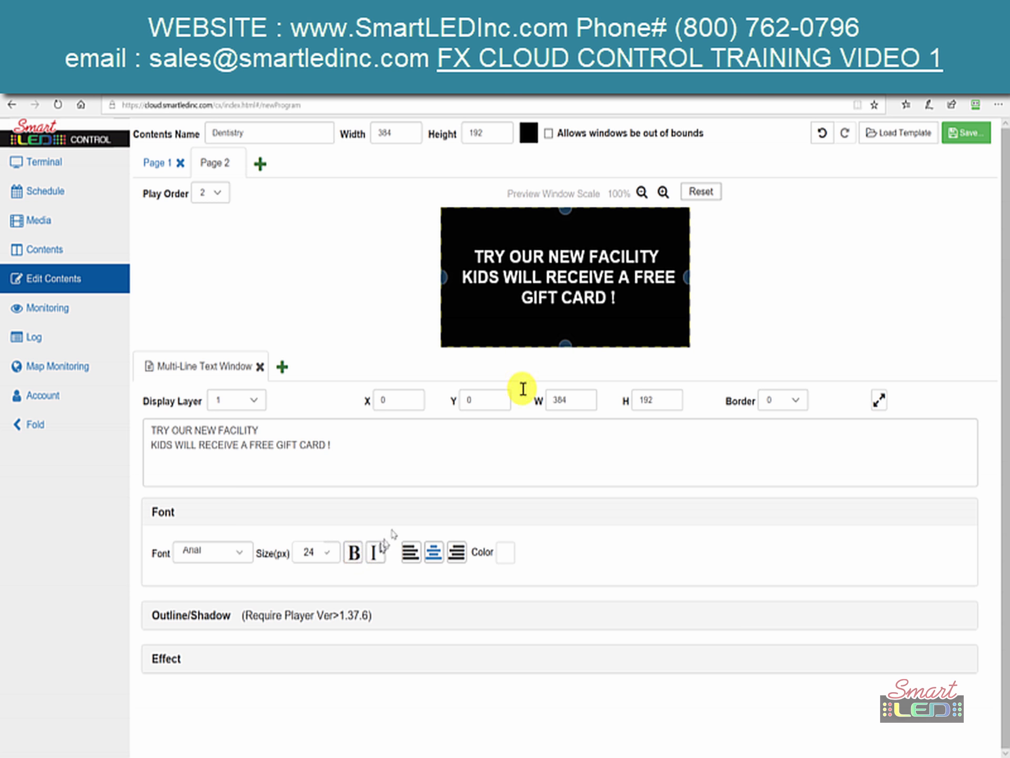
- Set the font to Book Antiqua at 24 px and expand the Outline/Shadow options
{"action": "left_click", "coordinate": [253, 553]}
{"action": "left_click", "coordinate": [253, 554]}
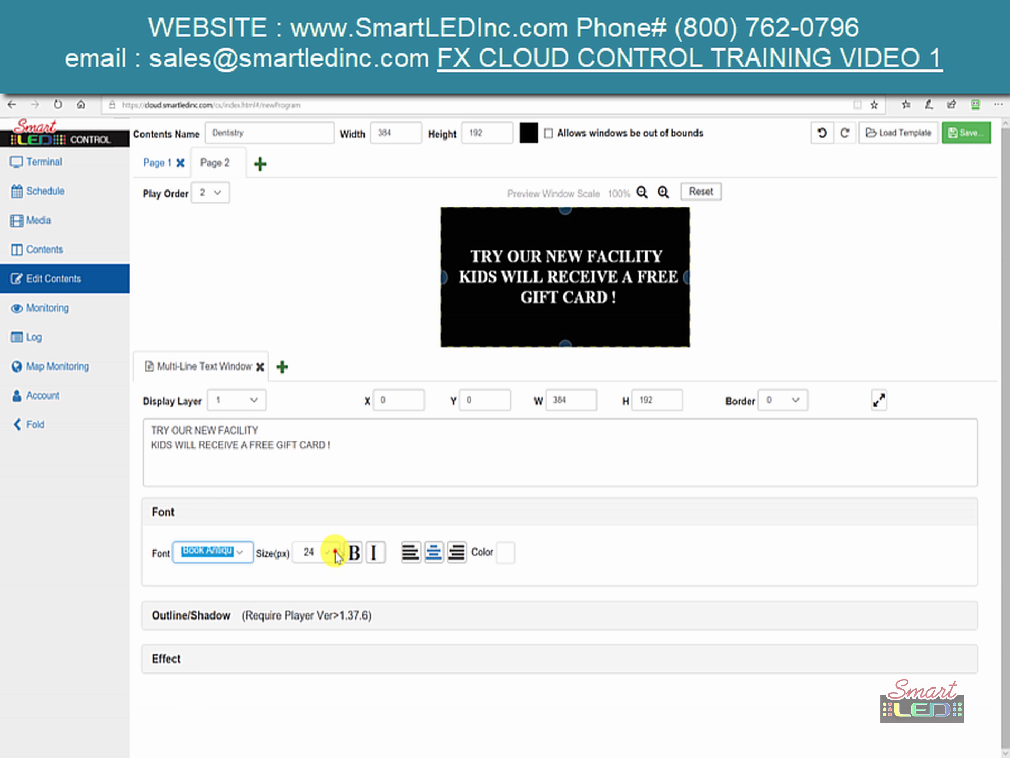
{"action": "left_click", "coordinate": [334, 553]}
{"action": "left_click", "coordinate": [335, 554]}
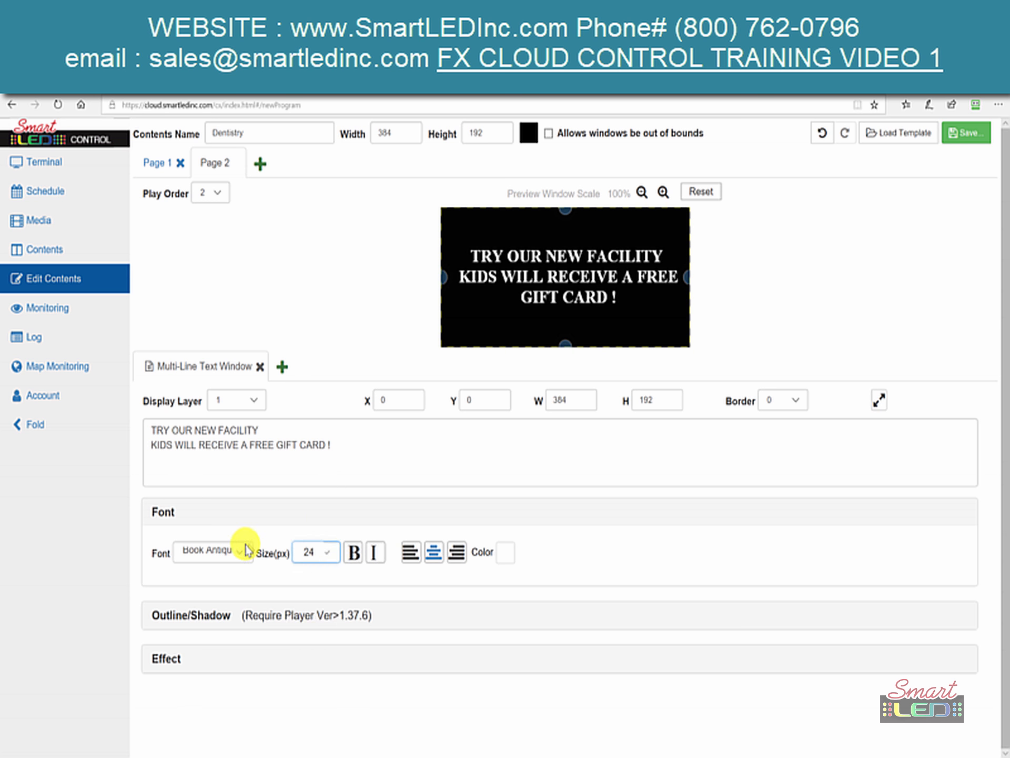
{"action": "left_click", "coordinate": [188, 614]}
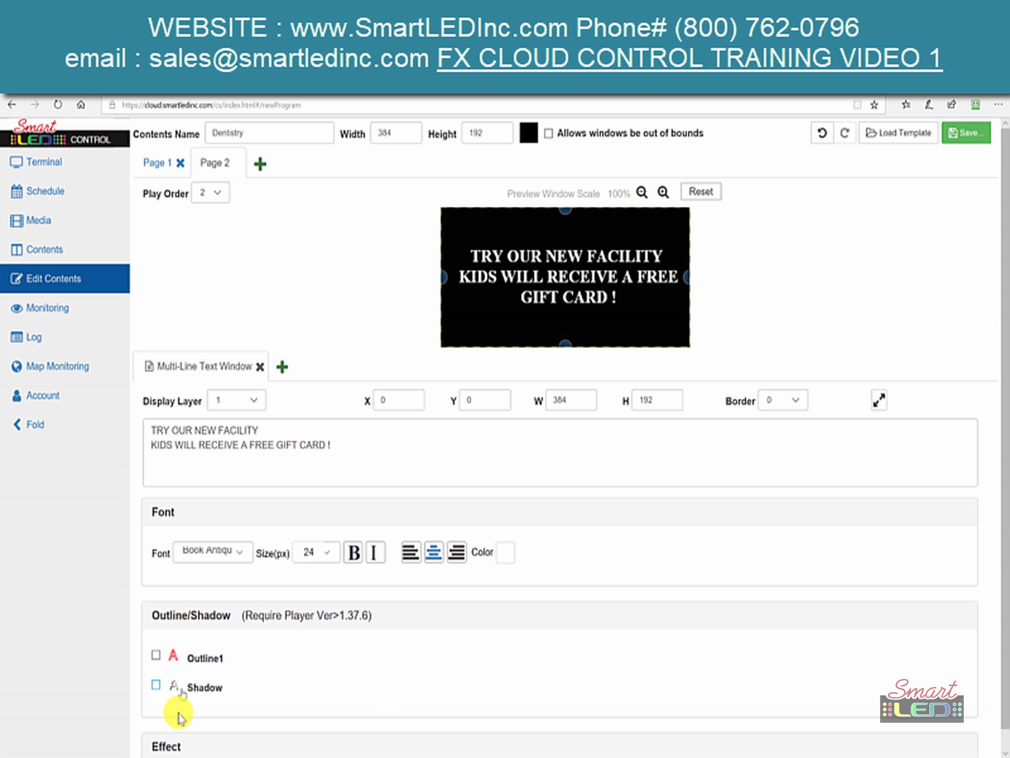
- Add a red width-1 first outline and a blue width-2 second outline to the text
{"action": "left_click", "coordinate": [156, 656]}
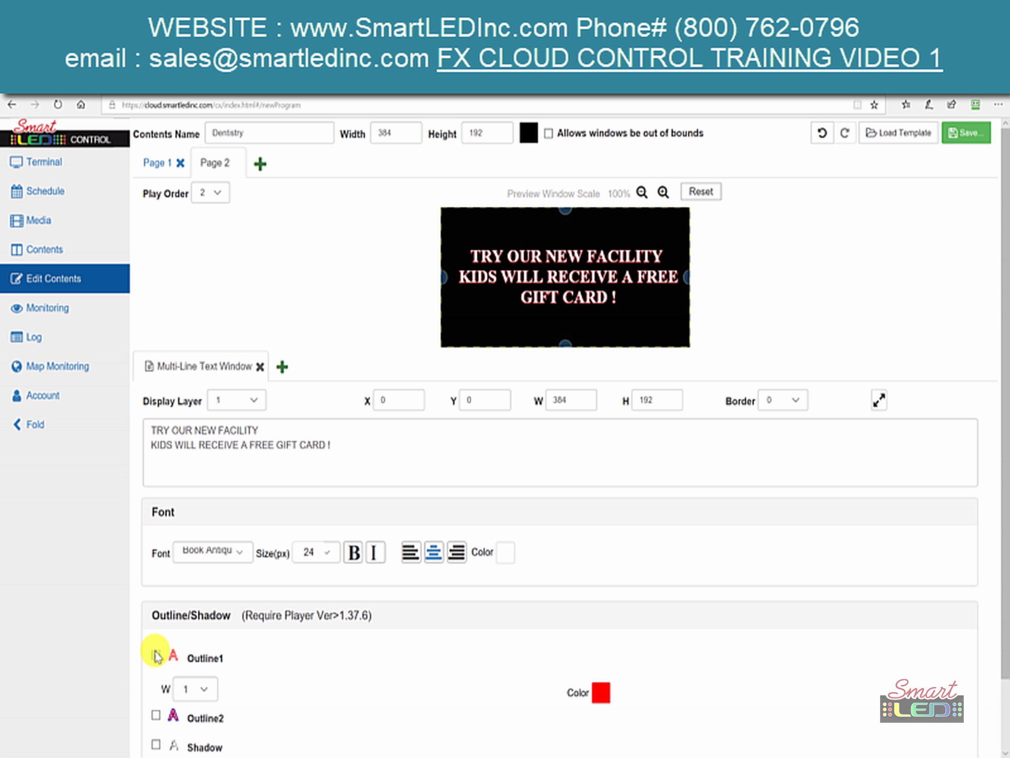
{"action": "left_click", "coordinate": [600, 691]}
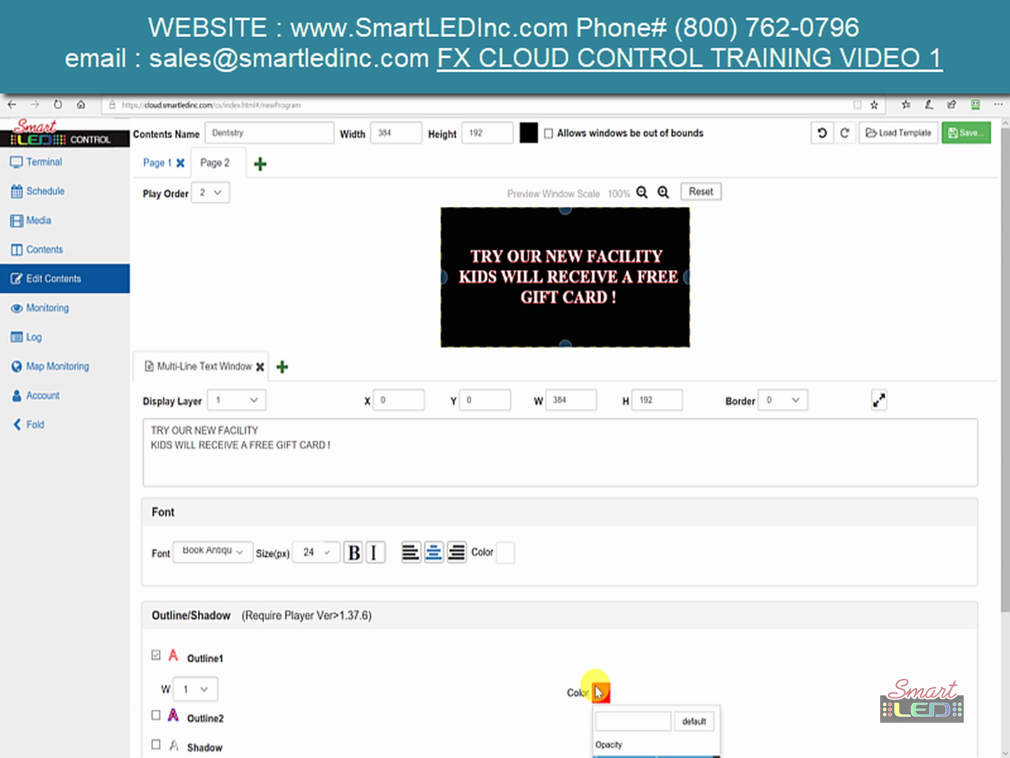
{"action": "scroll", "coordinate": [597, 692], "scroll_direction": "down", "scroll_amount": 2}
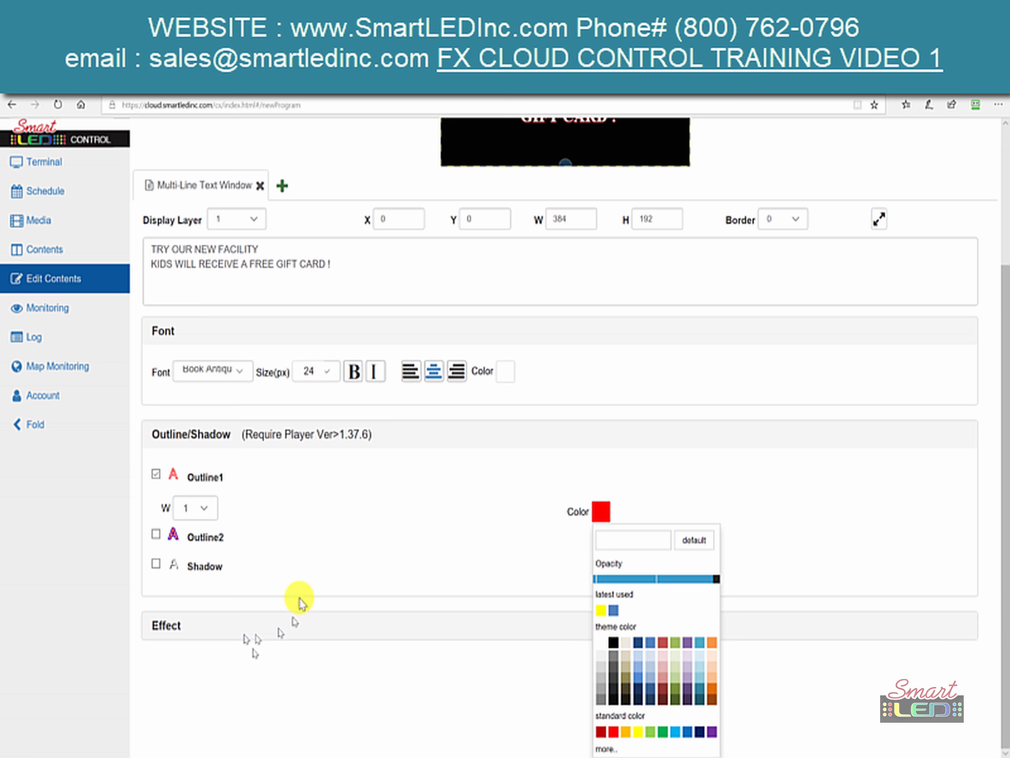
{"action": "left_click", "coordinate": [300, 594]}
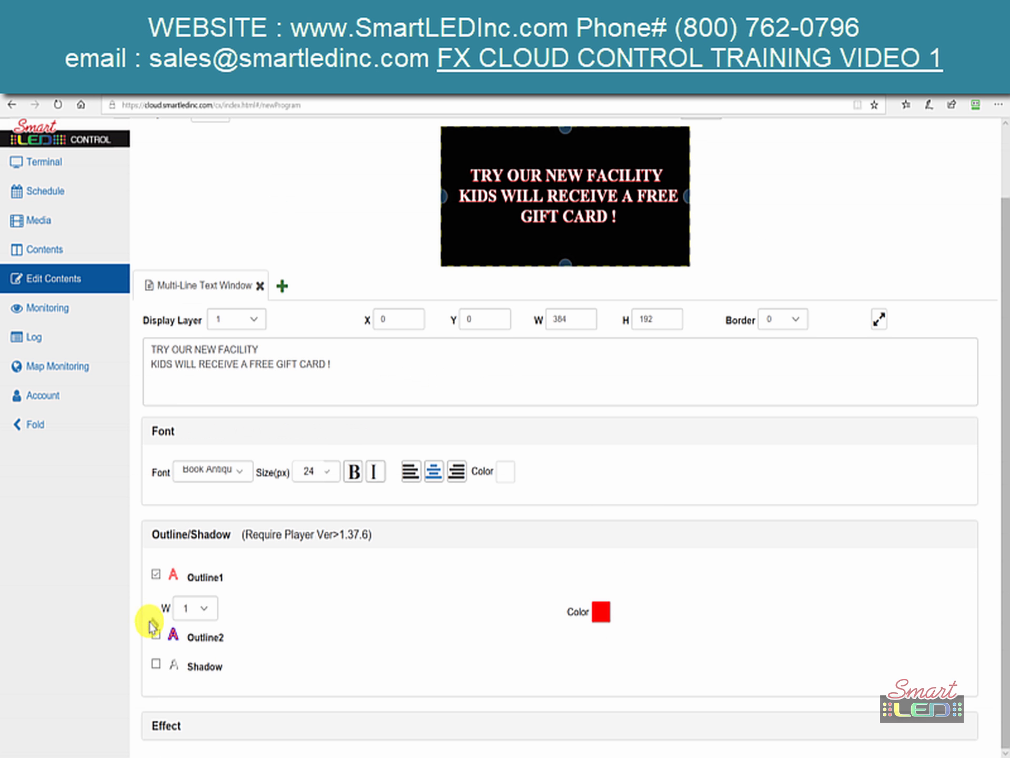
{"action": "left_click", "coordinate": [156, 634]}
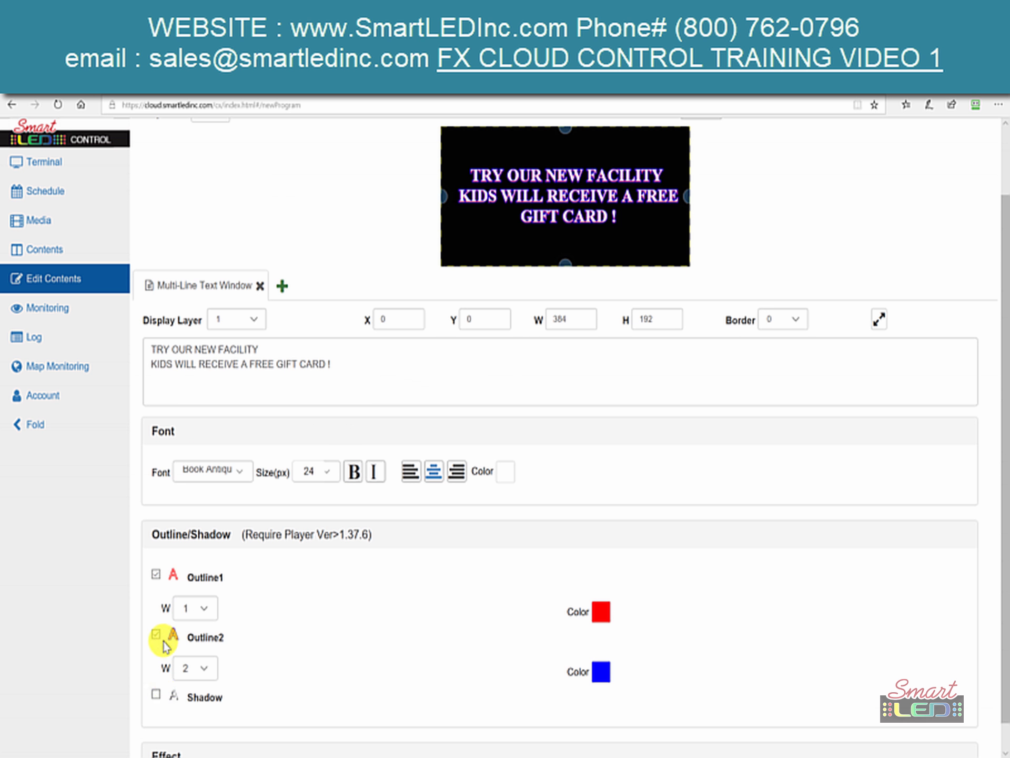
- Try a drop shadow with blur 3, then remove the shadow again
{"action": "left_click", "coordinate": [156, 693]}
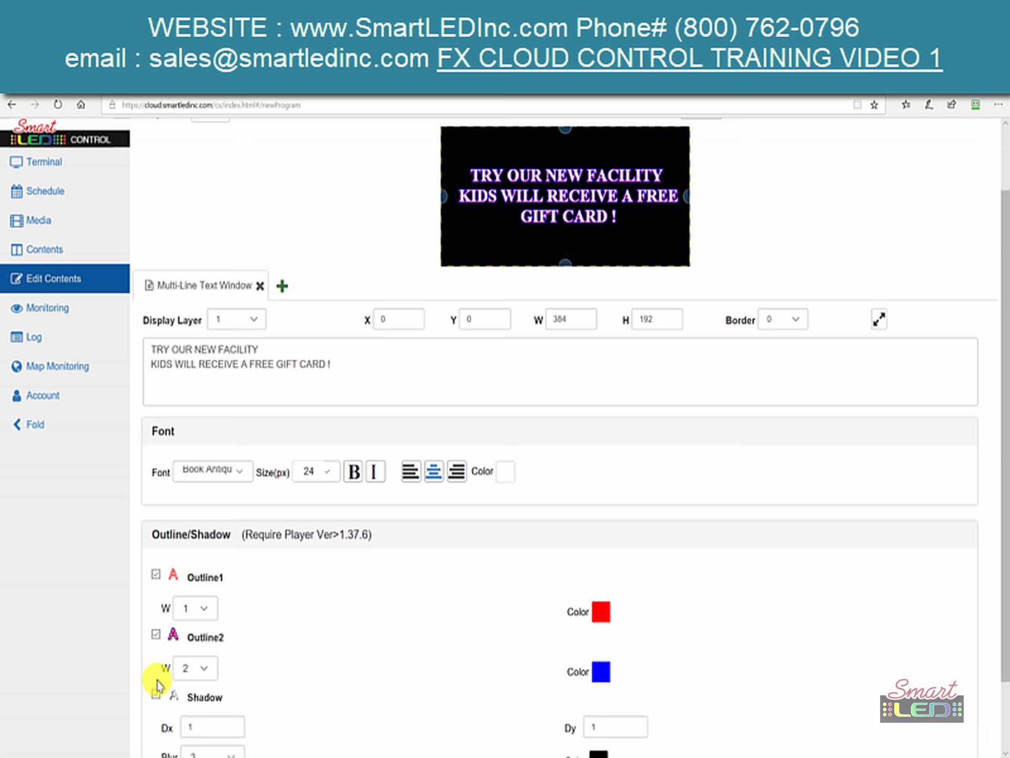
{"action": "scroll", "coordinate": [158, 684], "scroll_direction": "up", "scroll_amount": 2}
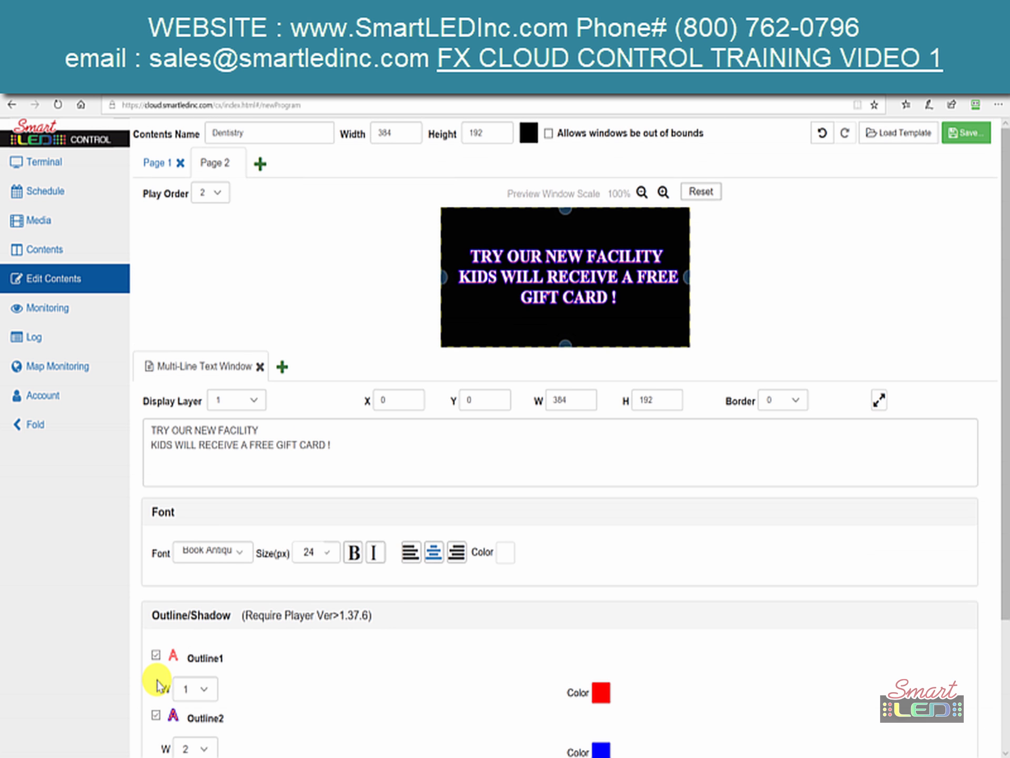
{"action": "scroll", "coordinate": [158, 684], "scroll_direction": "down", "scroll_amount": 3}
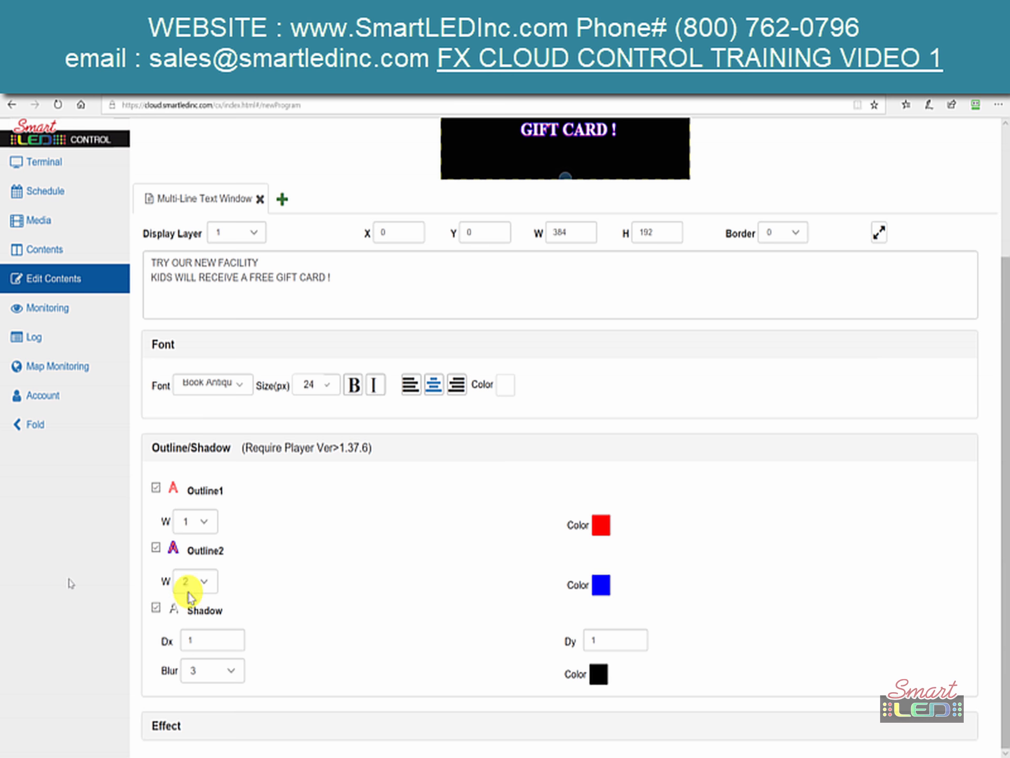
{"action": "scroll", "coordinate": [261, 634], "scroll_direction": "up", "scroll_amount": 2}
{"action": "scroll", "coordinate": [262, 633], "scroll_direction": "down", "scroll_amount": 2}
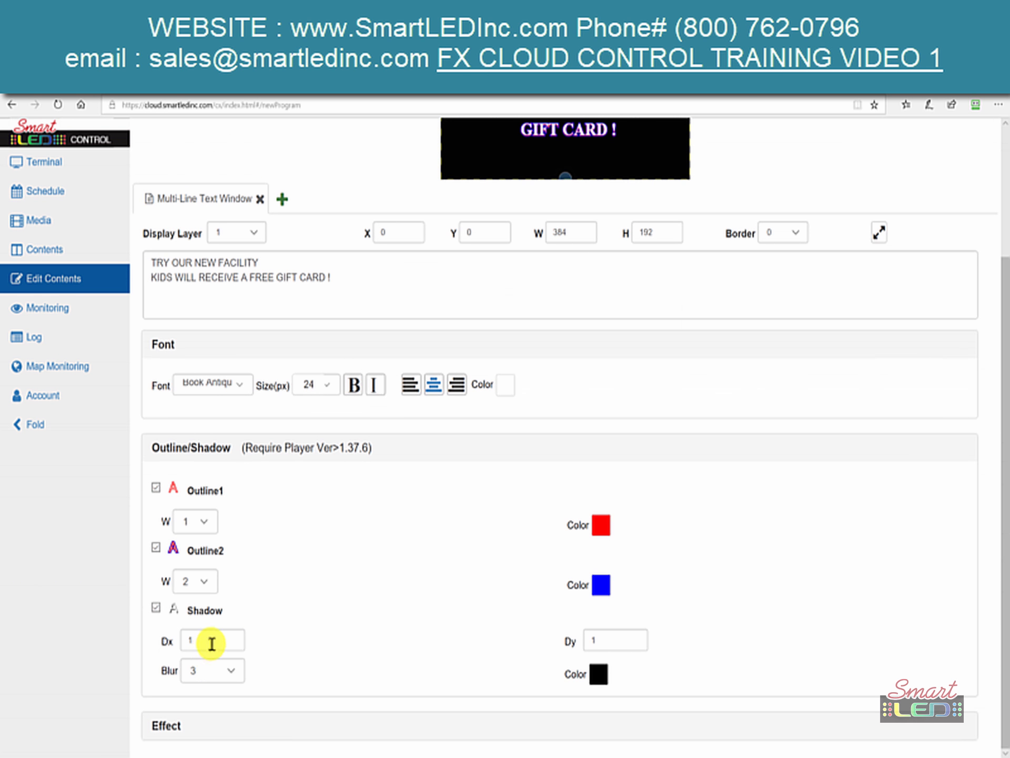
{"action": "left_click", "coordinate": [225, 670]}
{"action": "left_click", "coordinate": [225, 672]}
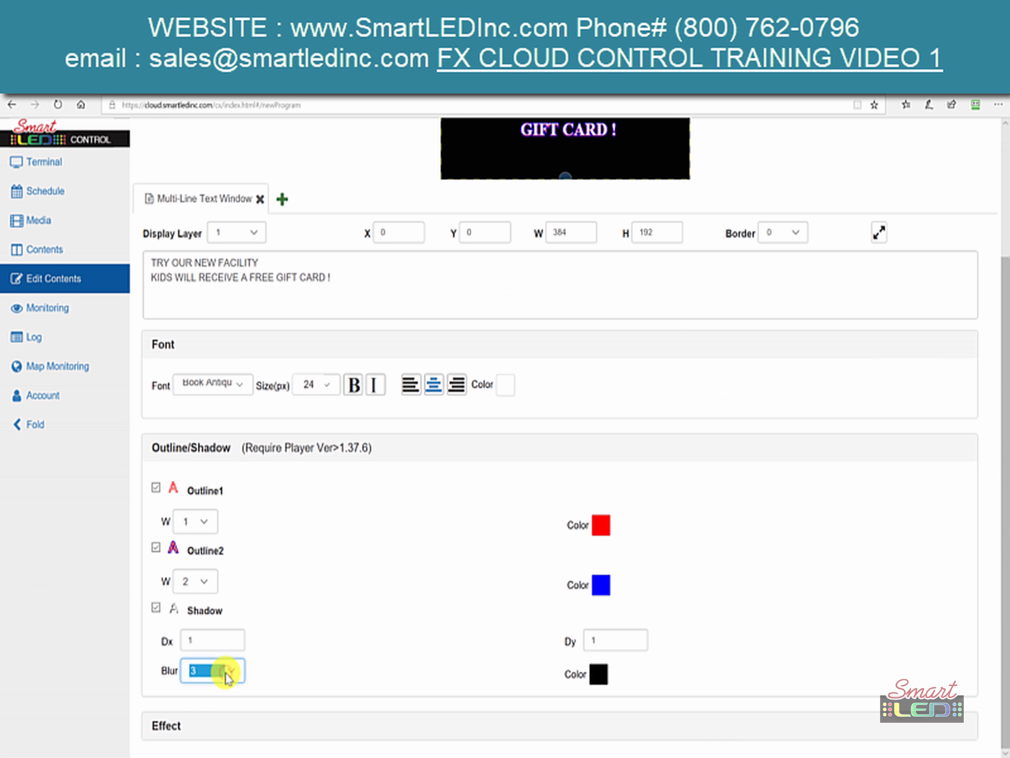
{"action": "left_click", "coordinate": [227, 673]}
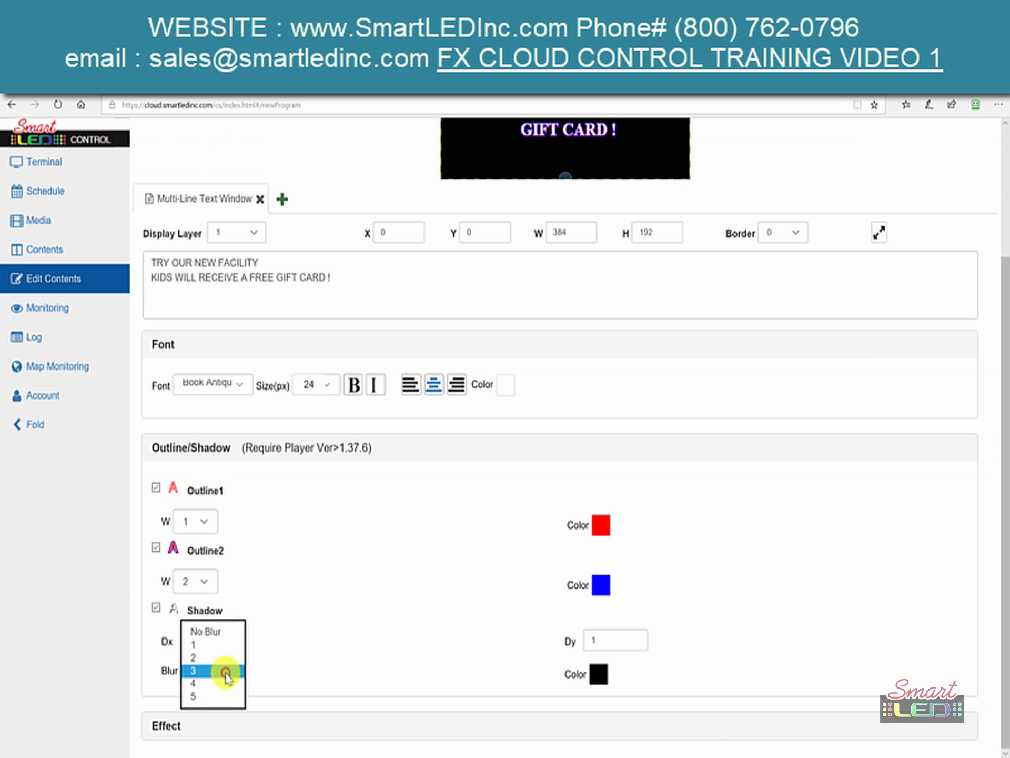
{"action": "left_click", "coordinate": [166, 610]}
{"action": "scroll", "coordinate": [343, 616], "scroll_direction": "up", "scroll_amount": 3}
{"action": "scroll", "coordinate": [291, 652], "scroll_direction": "down", "scroll_amount": 3}
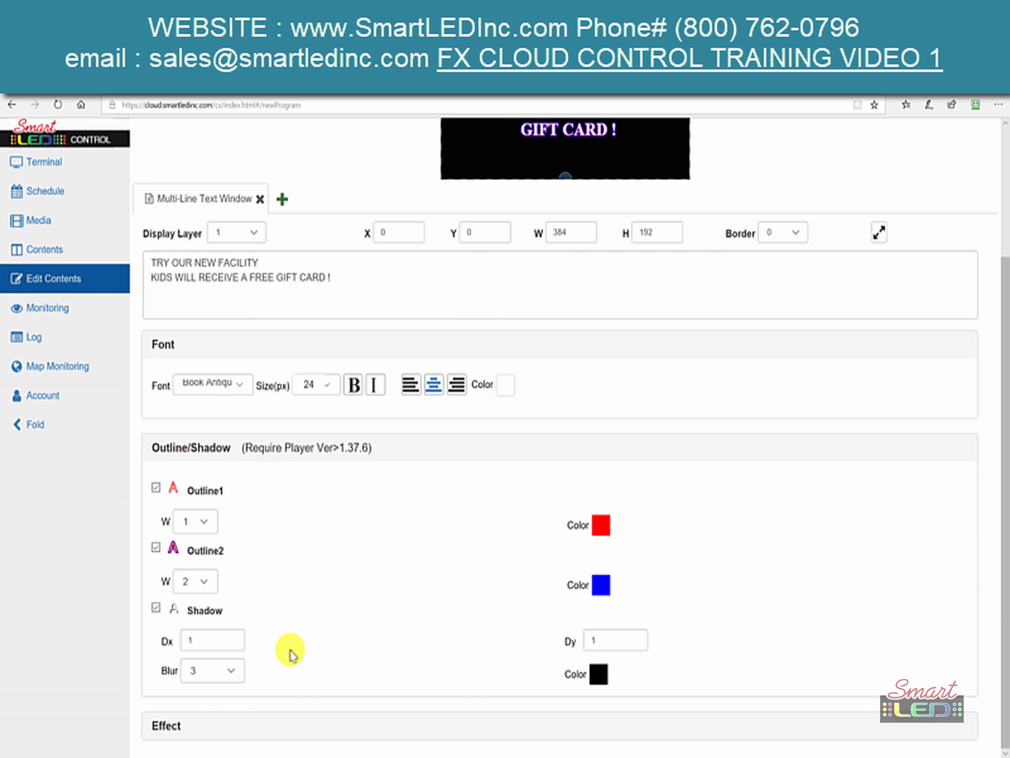
{"action": "left_click", "coordinate": [157, 609]}
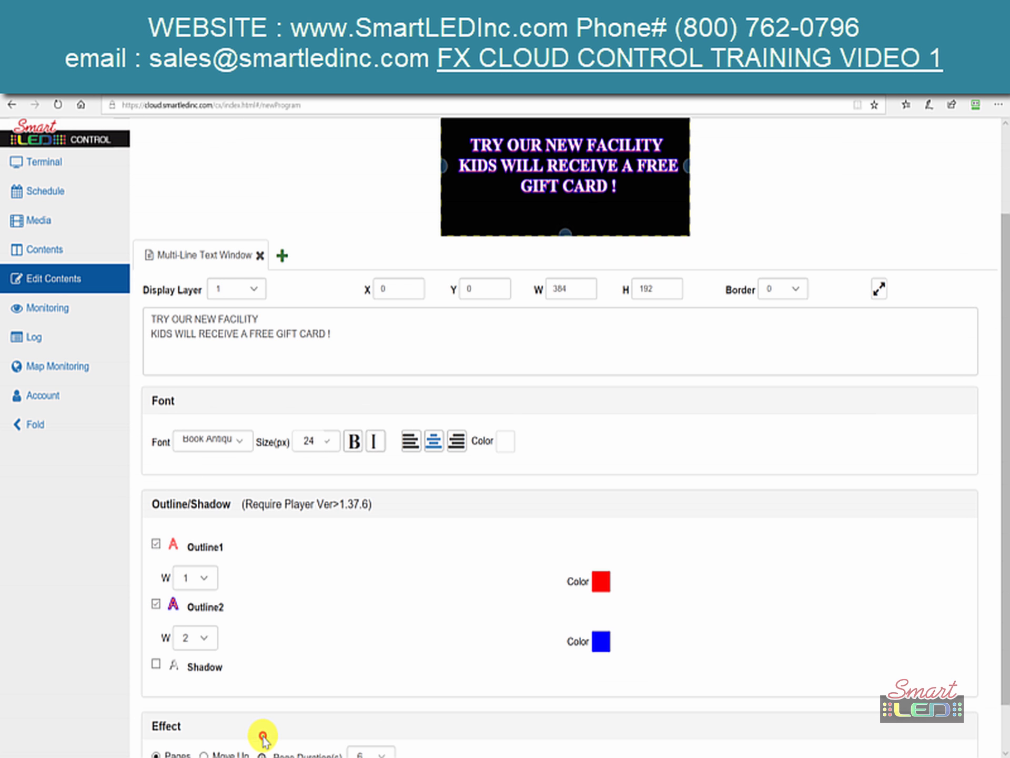
- Set the page duration to 10 seconds
{"action": "scroll", "coordinate": [263, 739], "scroll_direction": "down", "scroll_amount": 1}
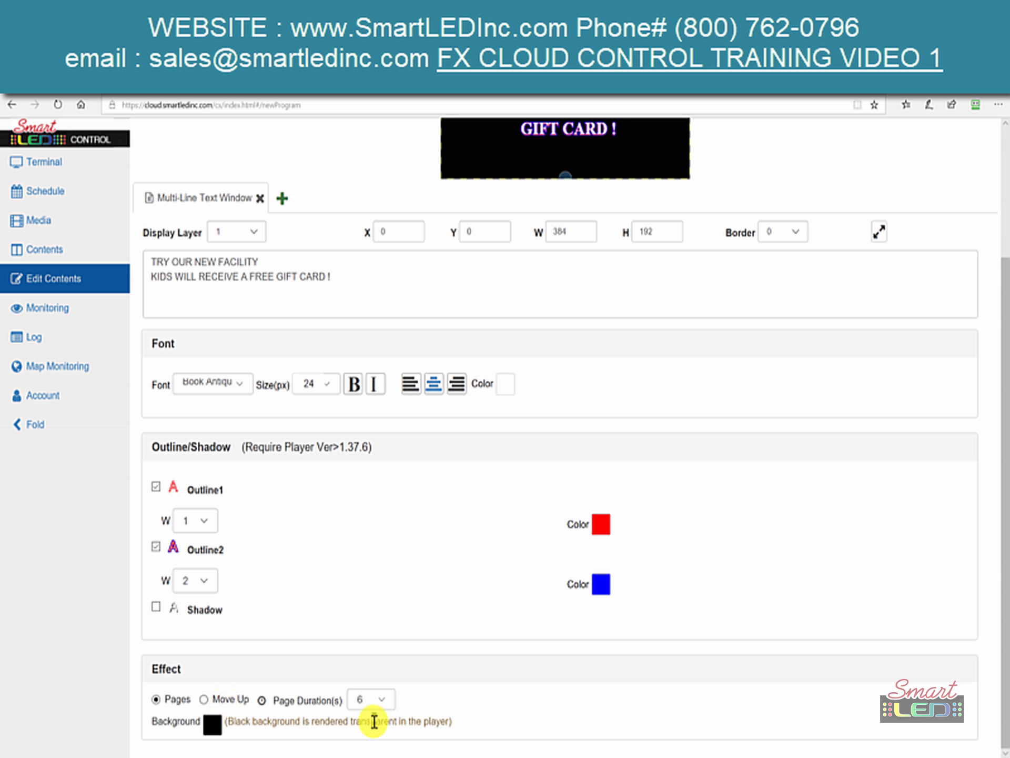
{"action": "left_click", "coordinate": [372, 702]}
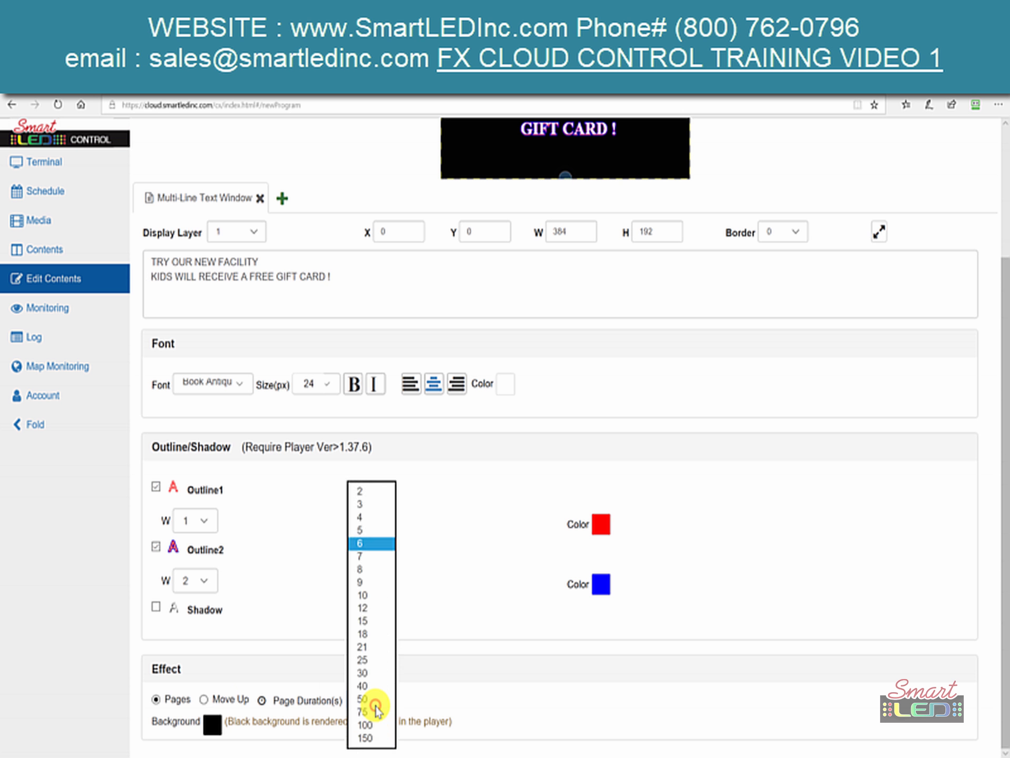
{"action": "left_click", "coordinate": [366, 597]}
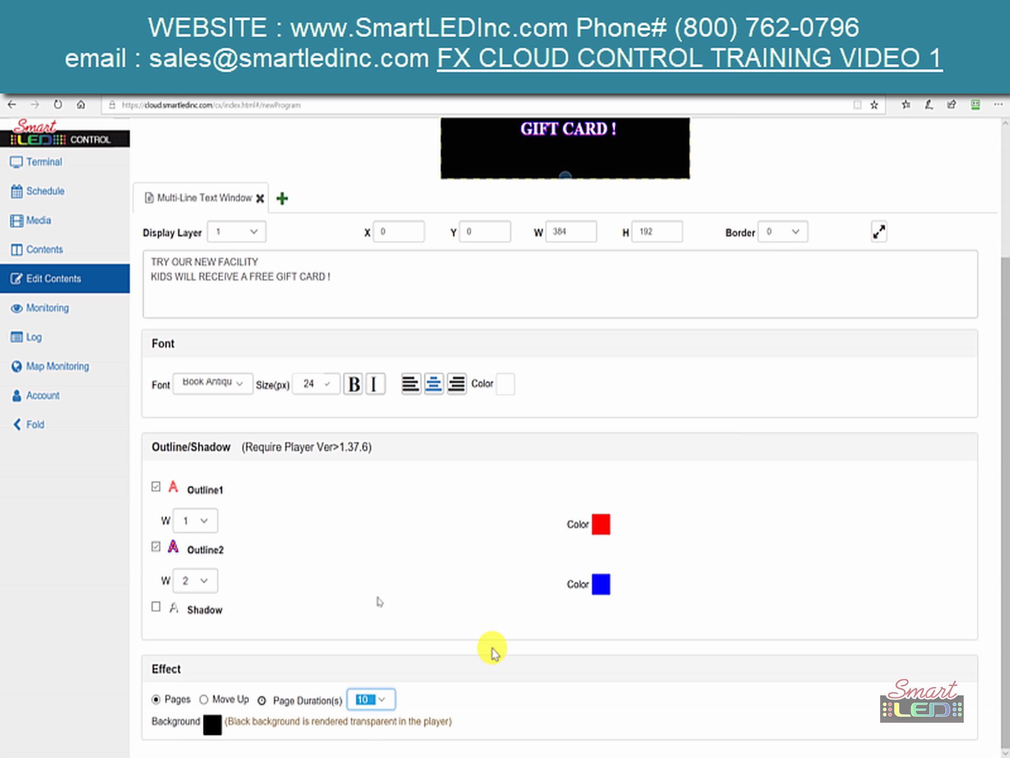
{"action": "scroll", "coordinate": [593, 695], "scroll_direction": "up", "scroll_amount": 3}
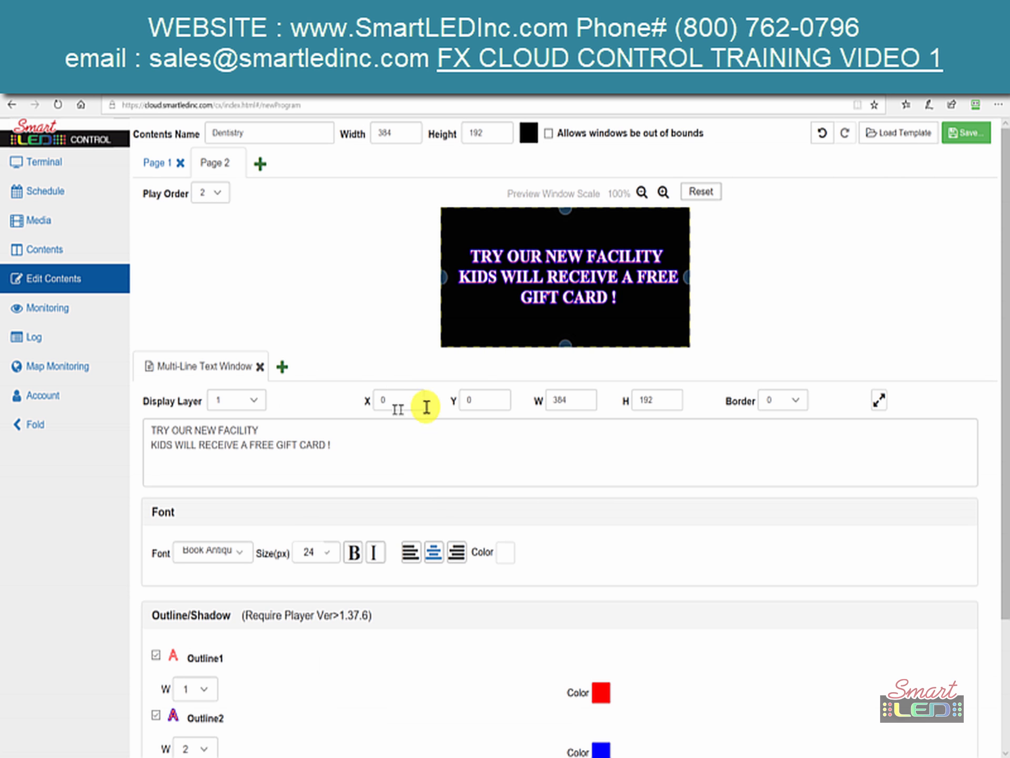
- Set Page 2's play order to 1
{"action": "left_click", "coordinate": [146, 167]}
{"action": "left_click", "coordinate": [208, 167]}
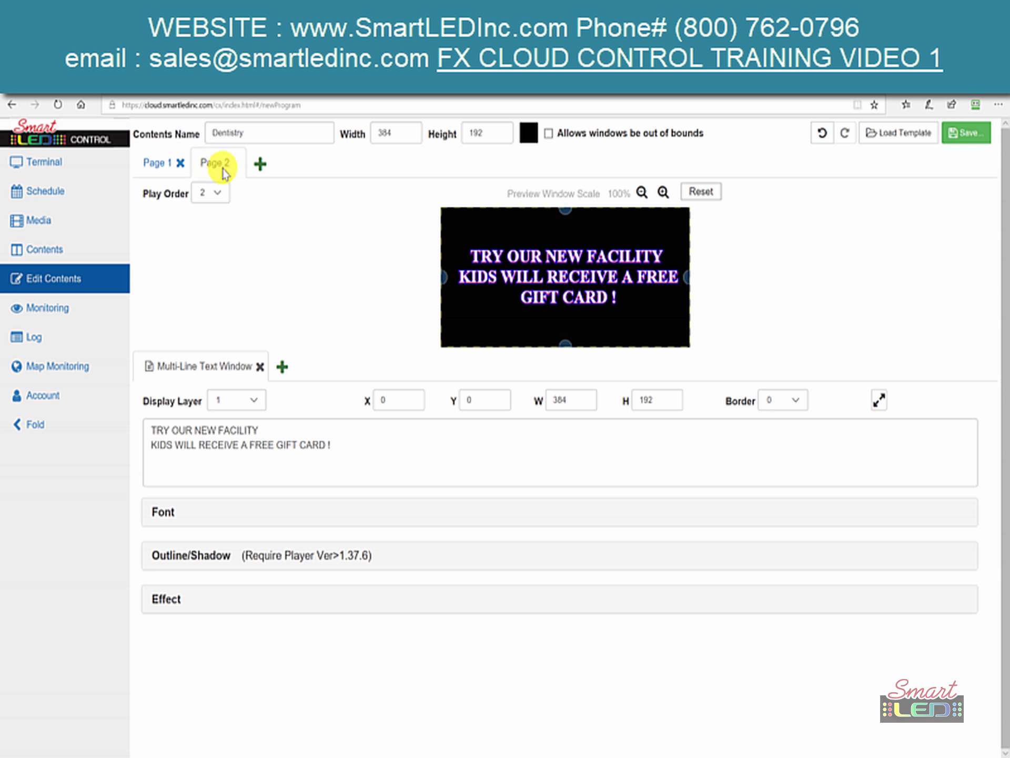
{"action": "left_click_drag", "start_coordinate": [223, 168], "coordinate": [171, 172]}
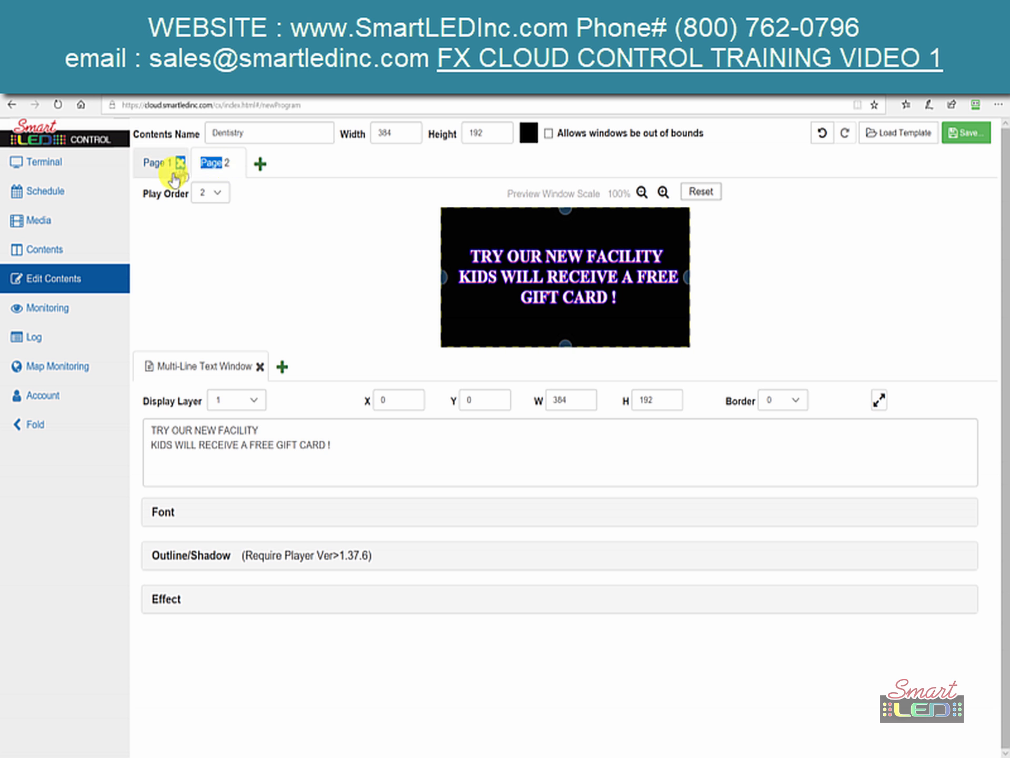
{"action": "left_click", "coordinate": [172, 172]}
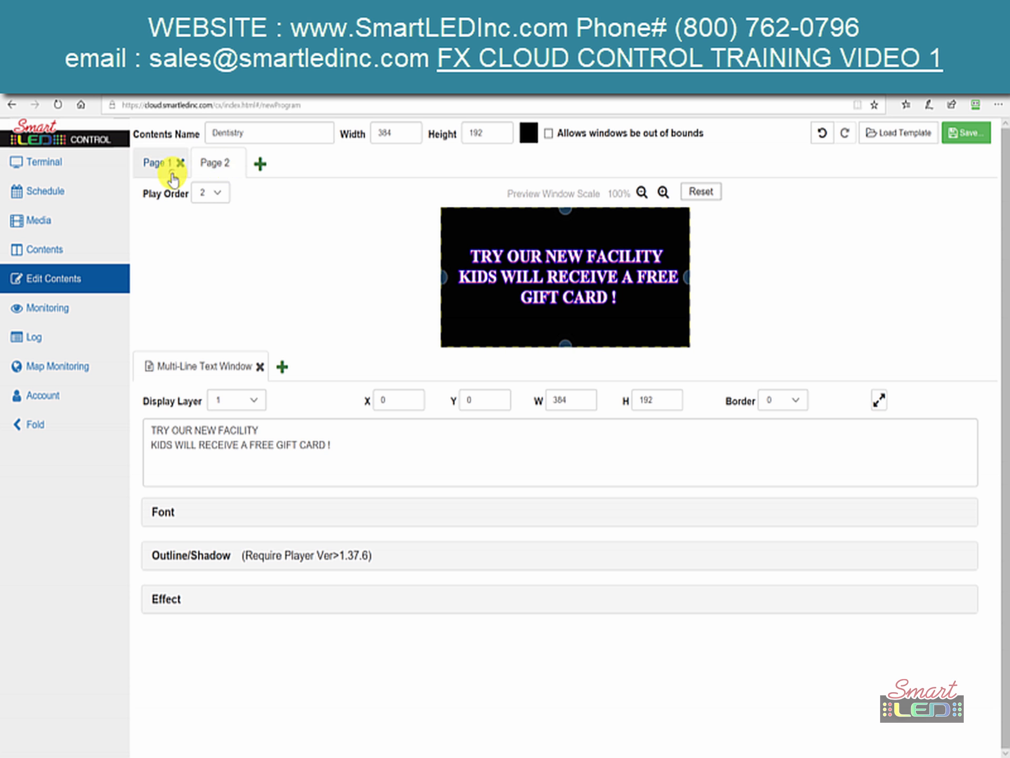
{"action": "left_click", "coordinate": [216, 194]}
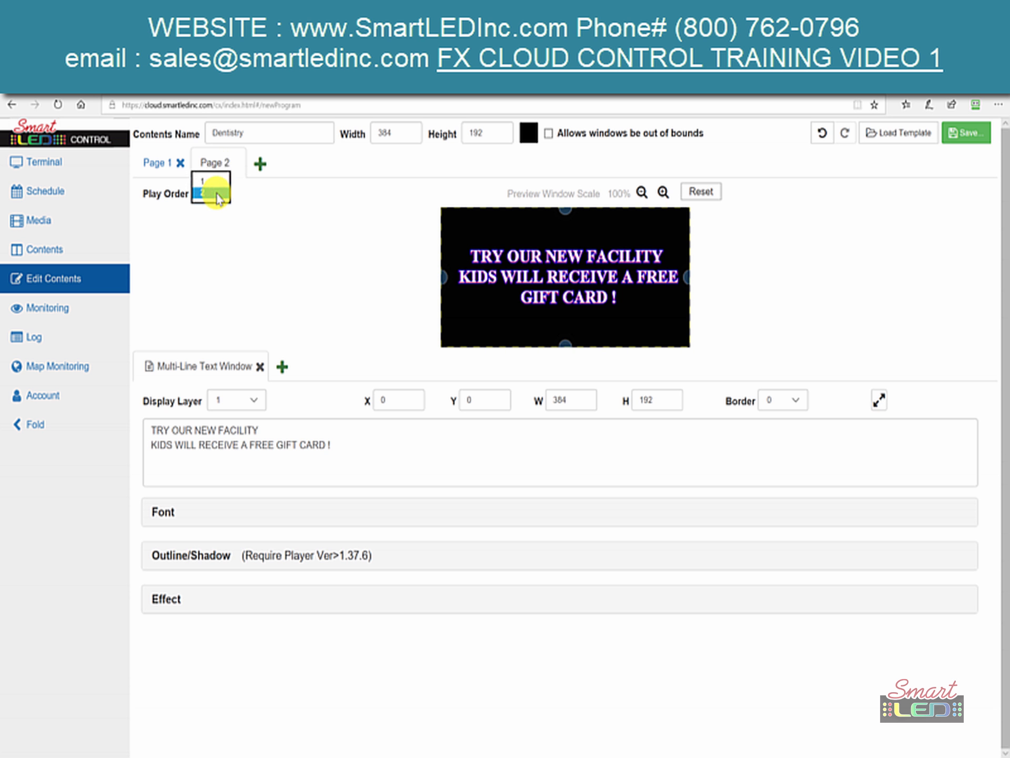
{"action": "left_click", "coordinate": [210, 182]}
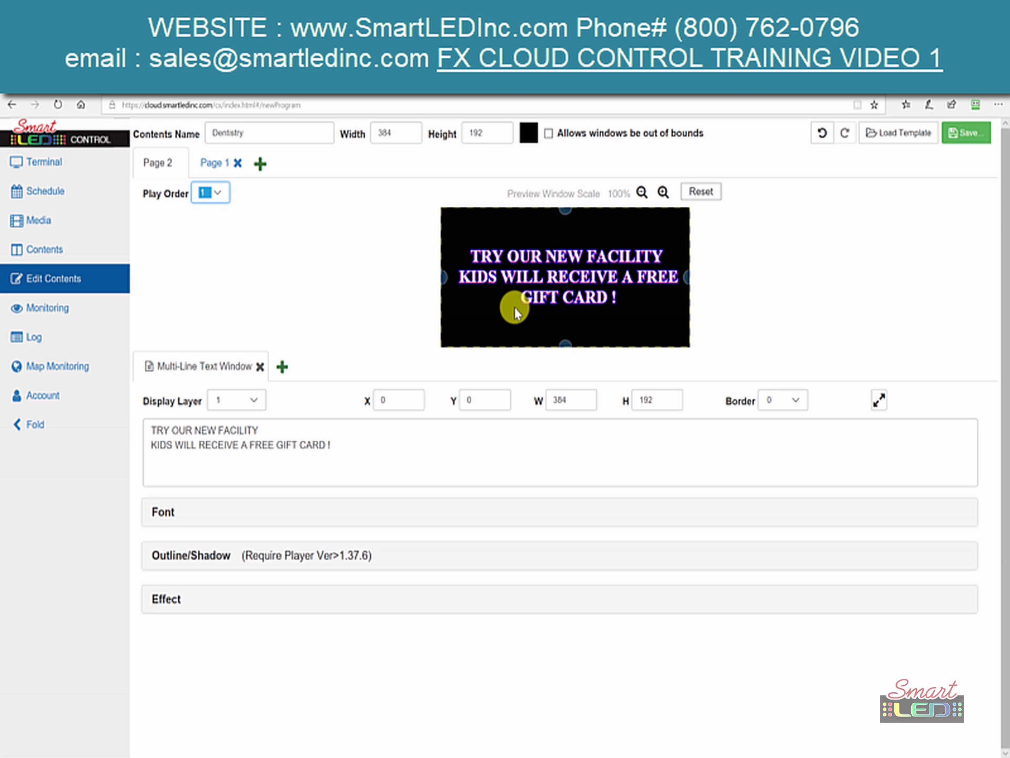
- Set Page 1's play order back to 1 so it plays ahead of Page 2
{"action": "left_click", "coordinate": [215, 158]}
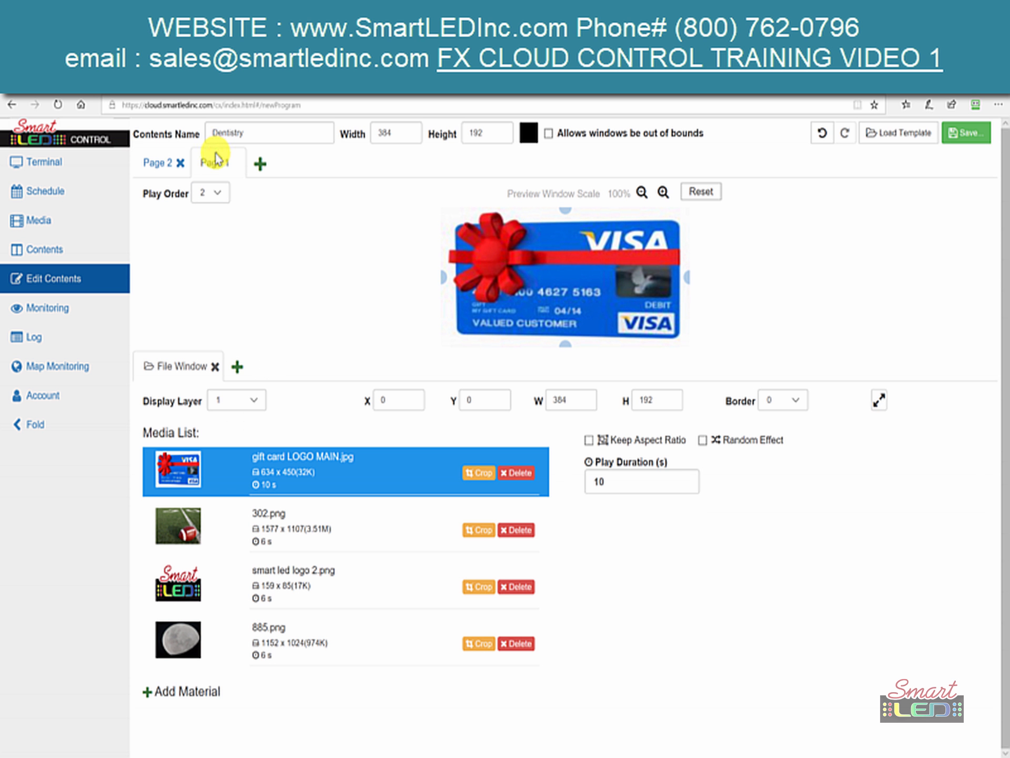
{"action": "left_click", "coordinate": [156, 164]}
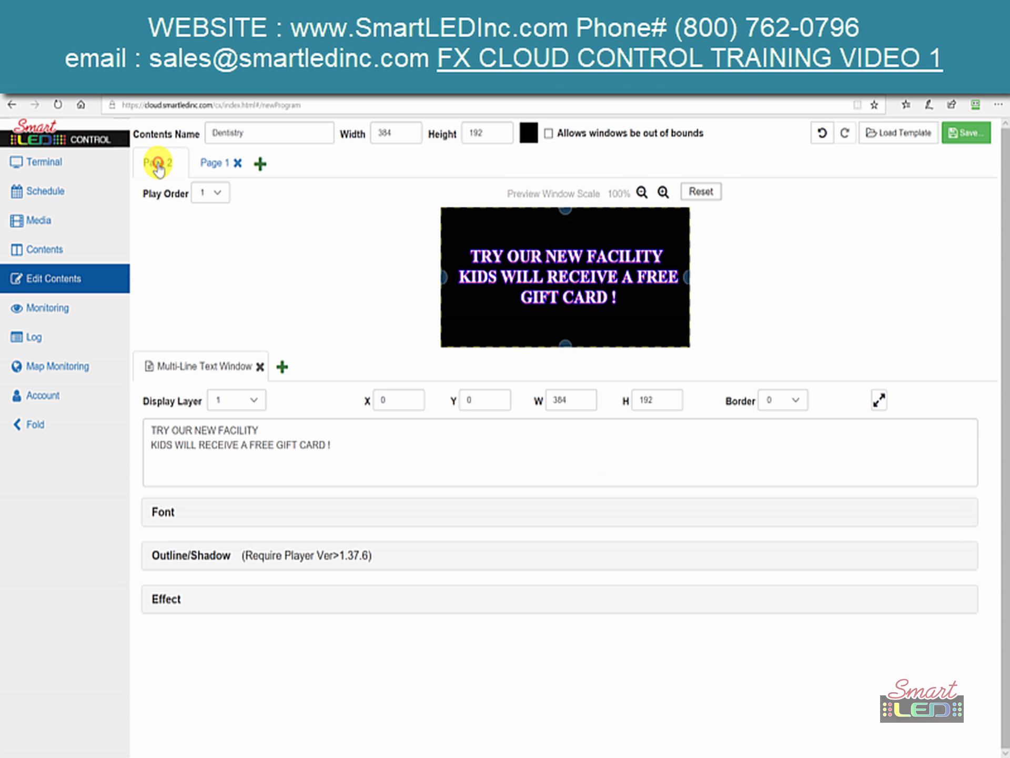
{"action": "left_click", "coordinate": [220, 163]}
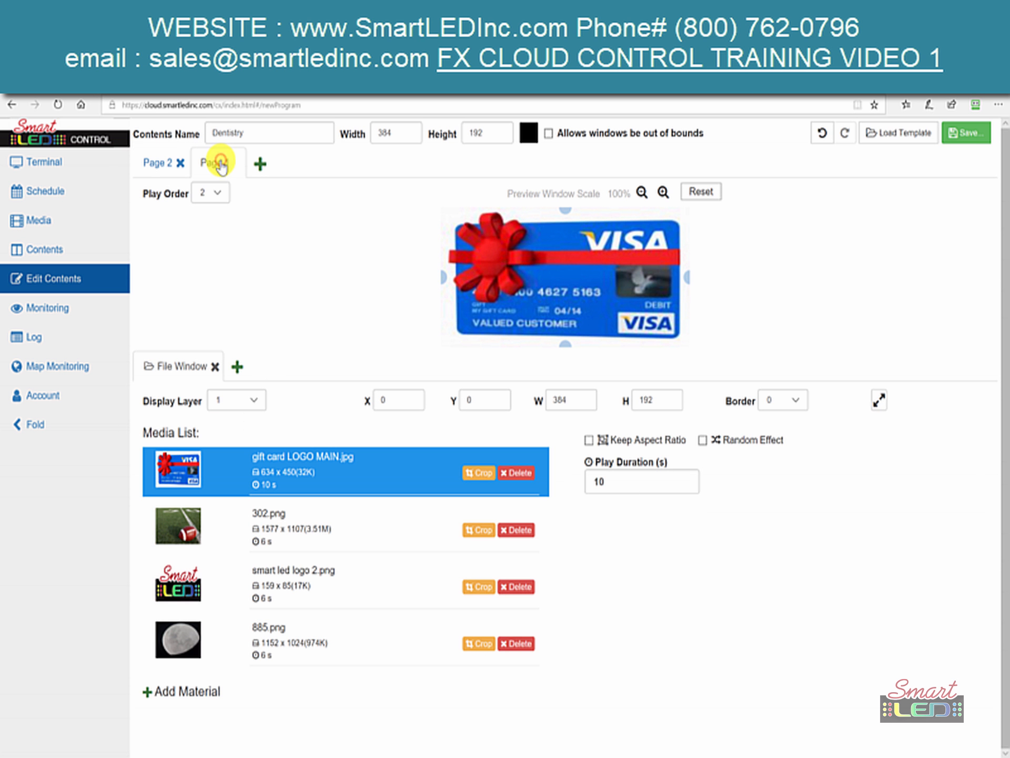
{"action": "left_click_drag", "start_coordinate": [221, 161], "coordinate": [150, 175]}
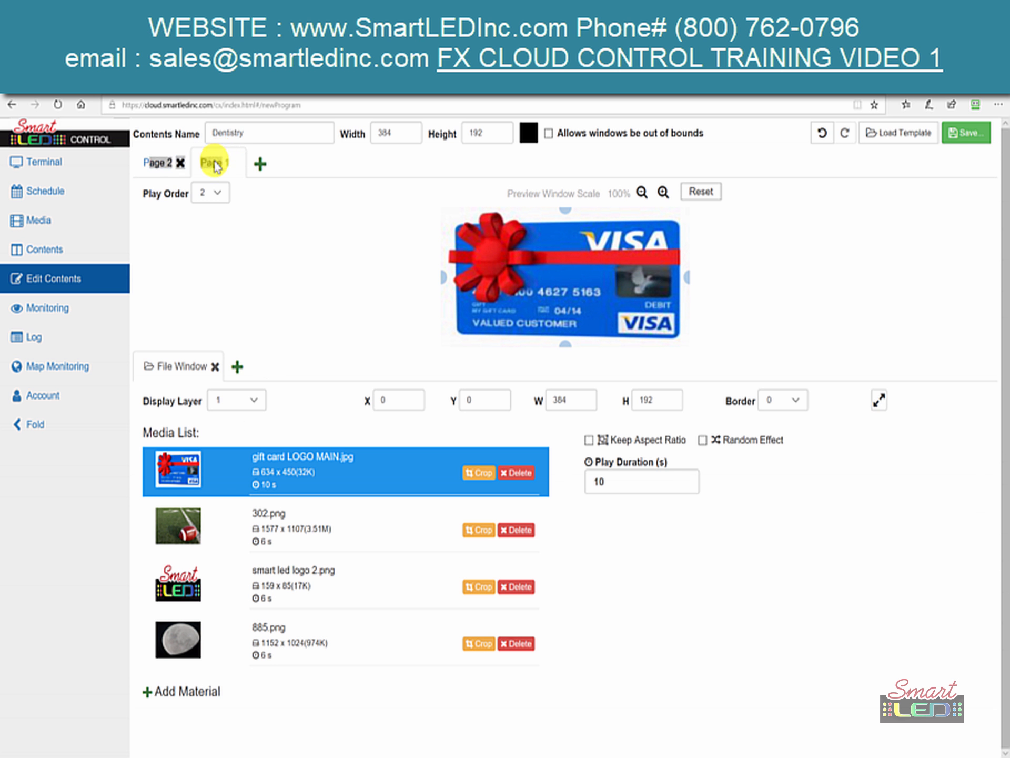
{"action": "left_click", "coordinate": [228, 208]}
{"action": "left_click", "coordinate": [225, 204]}
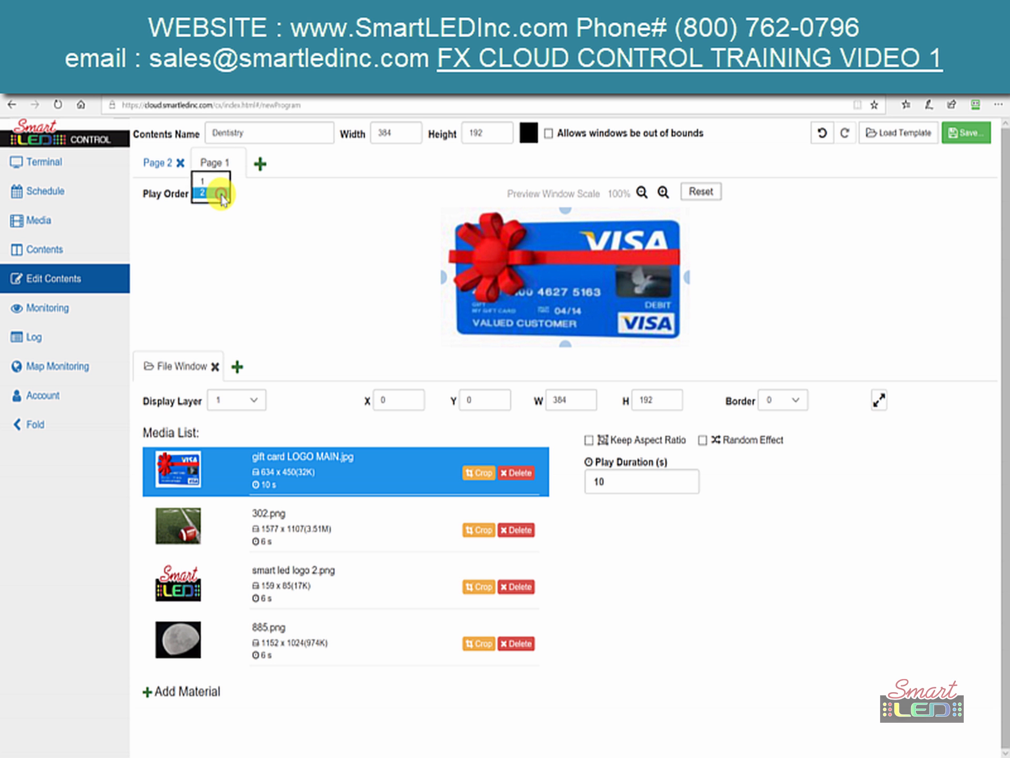
{"action": "left_click", "coordinate": [211, 184]}
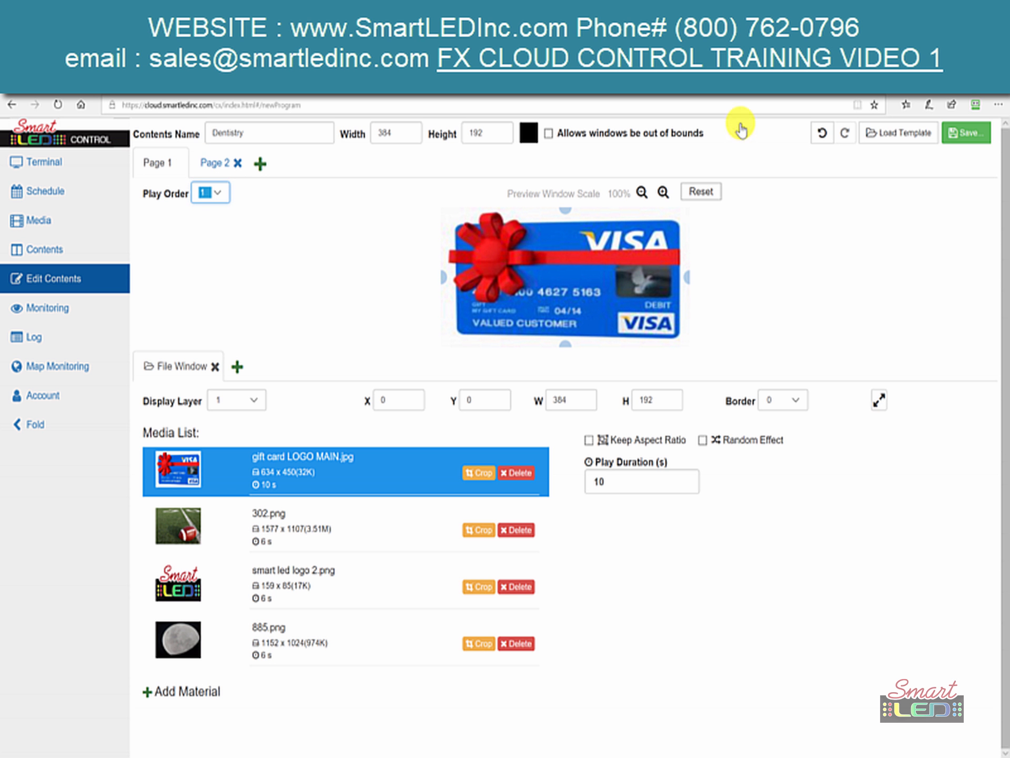
- Save Dentistry via the Save drop-down, bringing up its publish dialog
{"action": "left_click", "coordinate": [967, 140]}
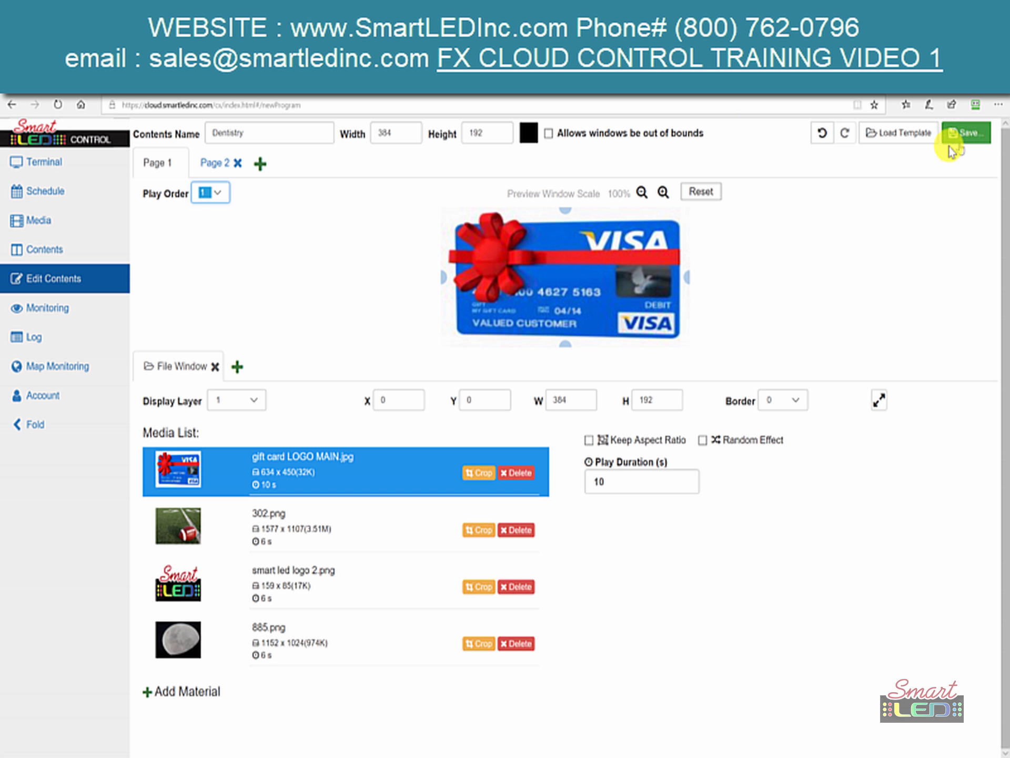
{"action": "left_click", "coordinate": [978, 146]}
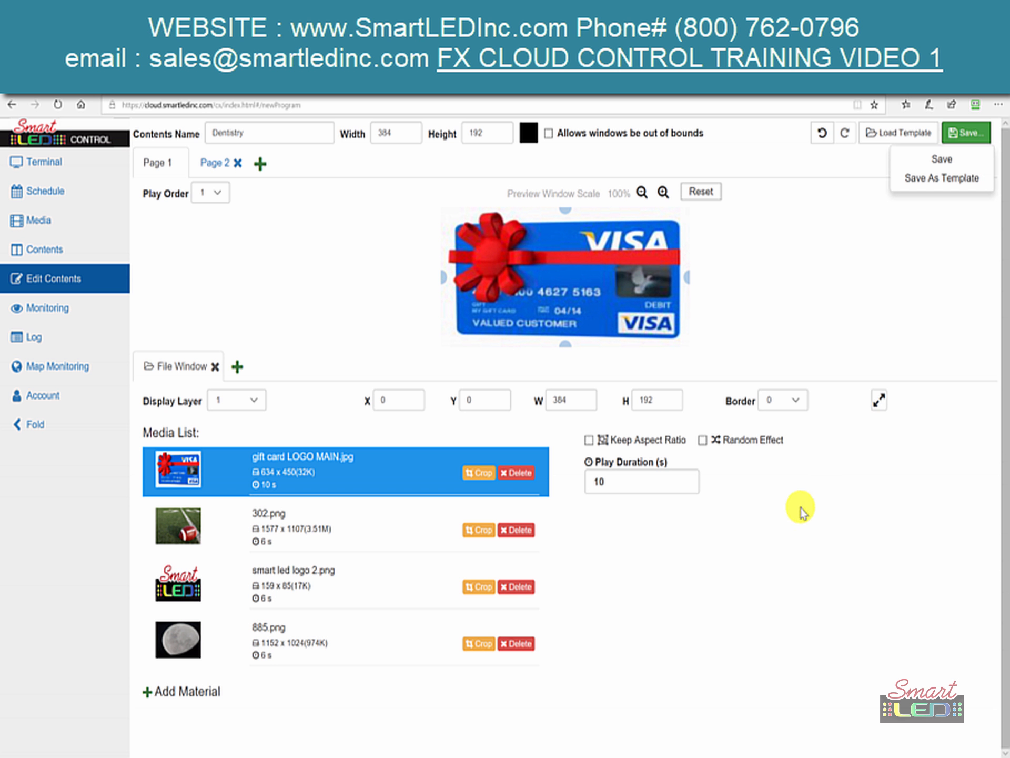
{"action": "left_click", "coordinate": [942, 161]}
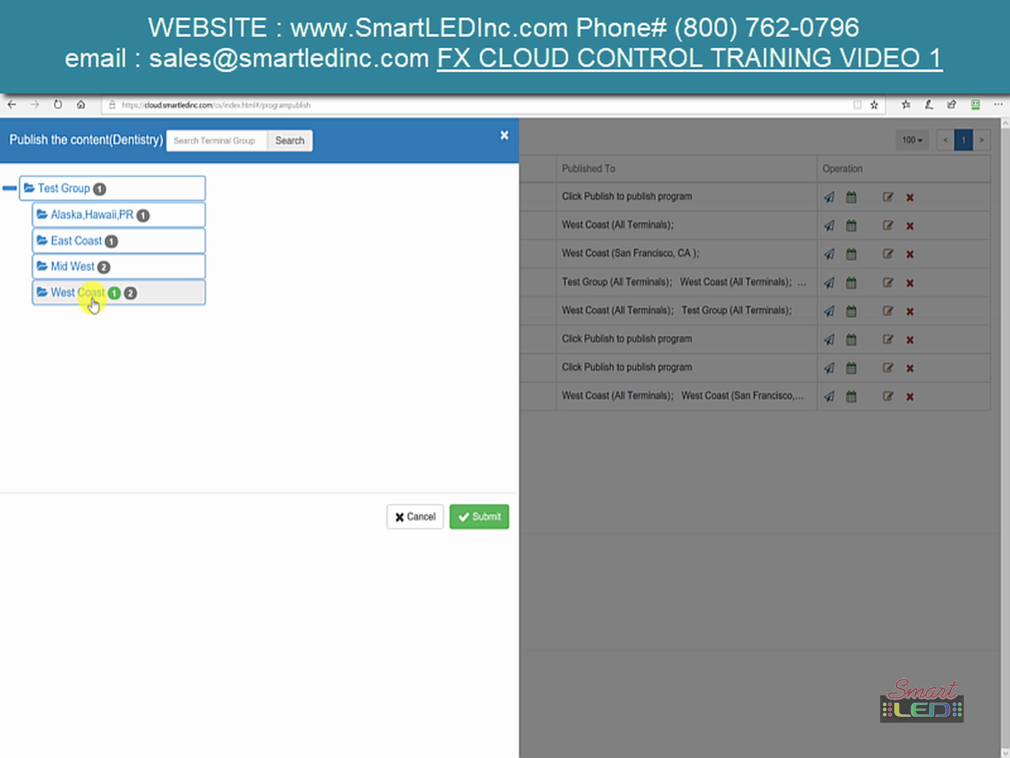
- Publish Dentistry only to SmartLED, unchecking San Francisco, Los Angeles, Dallas and Chicago
{"action": "left_click", "coordinate": [79, 266]}
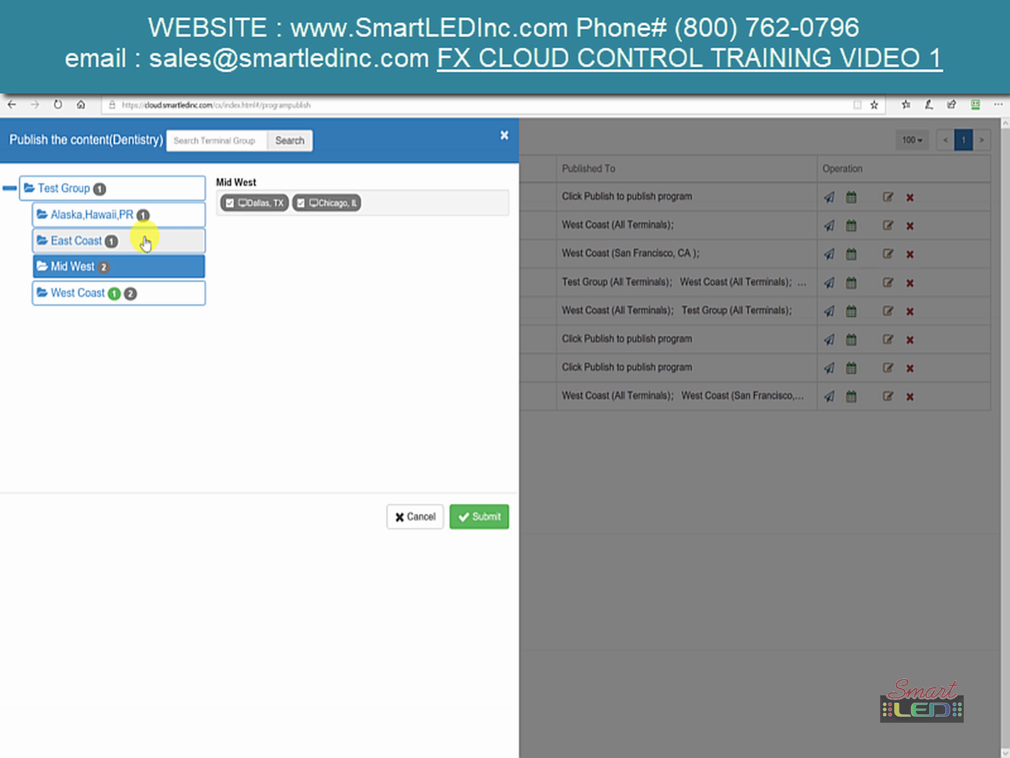
{"action": "left_click", "coordinate": [90, 303]}
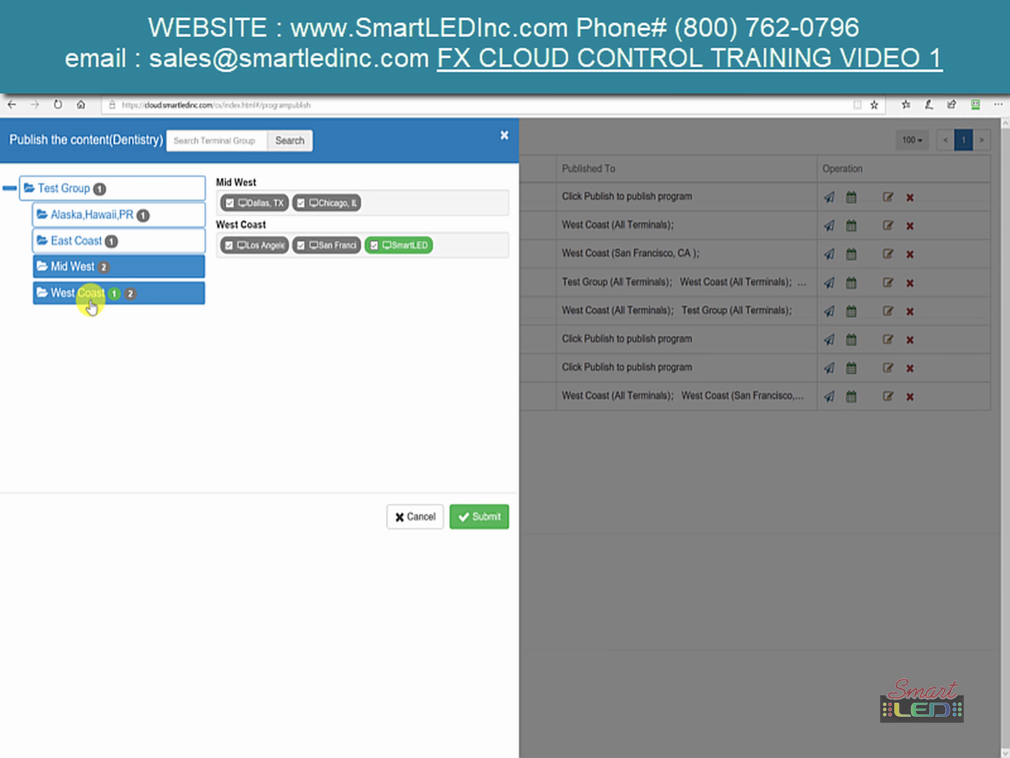
{"action": "left_click", "coordinate": [303, 252]}
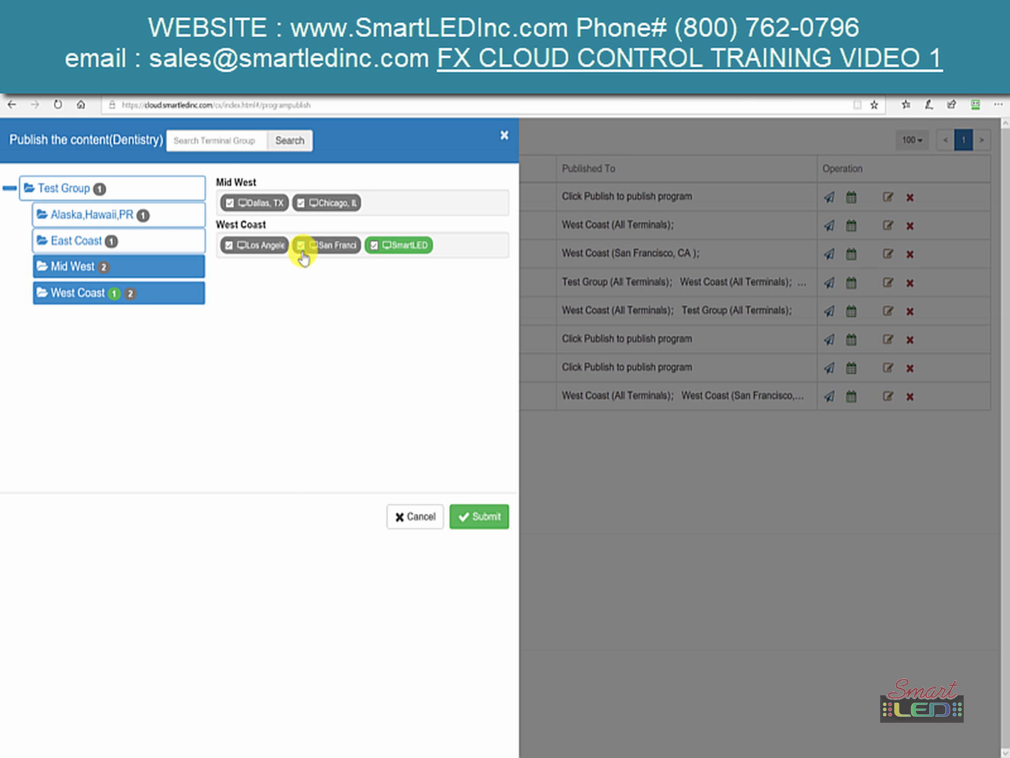
{"action": "left_click", "coordinate": [227, 246]}
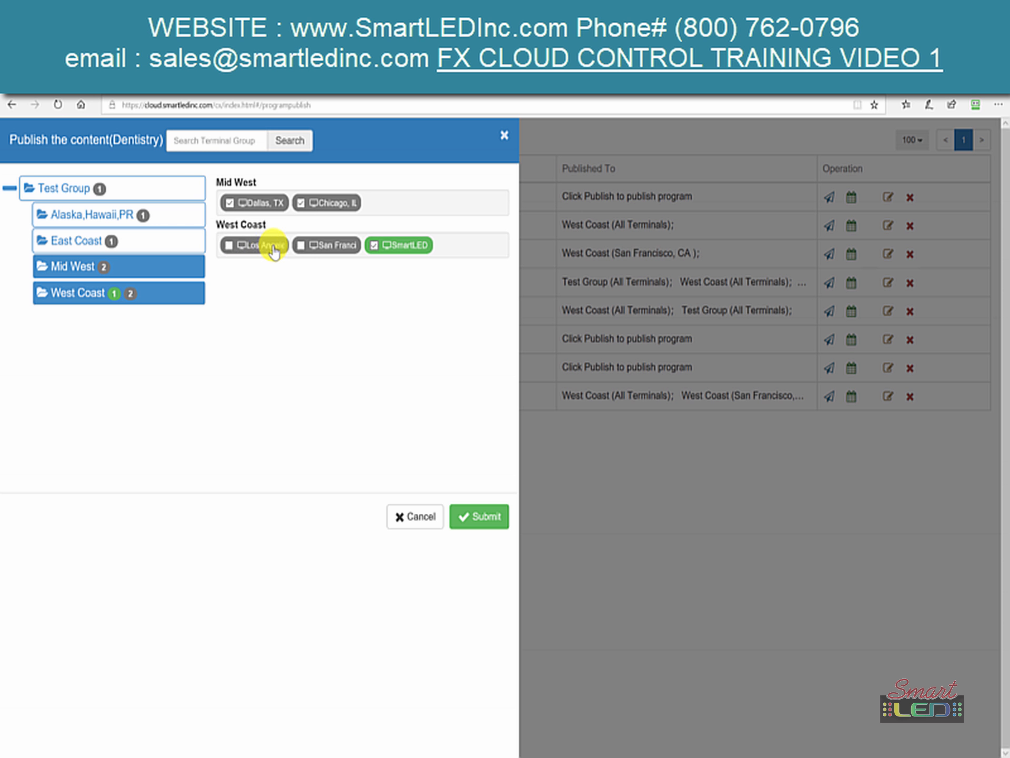
{"action": "left_click", "coordinate": [230, 203]}
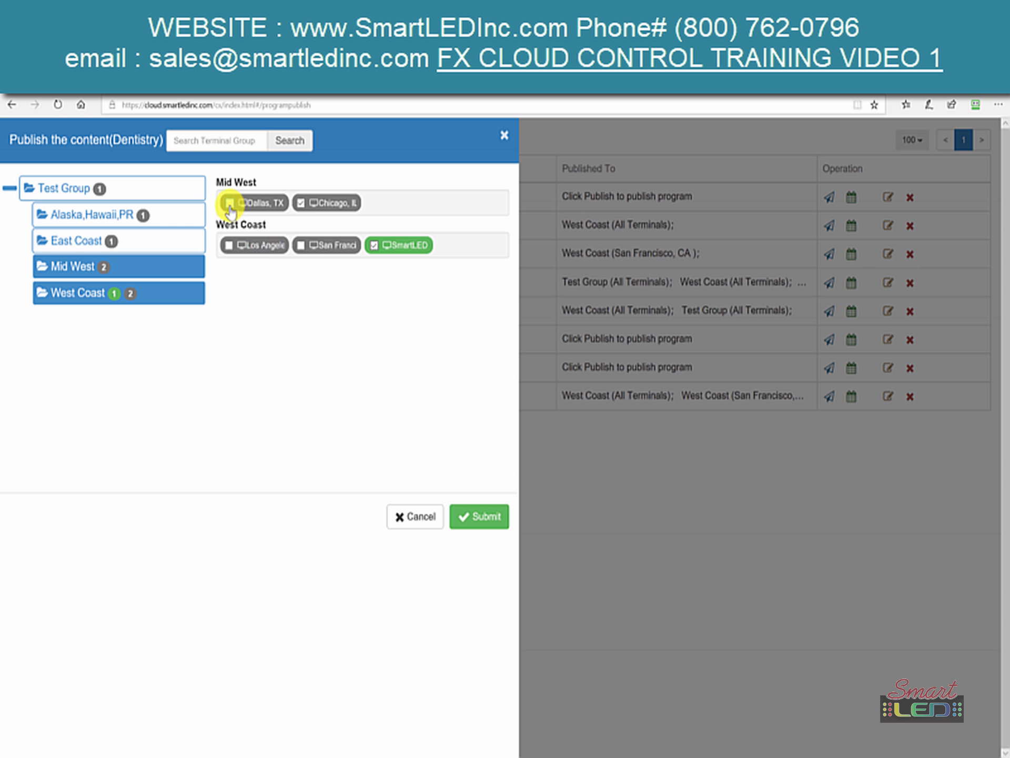
{"action": "left_click", "coordinate": [300, 204]}
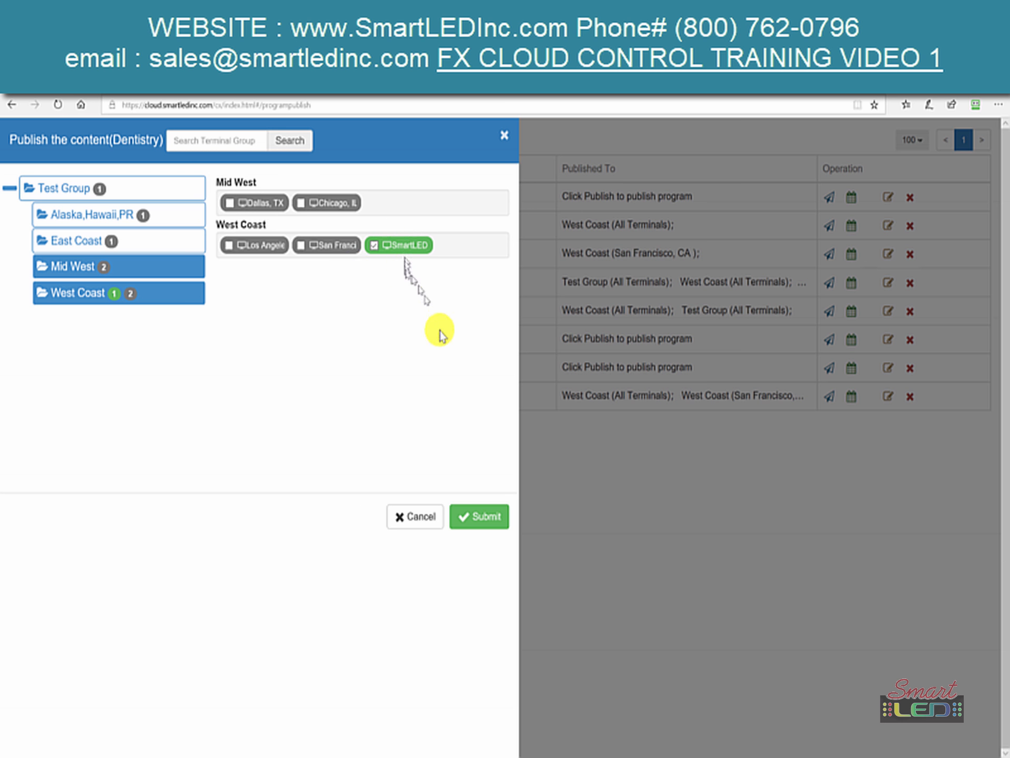
{"action": "left_click", "coordinate": [465, 531]}
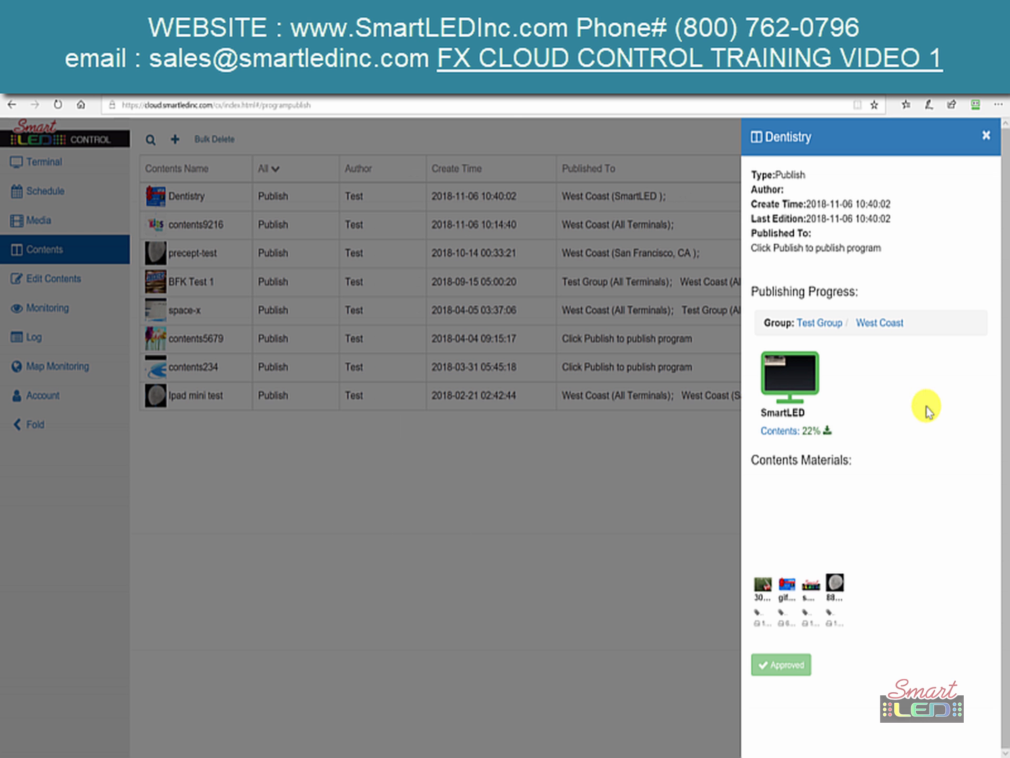
- Check SmartLED's screenshot with two refreshes, then close it and the Dentistry panel
{"action": "left_click", "coordinate": [800, 377]}
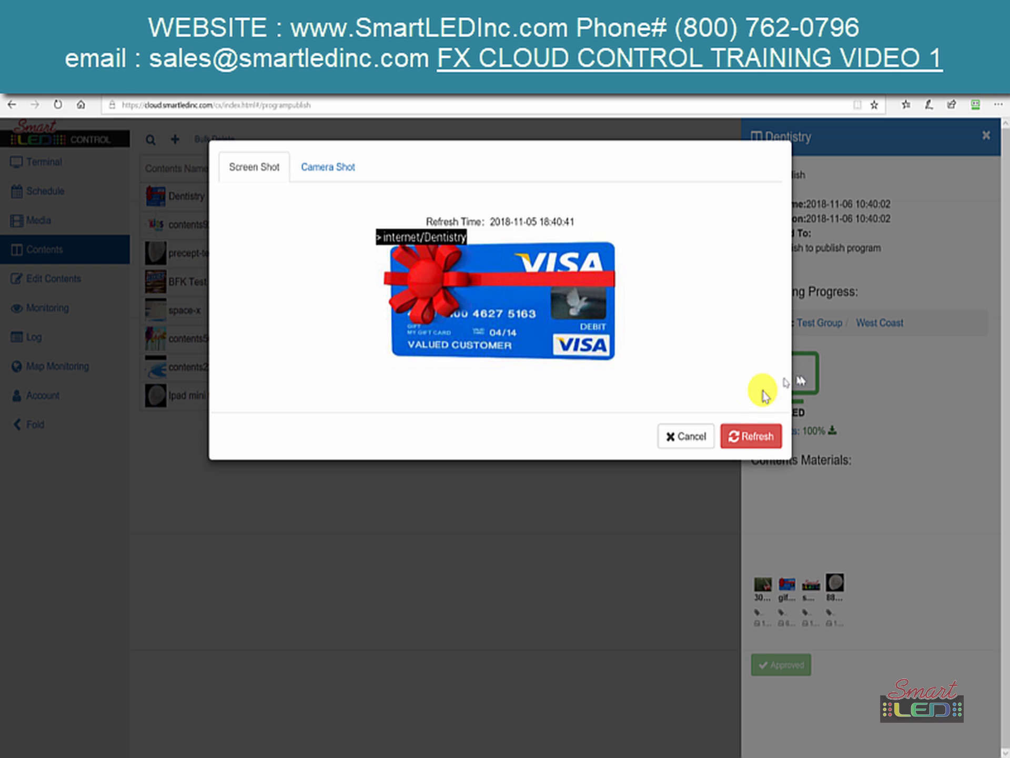
{"action": "left_click", "coordinate": [737, 435]}
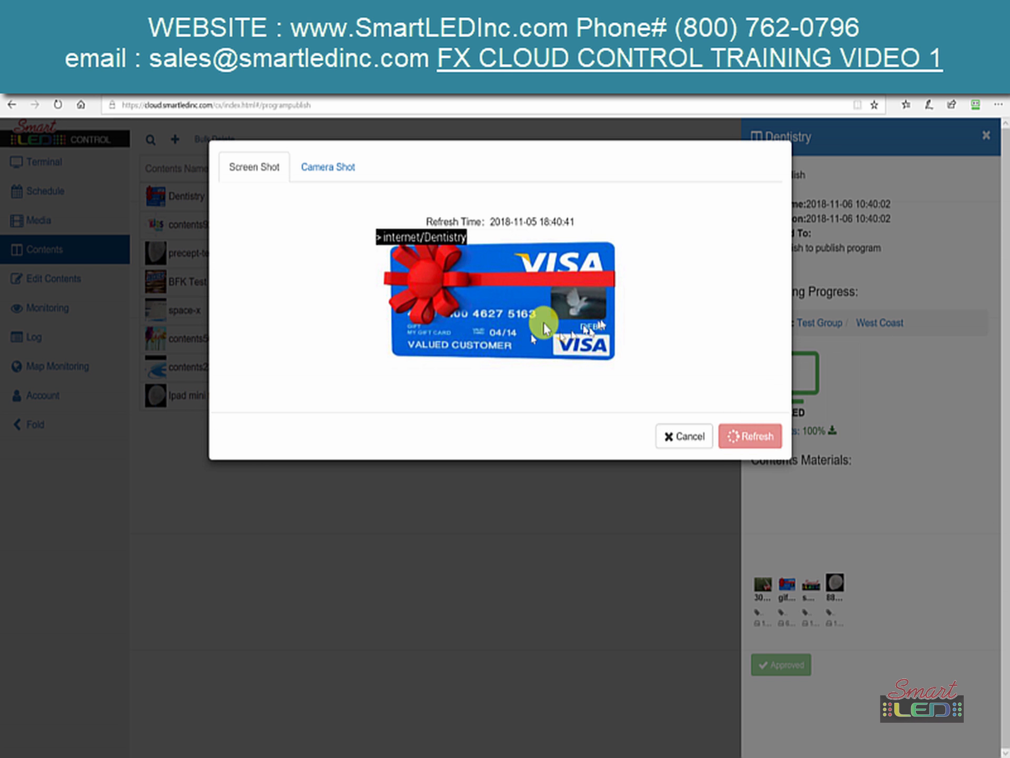
{"action": "left_click", "coordinate": [777, 442]}
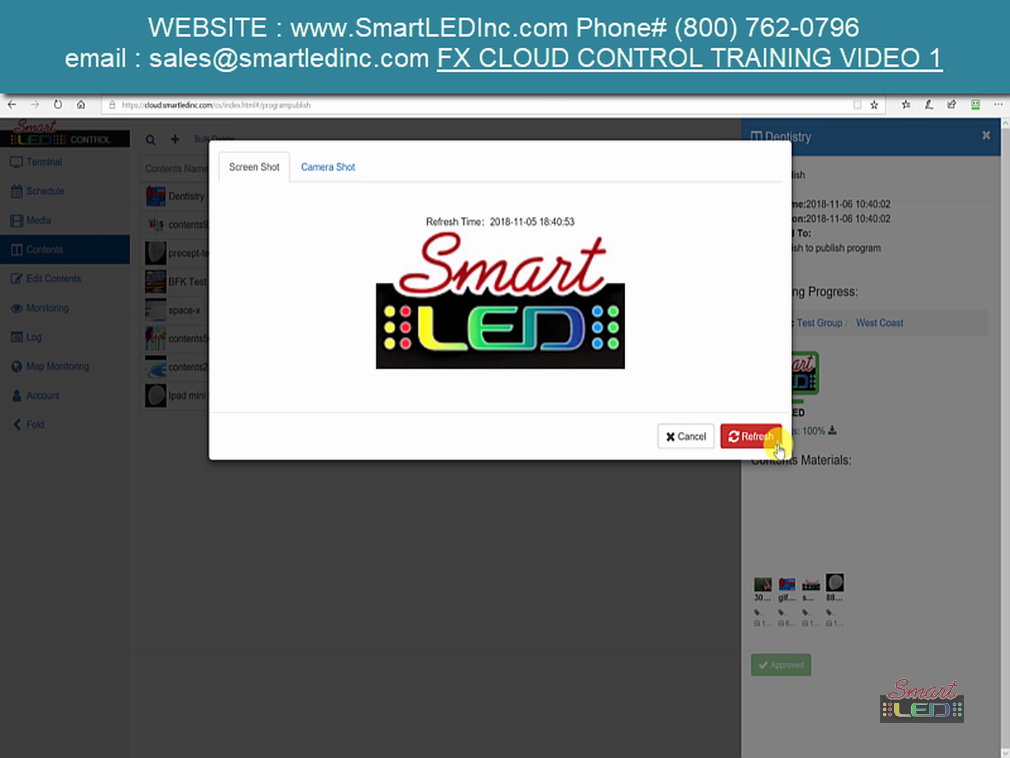
{"action": "left_click", "coordinate": [679, 441]}
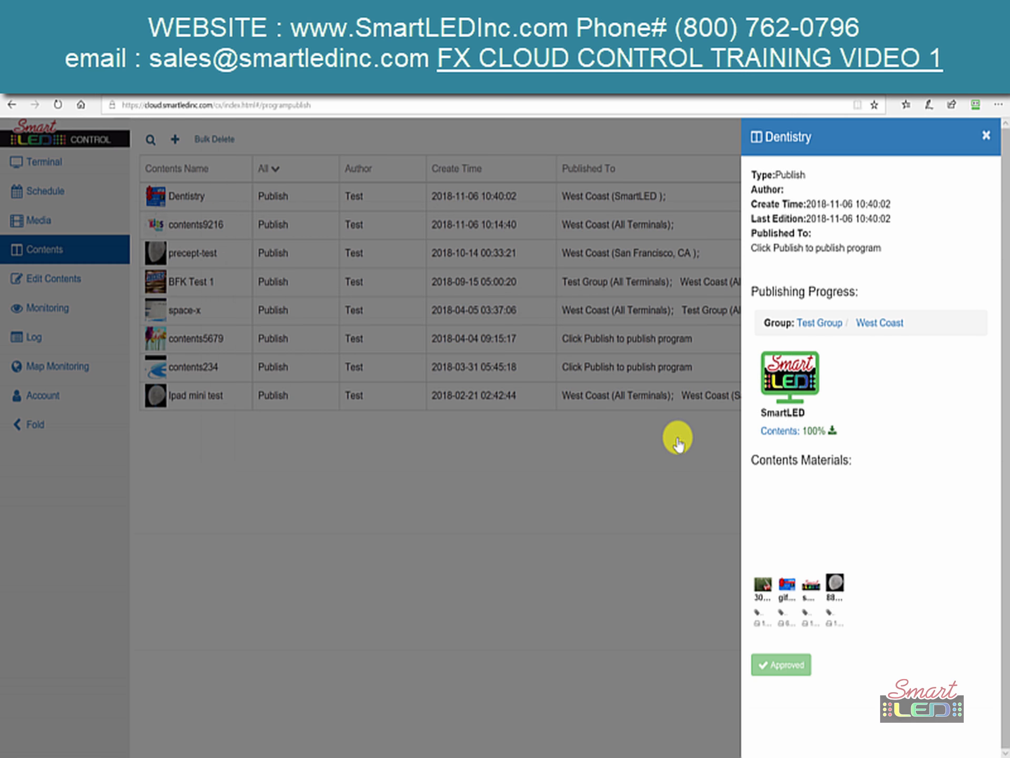
{"action": "left_click", "coordinate": [639, 505]}
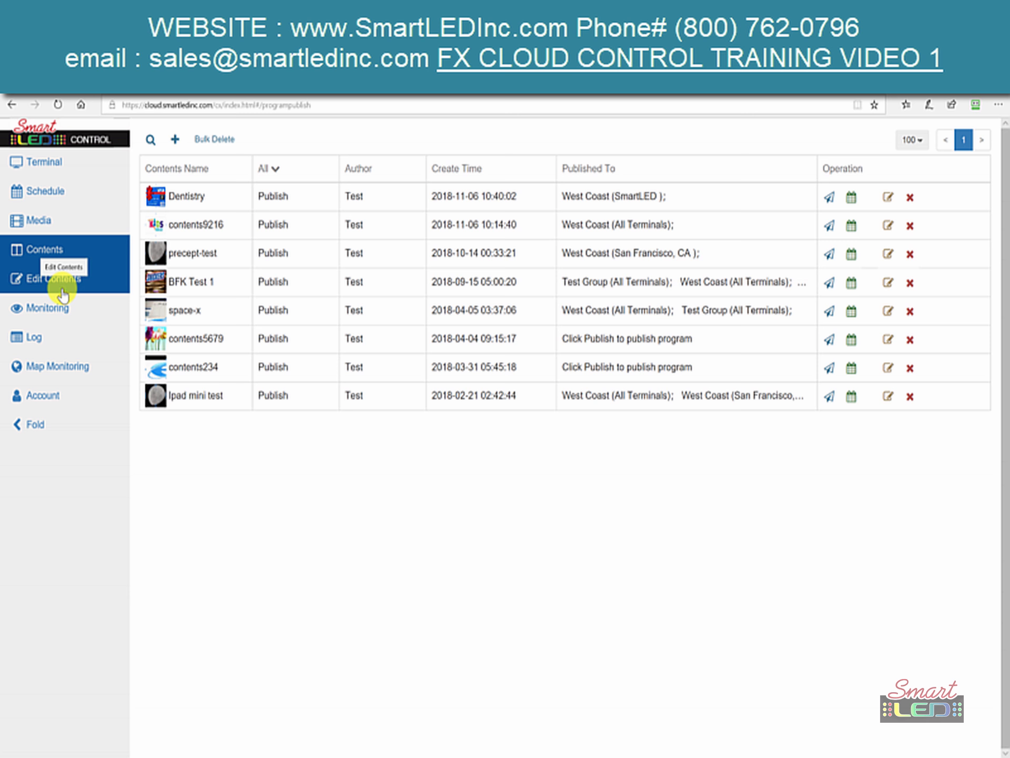
- From the Terminal view, refresh SmartLED's screenshot, then open its Contents: 100% list
{"action": "left_click", "coordinate": [28, 169]}
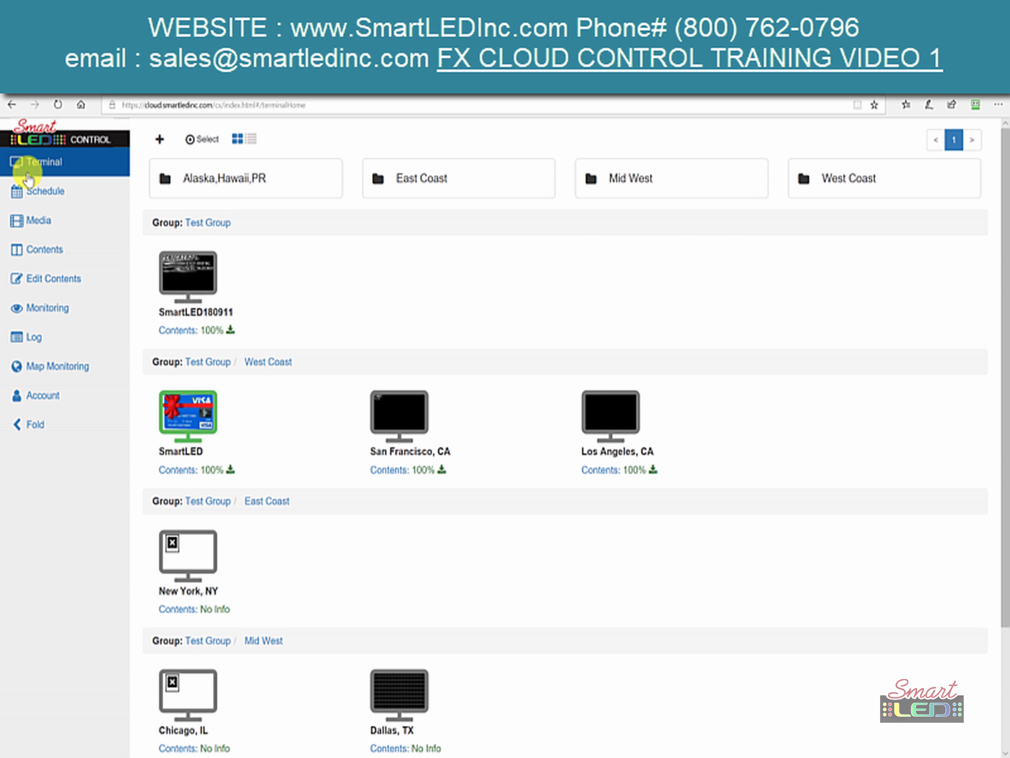
{"action": "left_click", "coordinate": [197, 451]}
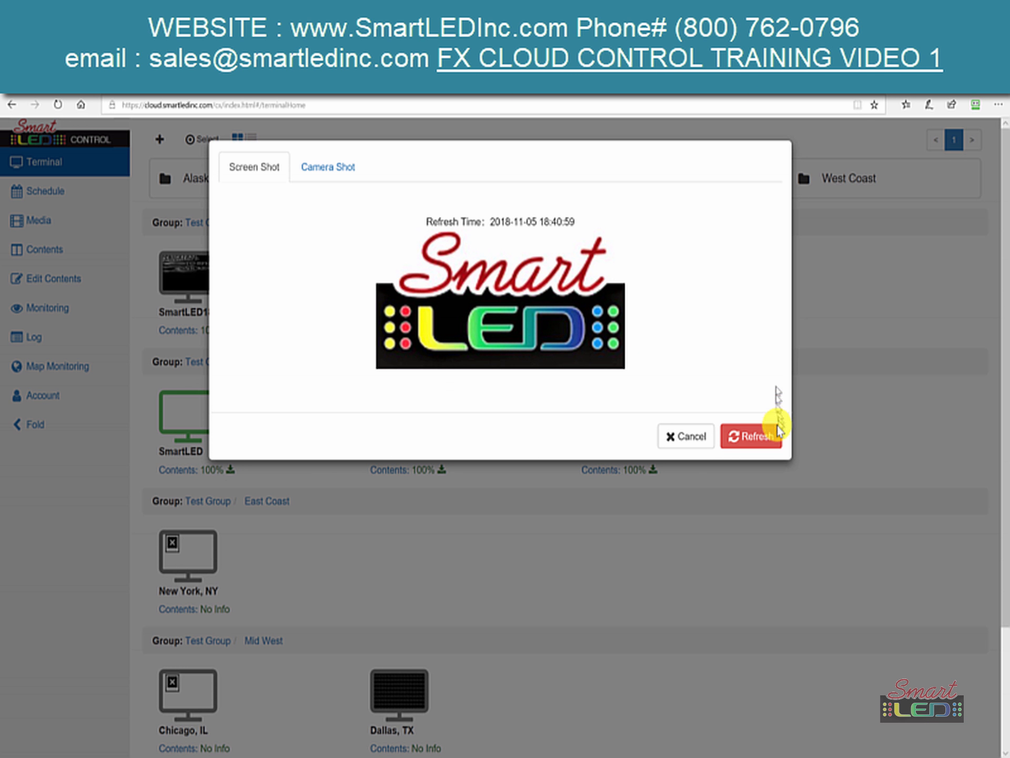
{"action": "left_click", "coordinate": [756, 440]}
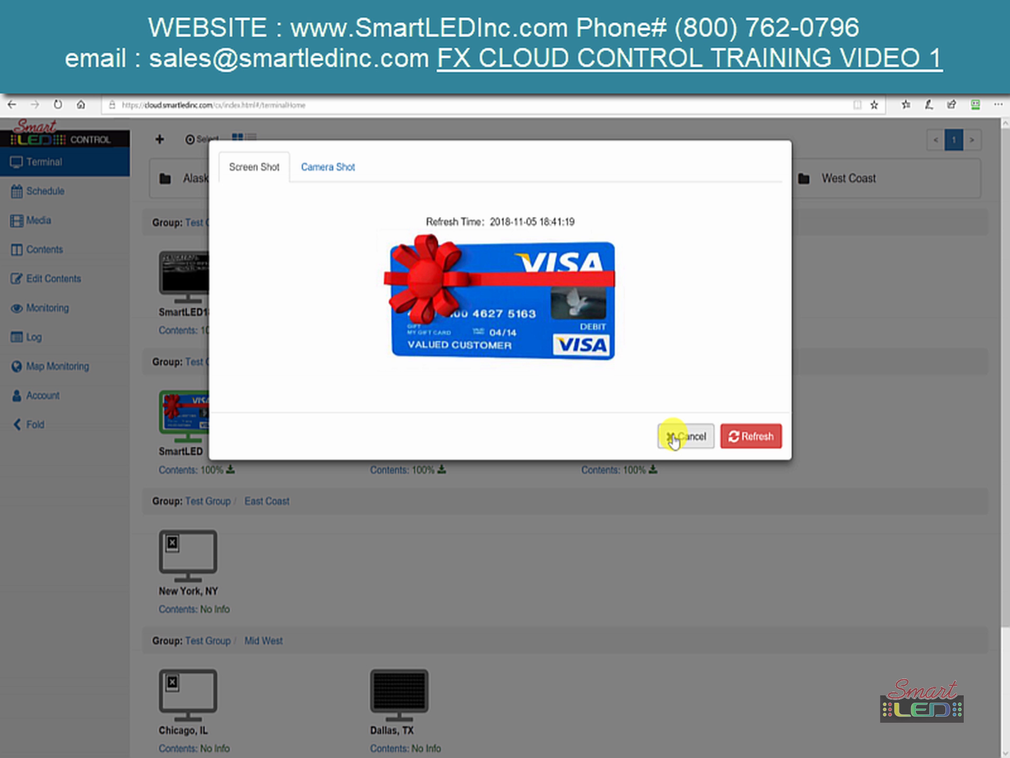
{"action": "left_click", "coordinate": [673, 438]}
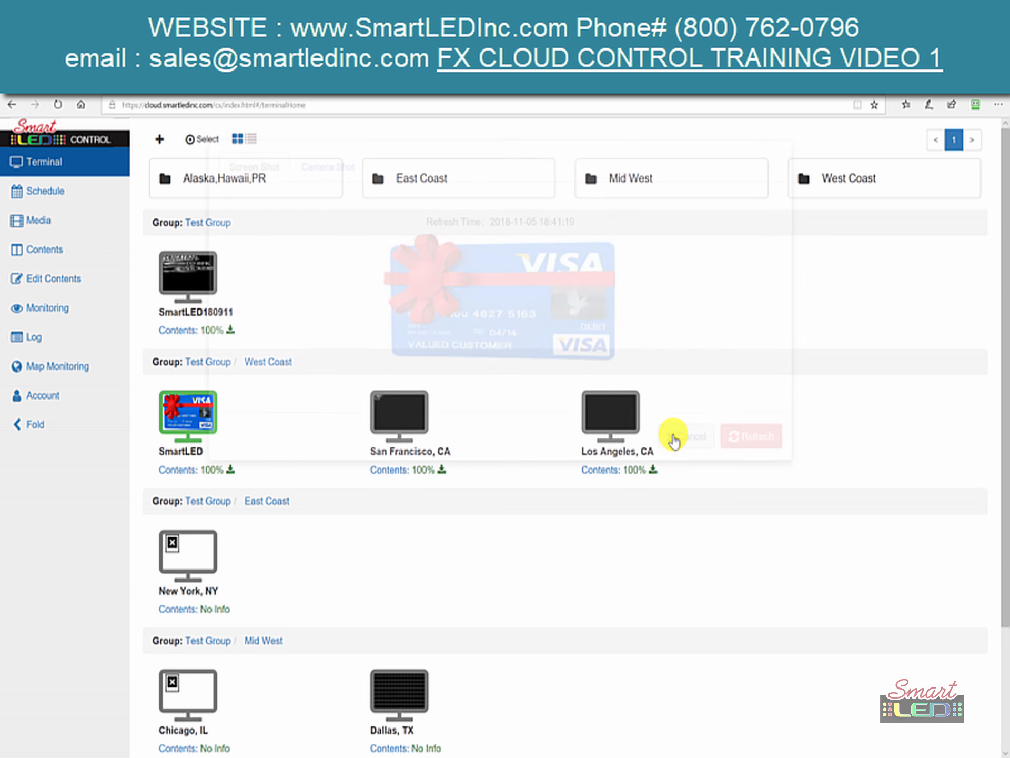
{"action": "left_click", "coordinate": [221, 473]}
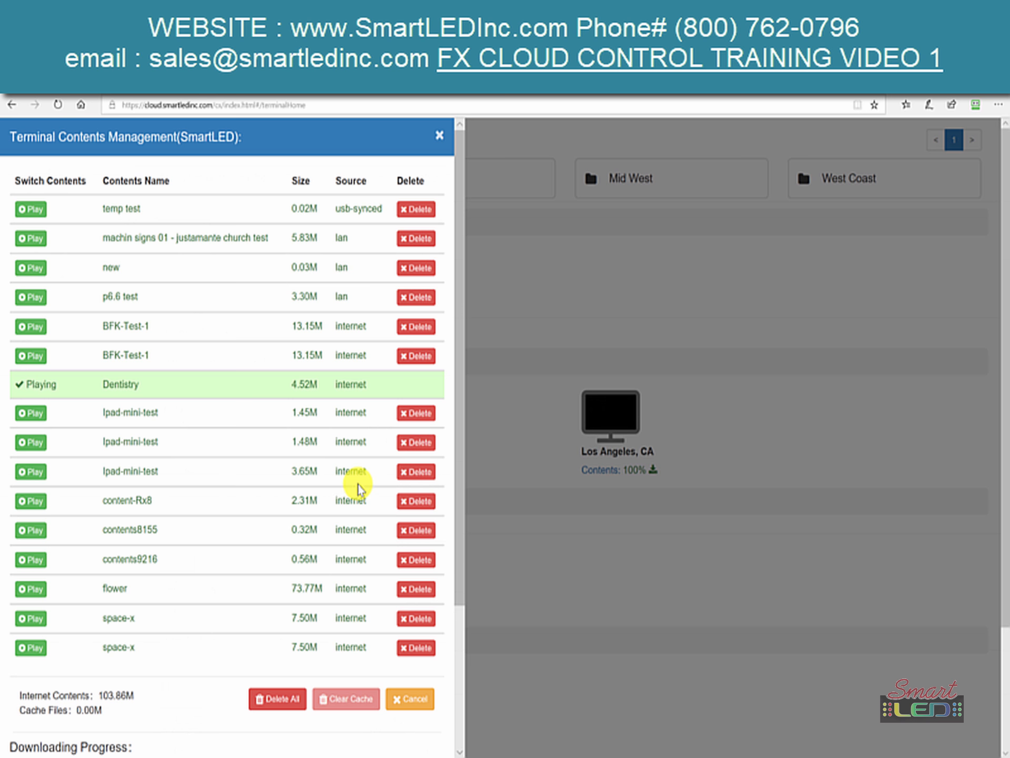
- Reopen SmartLED's contents list and play machin signs 01 - justamante church test
{"action": "left_click", "coordinate": [442, 141]}
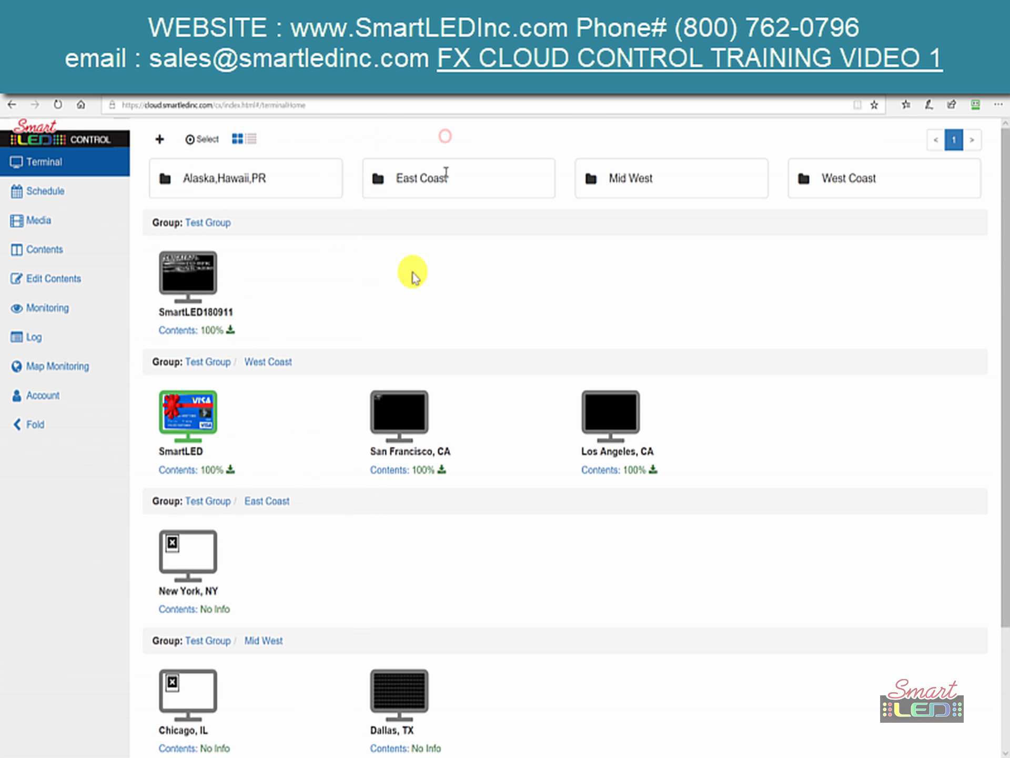
{"action": "left_click", "coordinate": [184, 470]}
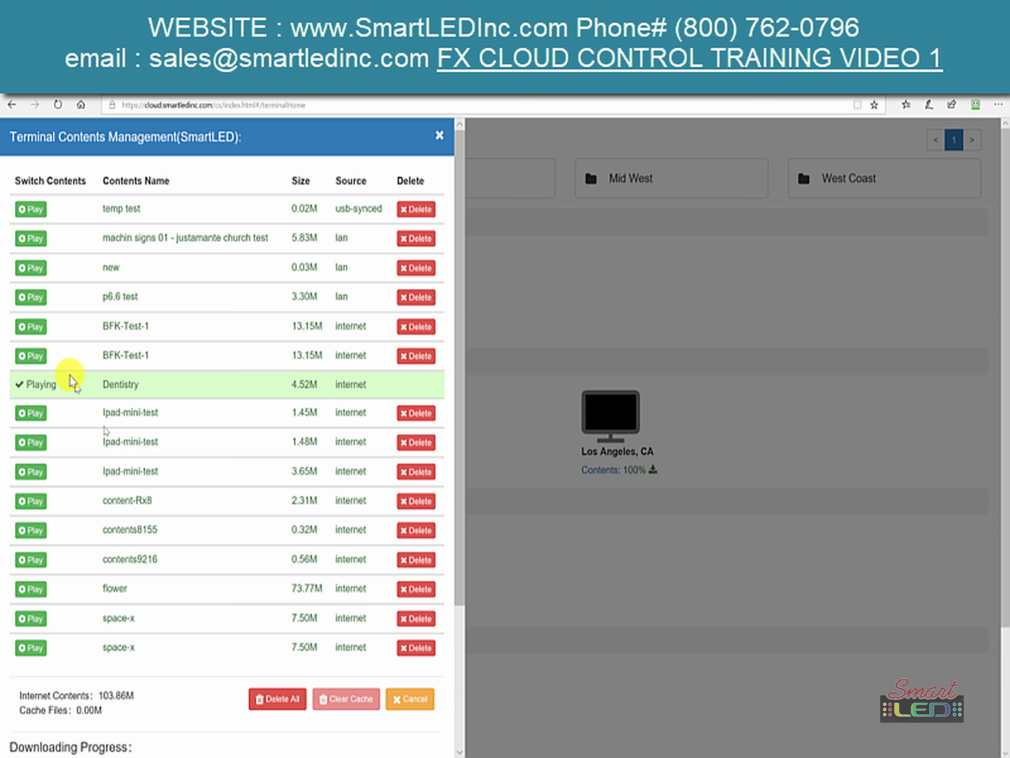
{"action": "scroll", "coordinate": [70, 378], "scroll_direction": "down", "scroll_amount": 5}
{"action": "scroll", "coordinate": [71, 379], "scroll_direction": "up", "scroll_amount": 3}
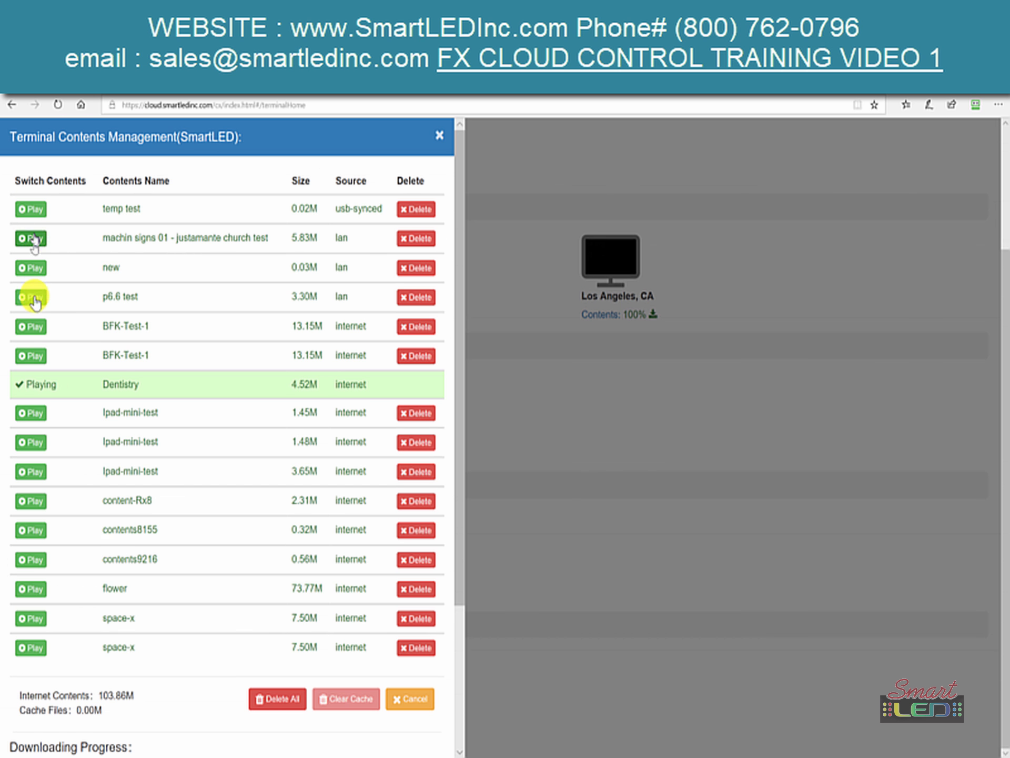
{"action": "left_click", "coordinate": [23, 238]}
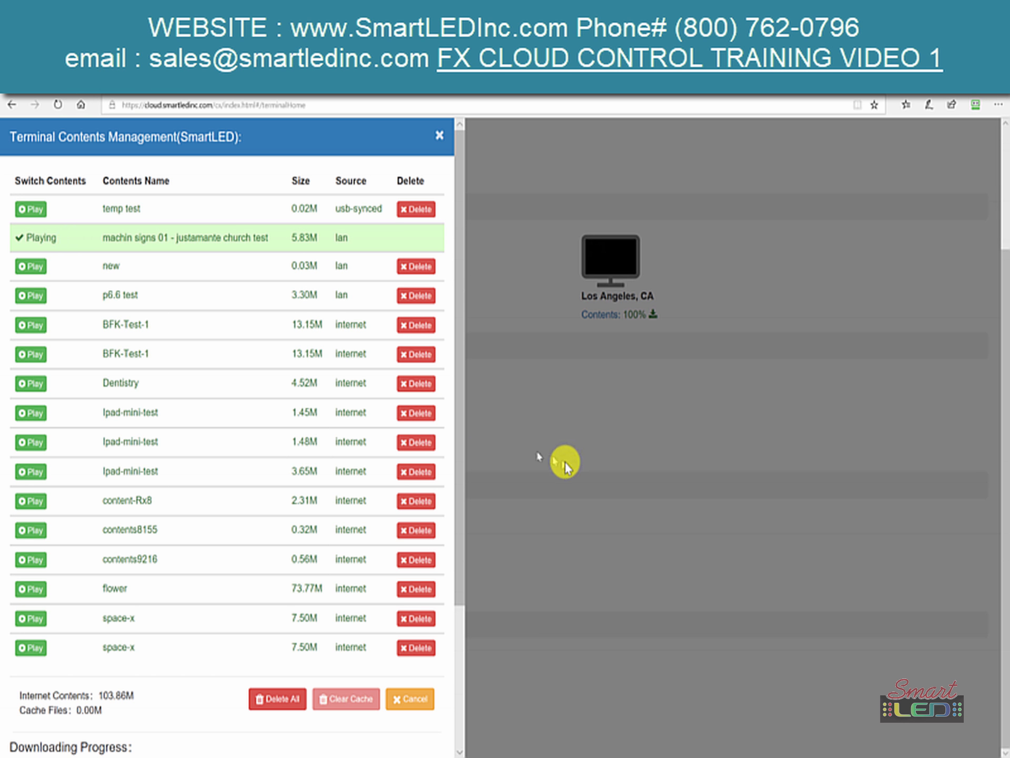
- Close the list and refresh SmartLED's screenshot to confirm the new content
{"action": "left_click", "coordinate": [605, 499]}
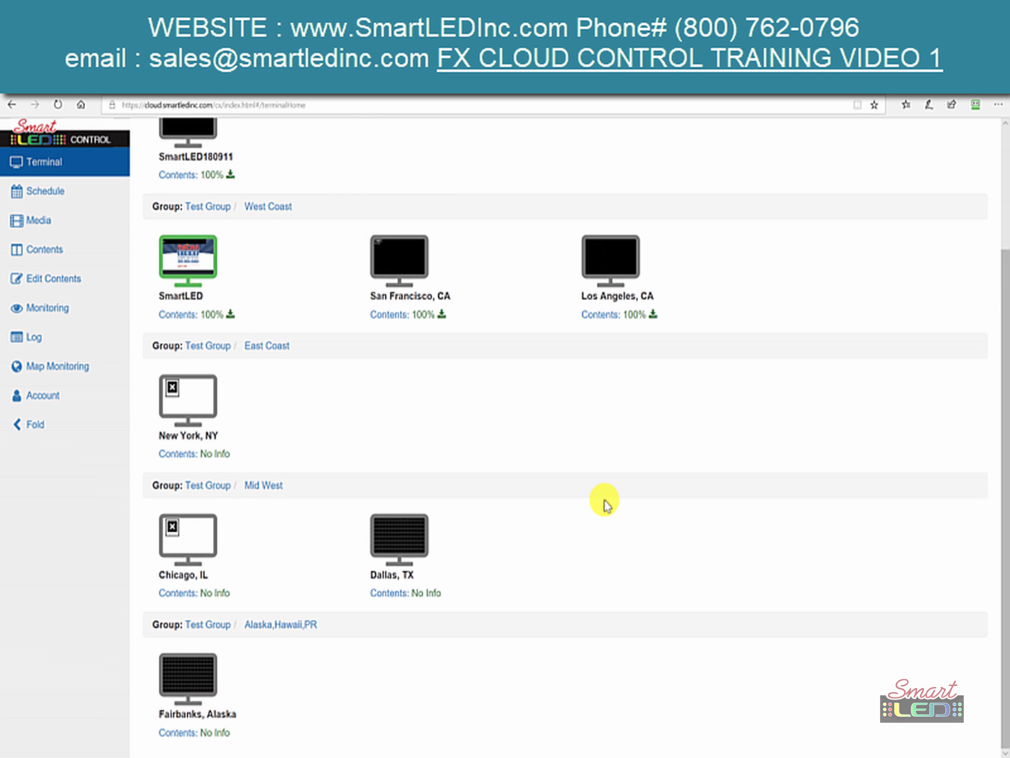
{"action": "double_click", "coordinate": [190, 262]}
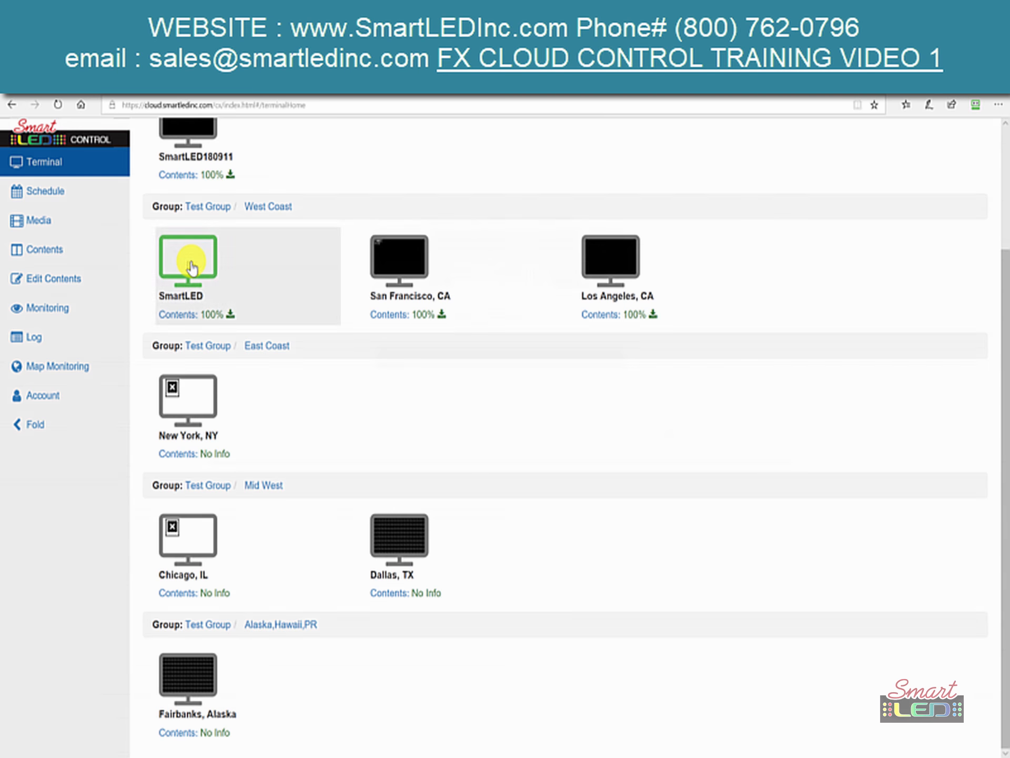
{"action": "left_click", "coordinate": [190, 263]}
{"action": "left_click", "coordinate": [741, 437]}
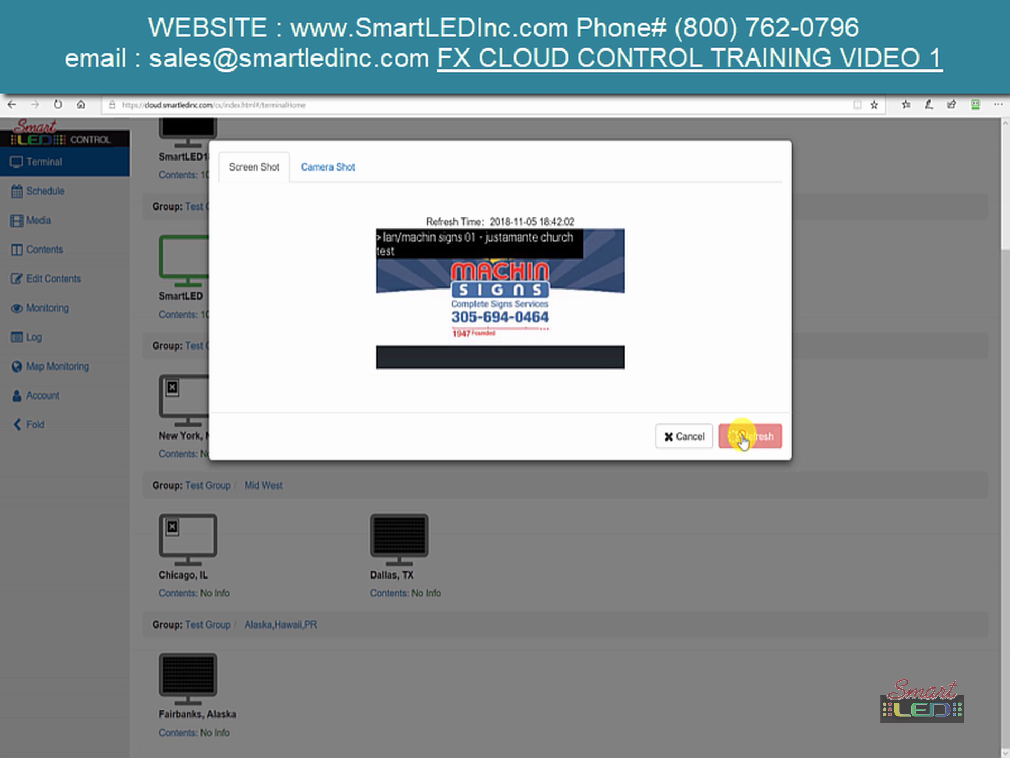